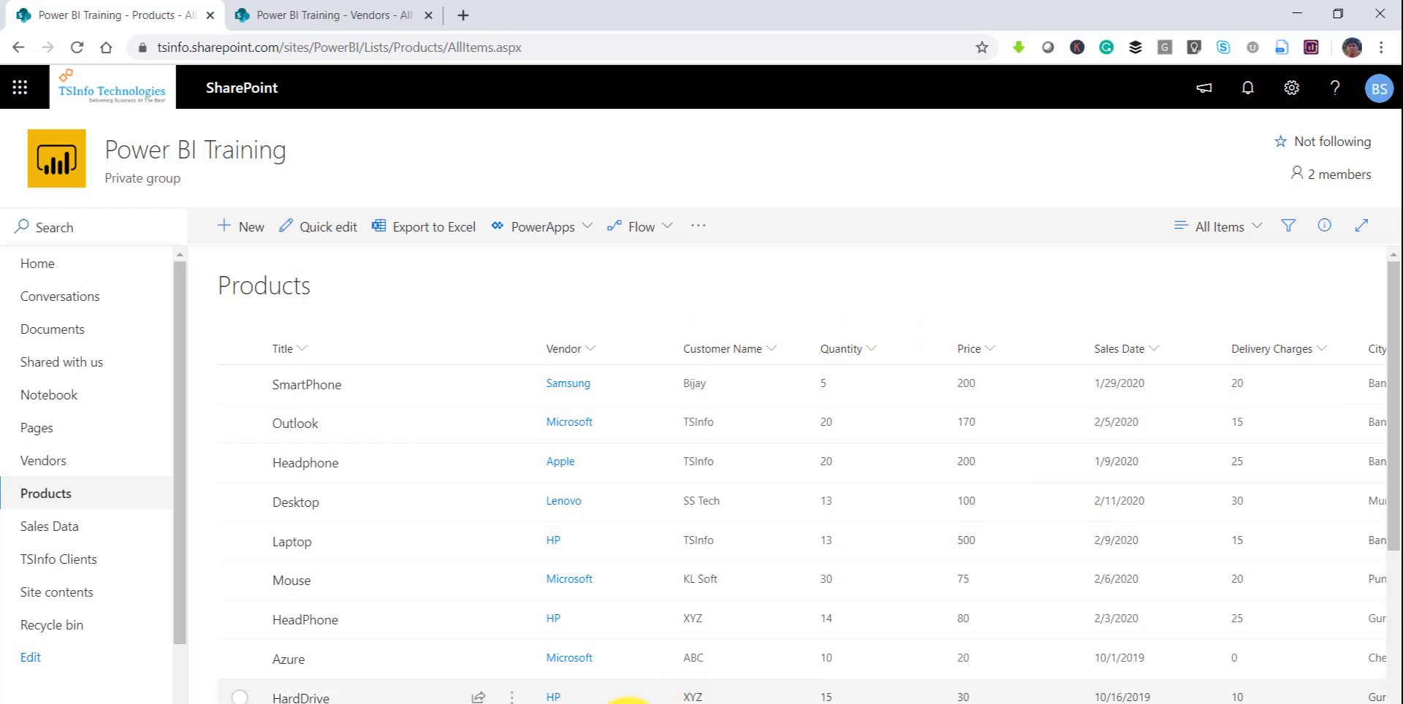
Look through the columns of the SharePoint Products list across to Location
{"action": "left_click_drag", "start_coordinate": [630, 703], "coordinate": [884, 703]}
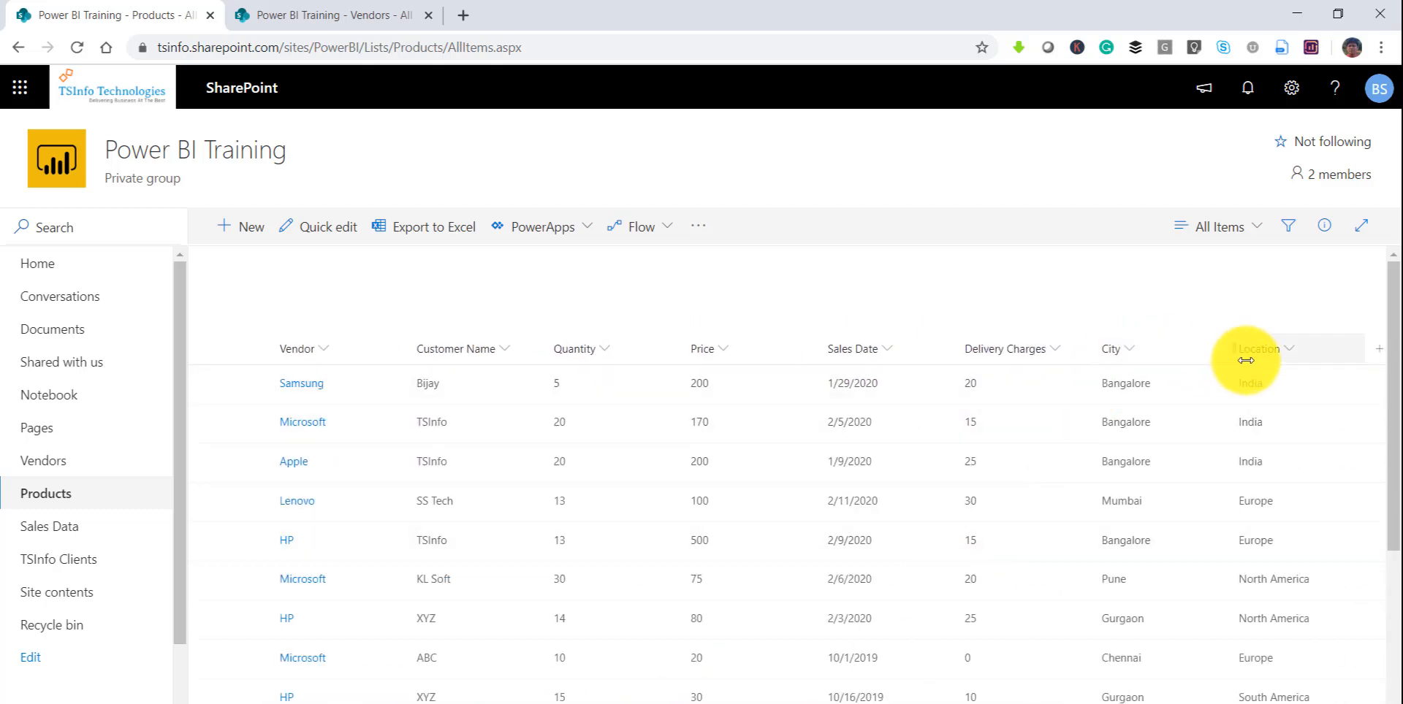
{"action": "left_click_drag", "start_coordinate": [636, 703], "coordinate": [442, 703]}
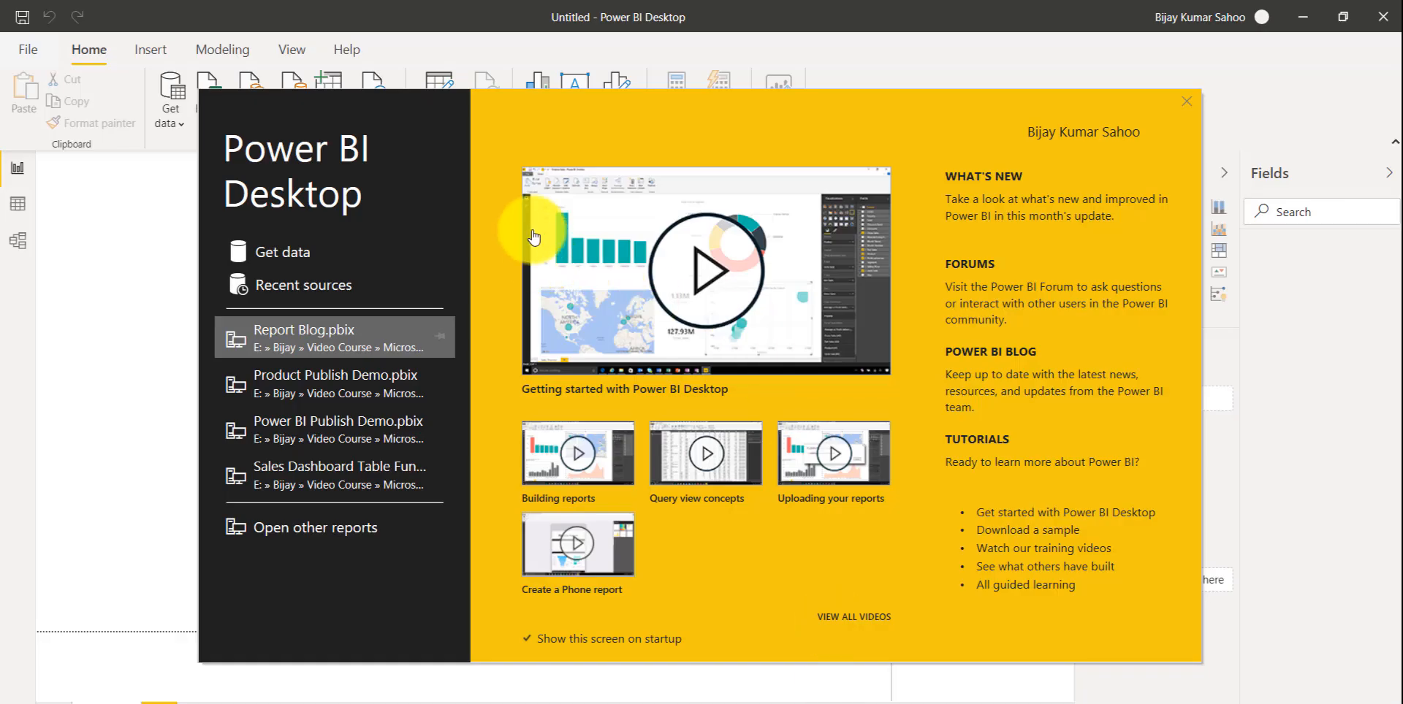
In Power BI Desktop, start a new data connection using the SharePoint Online List connector from the online services
{"action": "left_click", "coordinate": [1186, 100]}
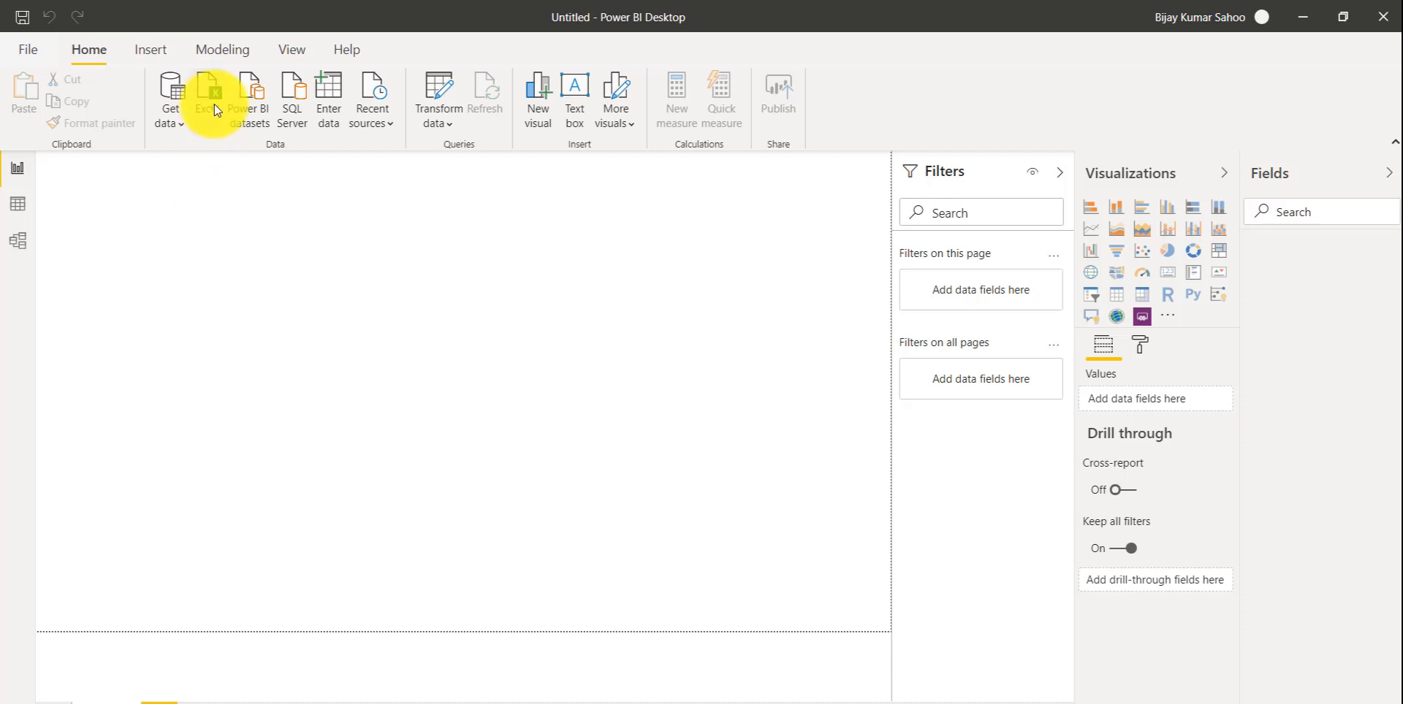
{"action": "left_click", "coordinate": [183, 125]}
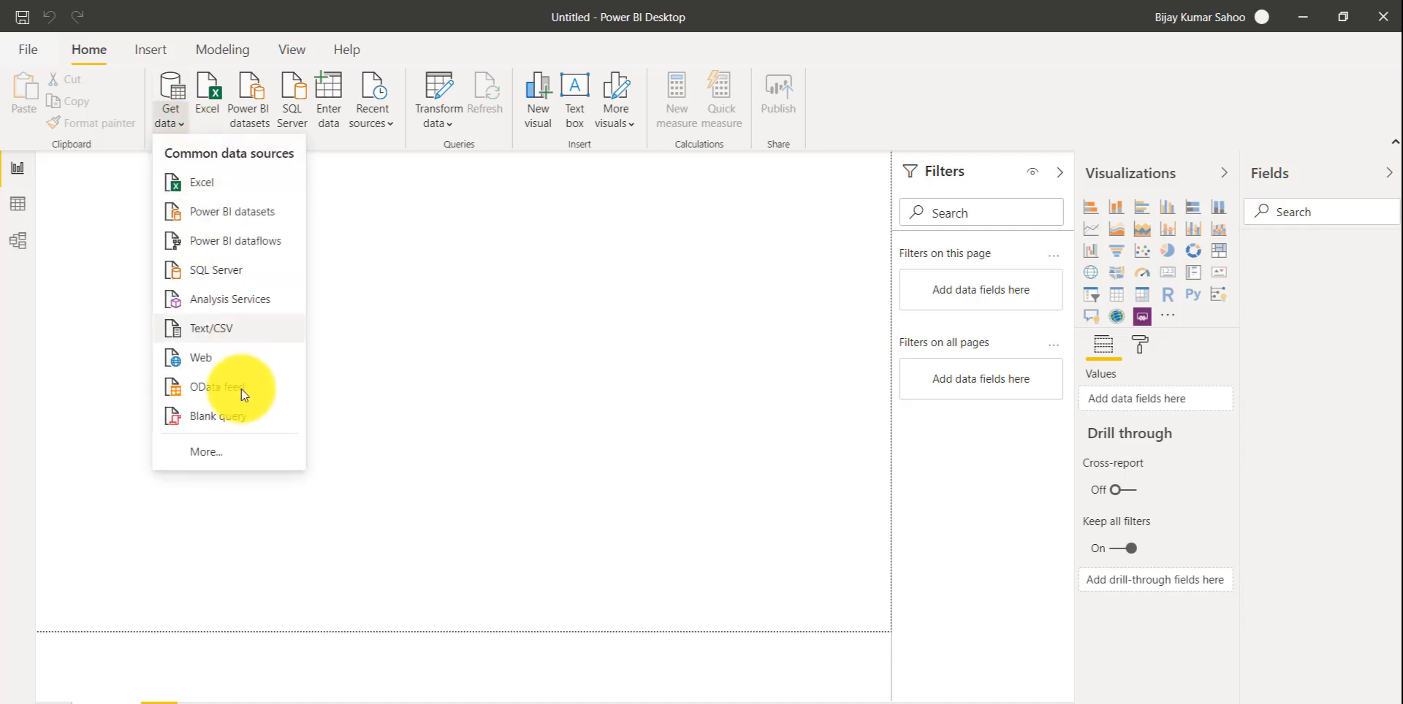
{"action": "left_click", "coordinate": [210, 451]}
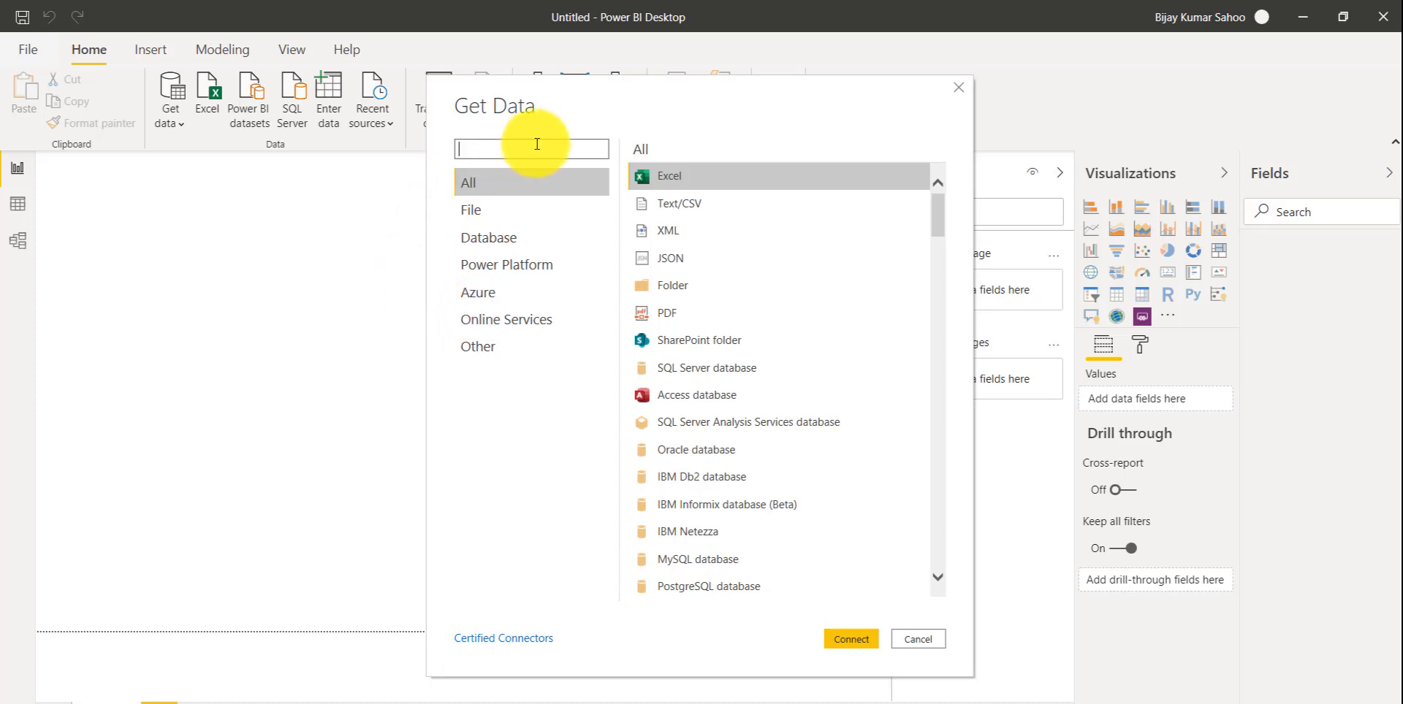
{"action": "left_click", "coordinate": [523, 319]}
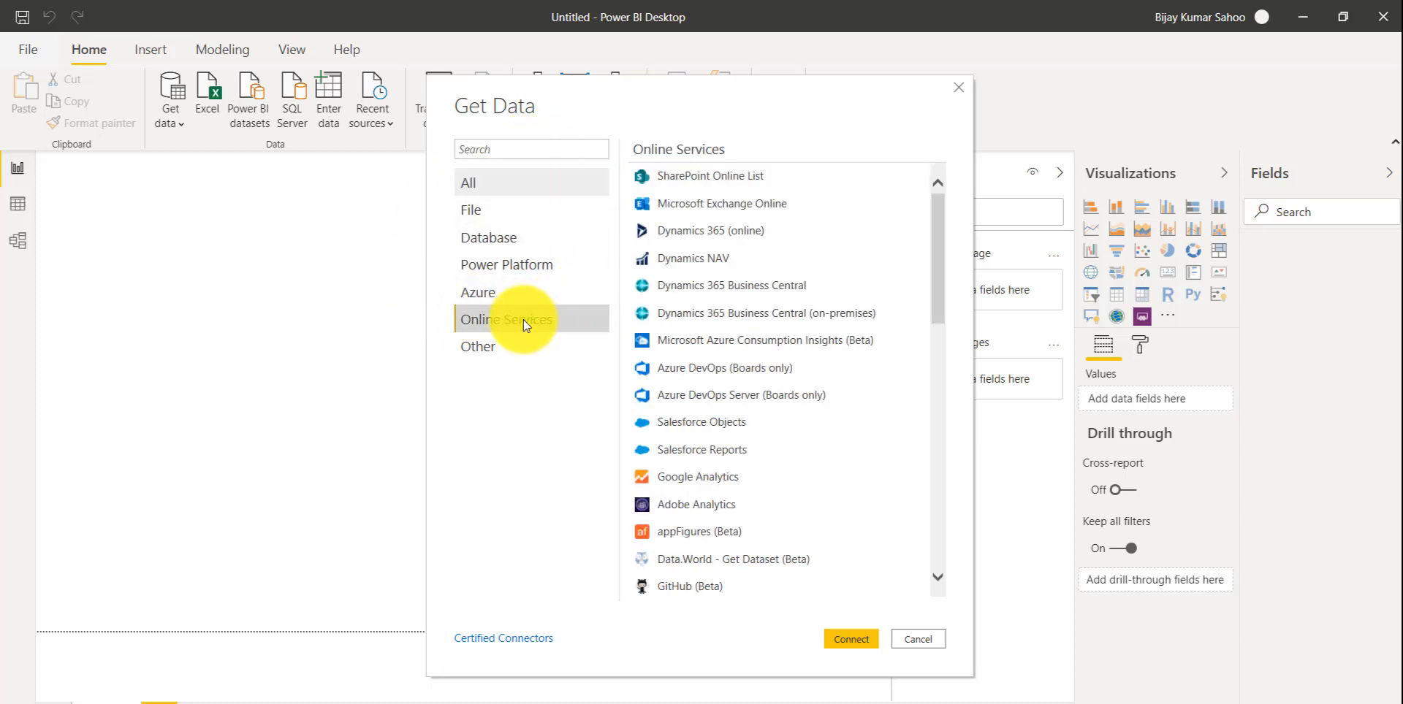
{"action": "left_click", "coordinate": [719, 183]}
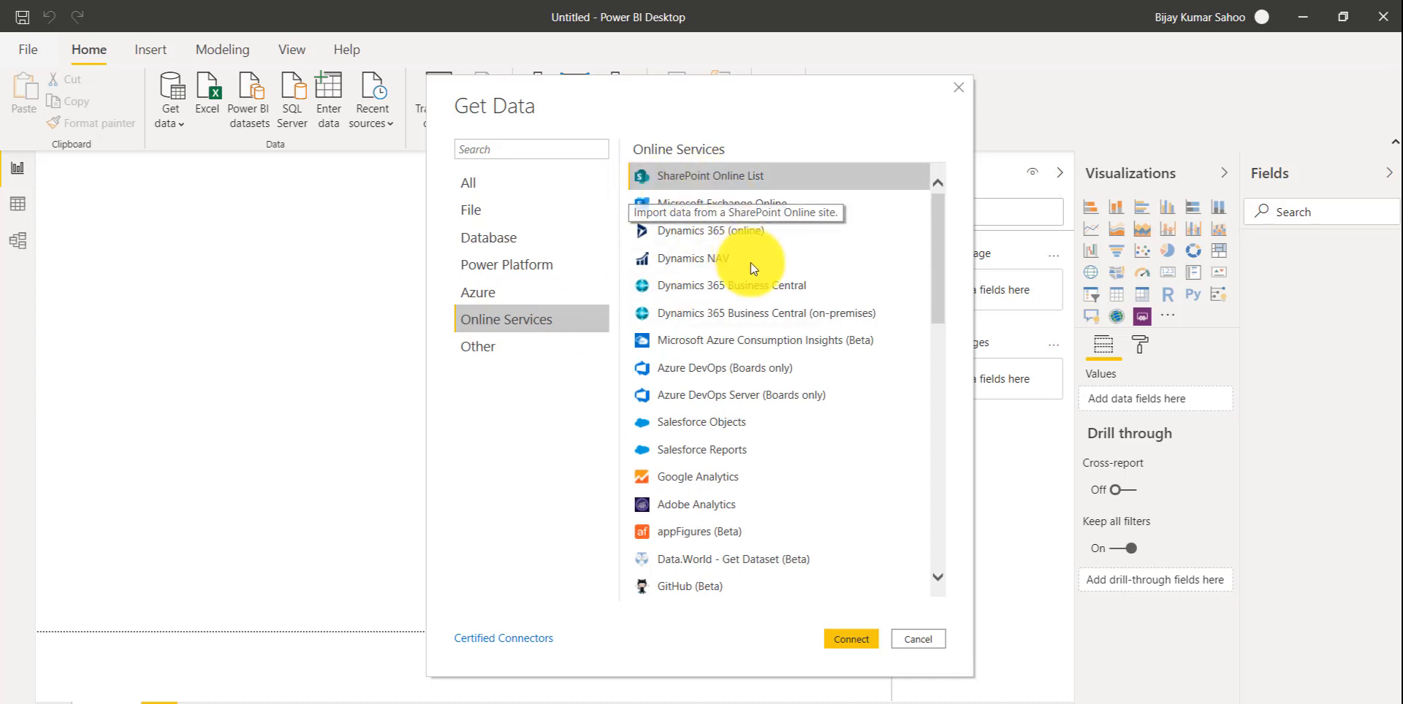
{"action": "left_click_drag", "start_coordinate": [936, 236], "coordinate": [928, 191]}
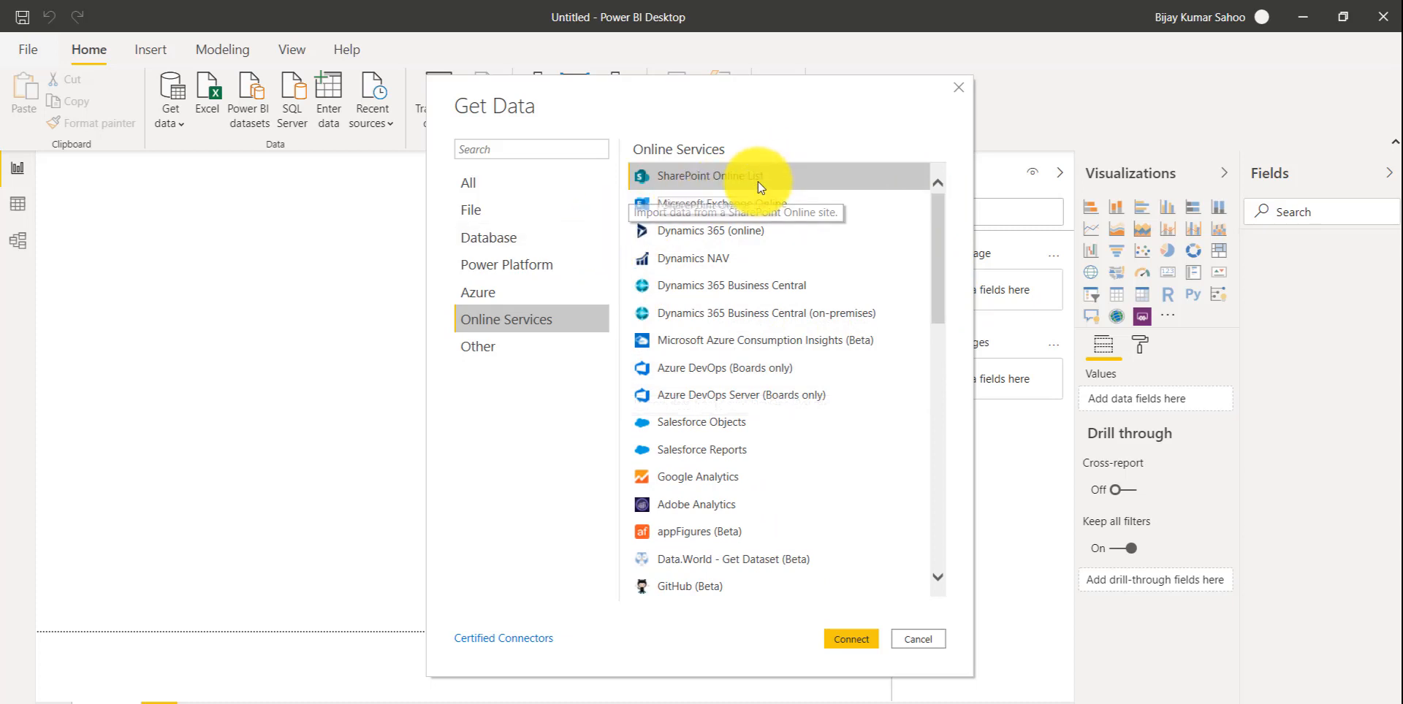
{"action": "left_click", "coordinate": [848, 640]}
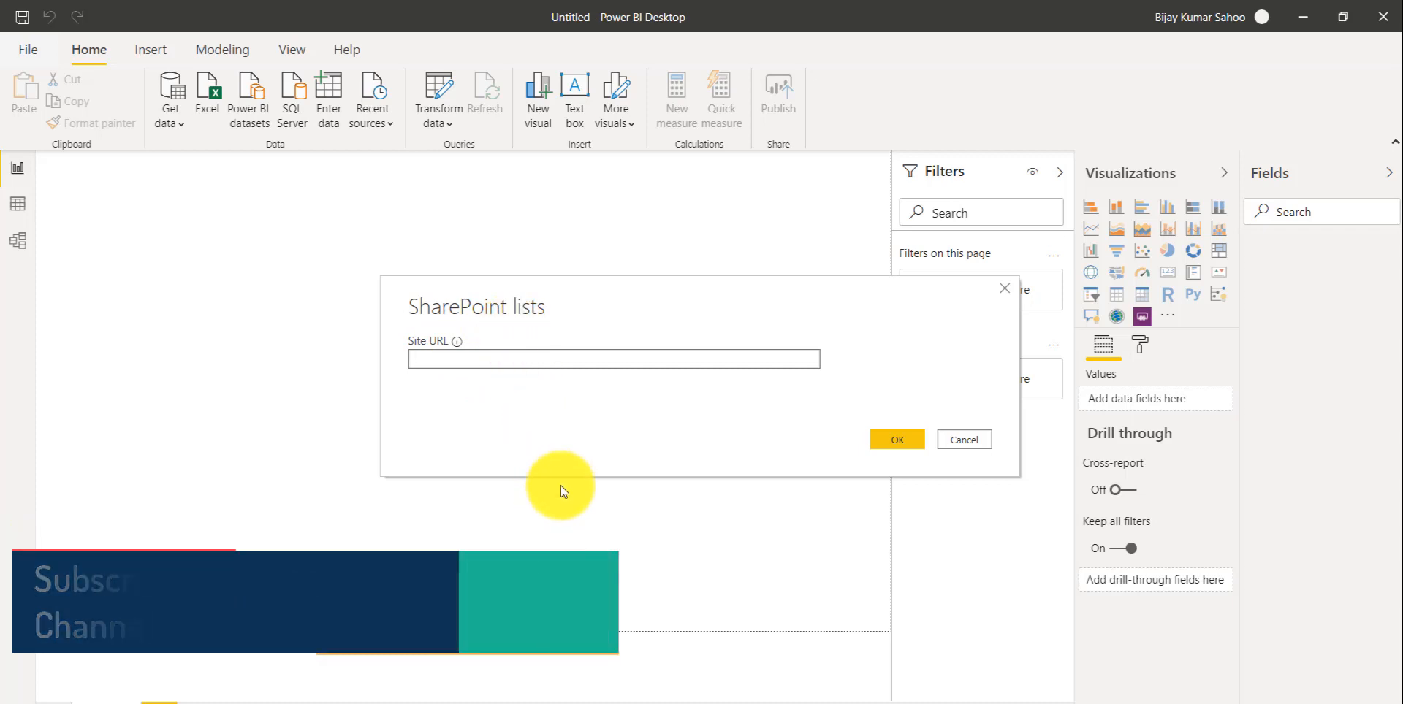
{"action": "left_click", "coordinate": [564, 703]}
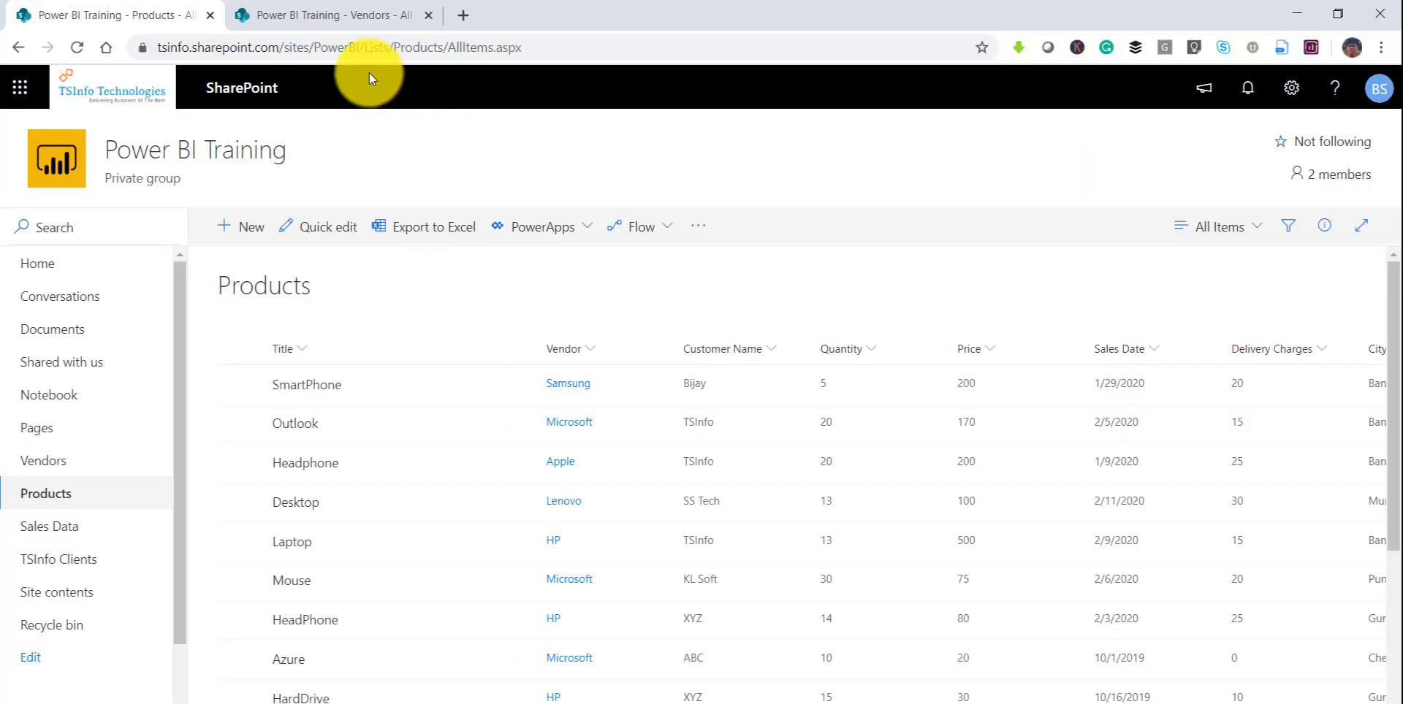
{"action": "left_click_drag", "start_coordinate": [364, 46], "coordinate": [41, 44]}
{"action": "key", "text": "ctrl+c"}
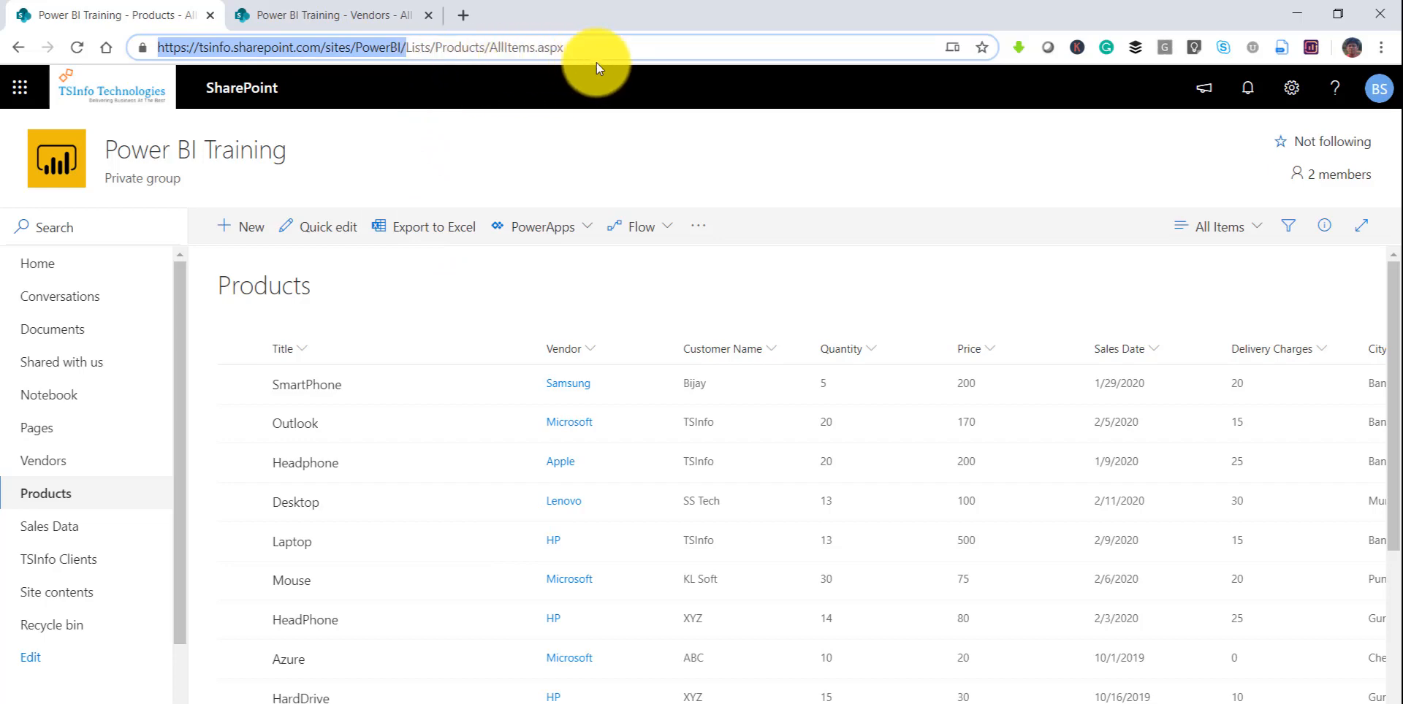
{"action": "key", "text": "alt+Tab"}
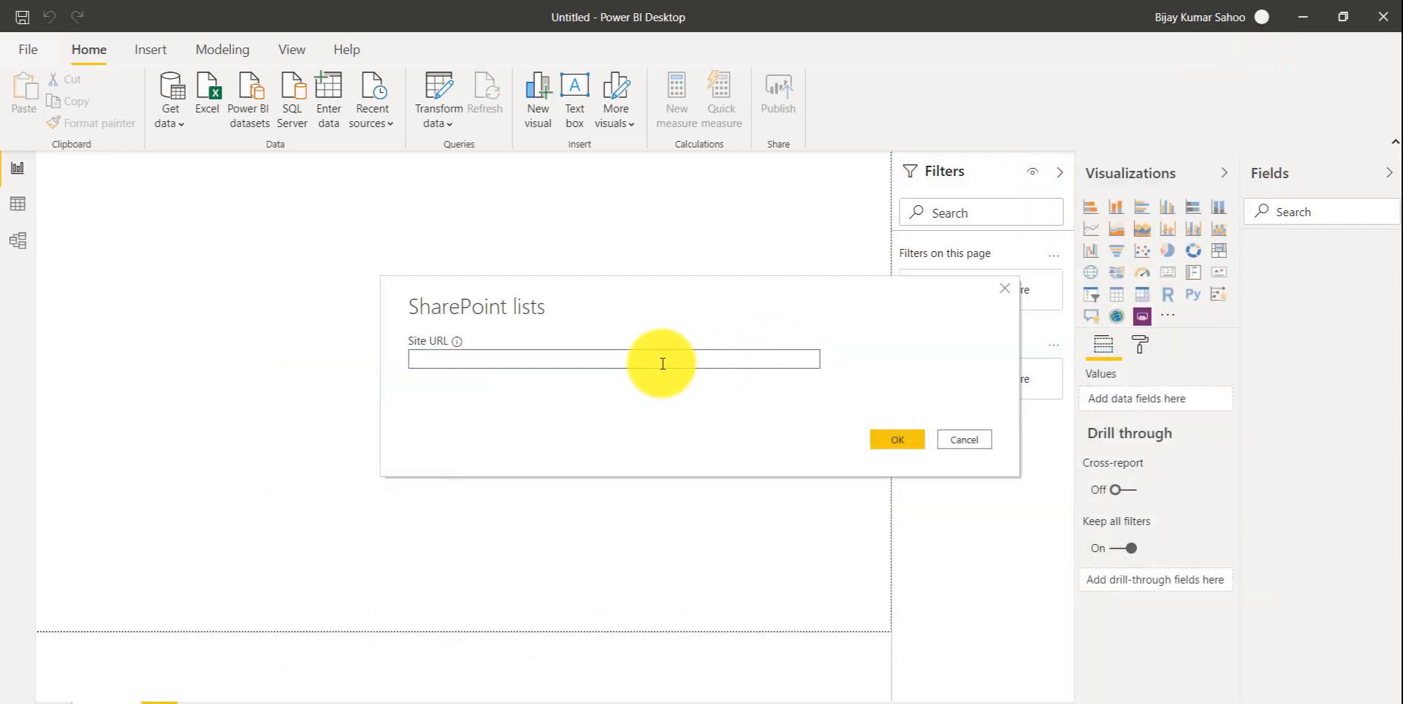
{"action": "key", "text": "ctrl+v"}
{"action": "left_click", "coordinate": [917, 442]}
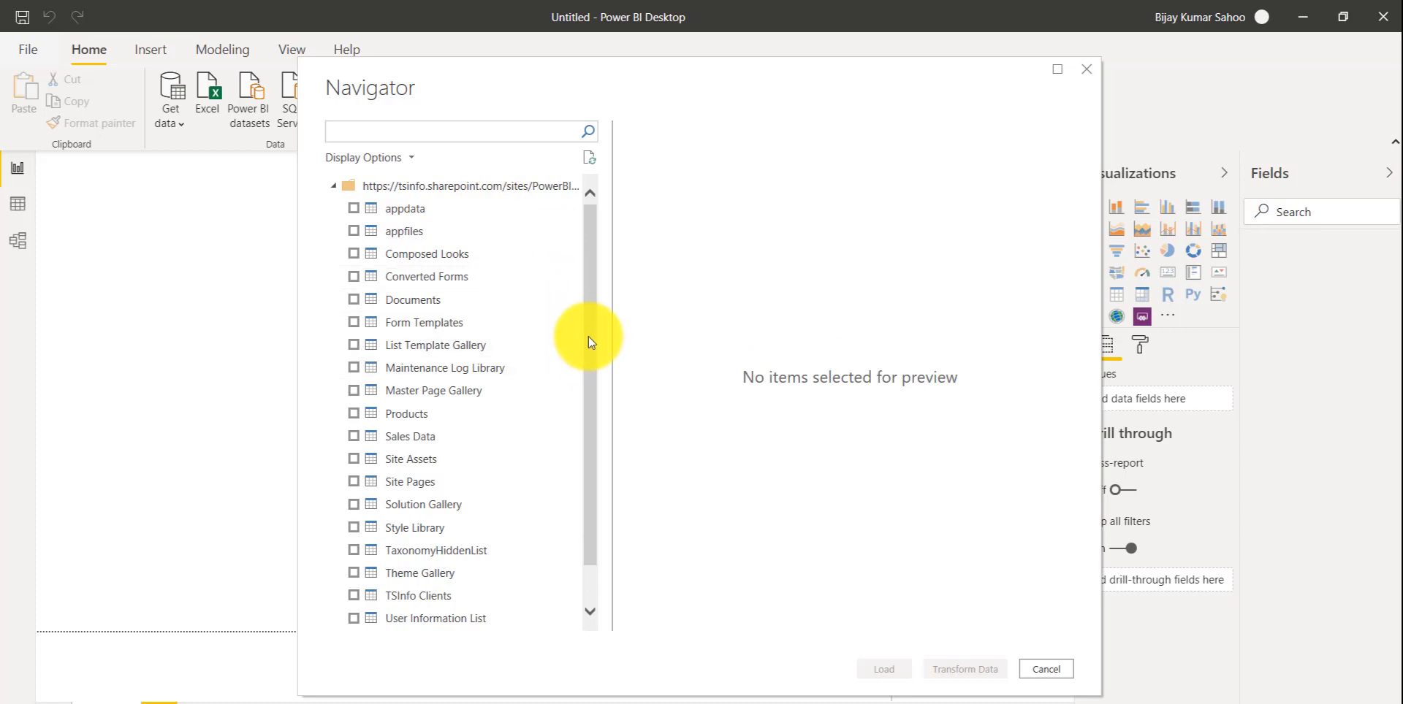
Select the Products and Vendors lists of the site and open them in Power Query Editor for transformation
{"action": "left_click_drag", "start_coordinate": [589, 337], "coordinate": [604, 416]}
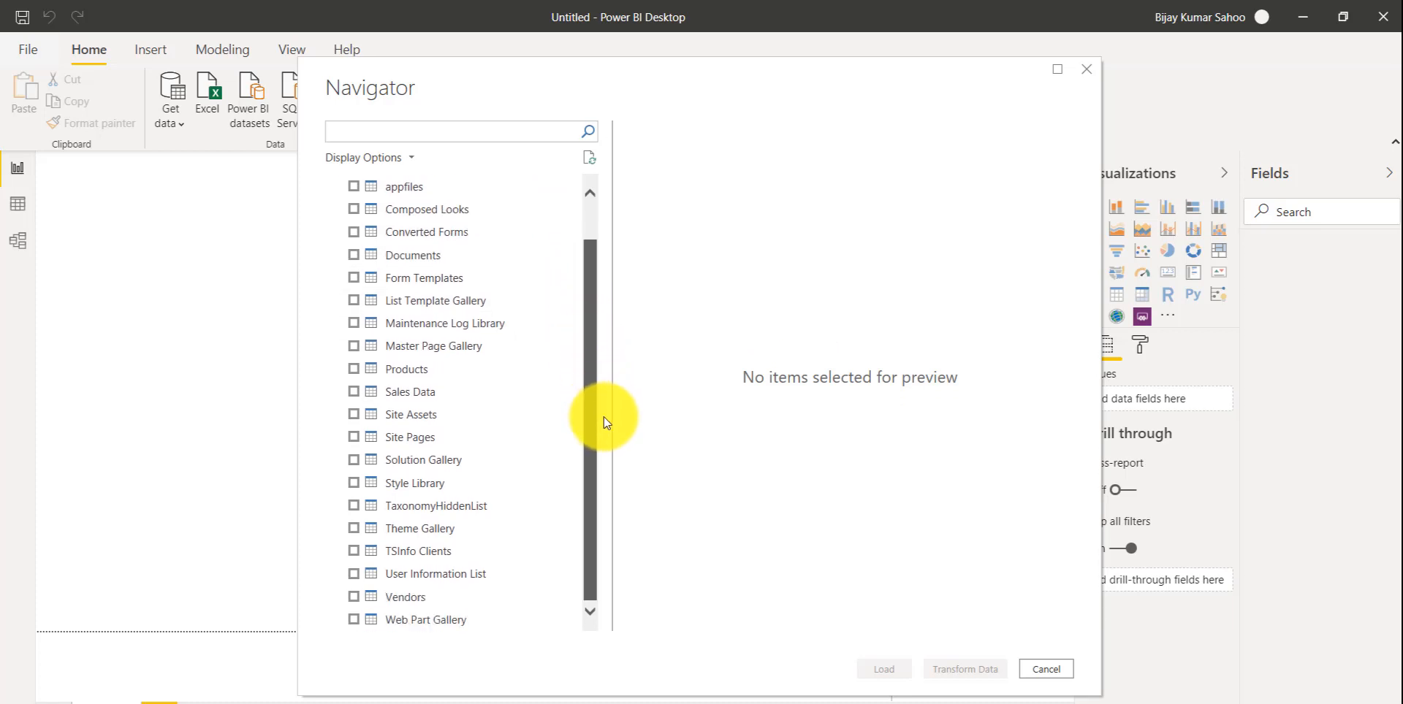
{"action": "left_click", "coordinate": [358, 371]}
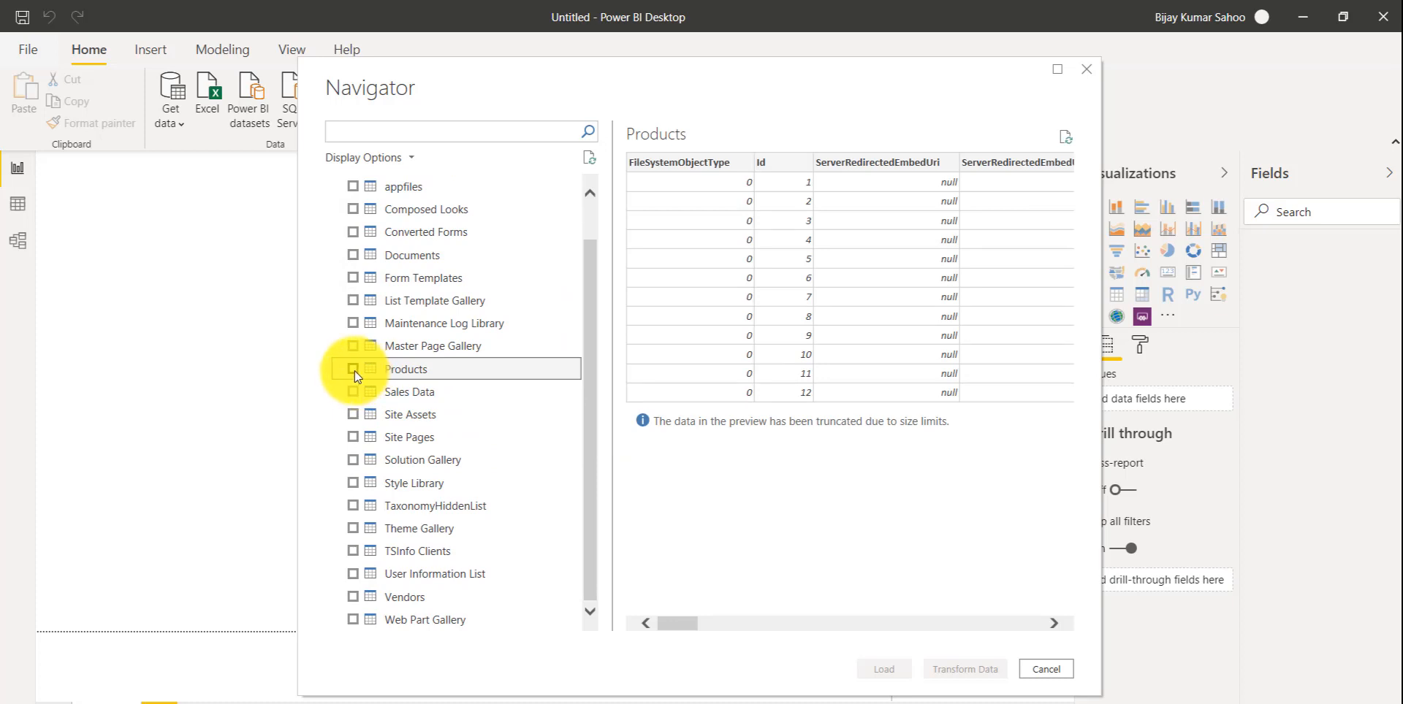
{"action": "left_click", "coordinate": [354, 371]}
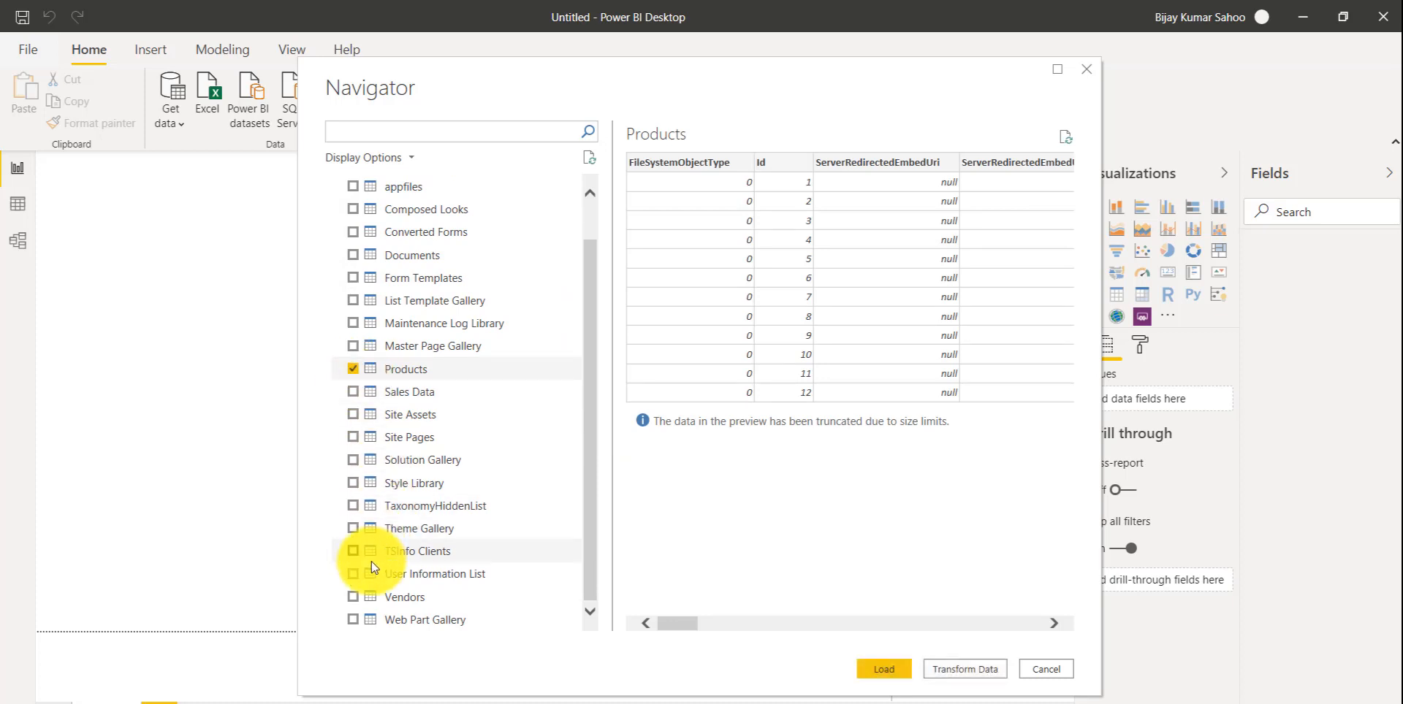
{"action": "left_click", "coordinate": [352, 598]}
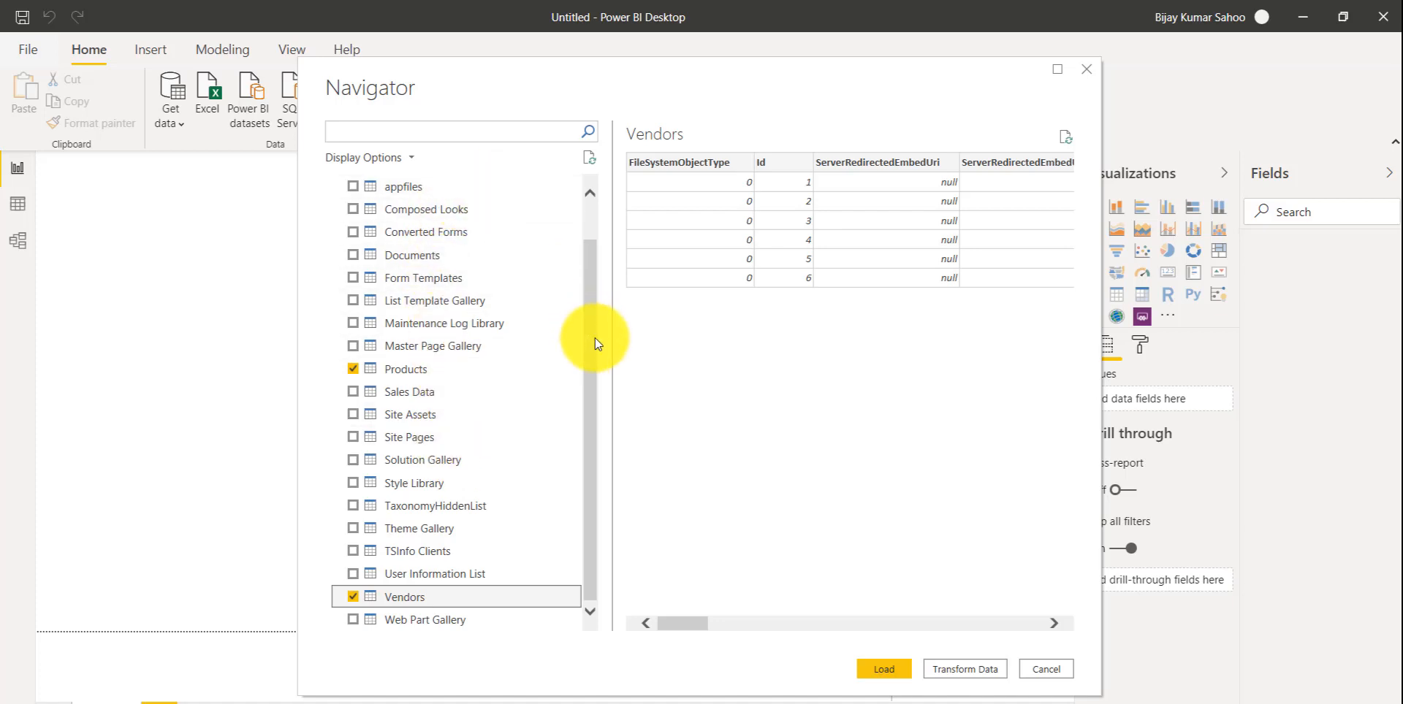
{"action": "scroll", "coordinate": [595, 338], "scroll_direction": "up", "scroll_amount": 2}
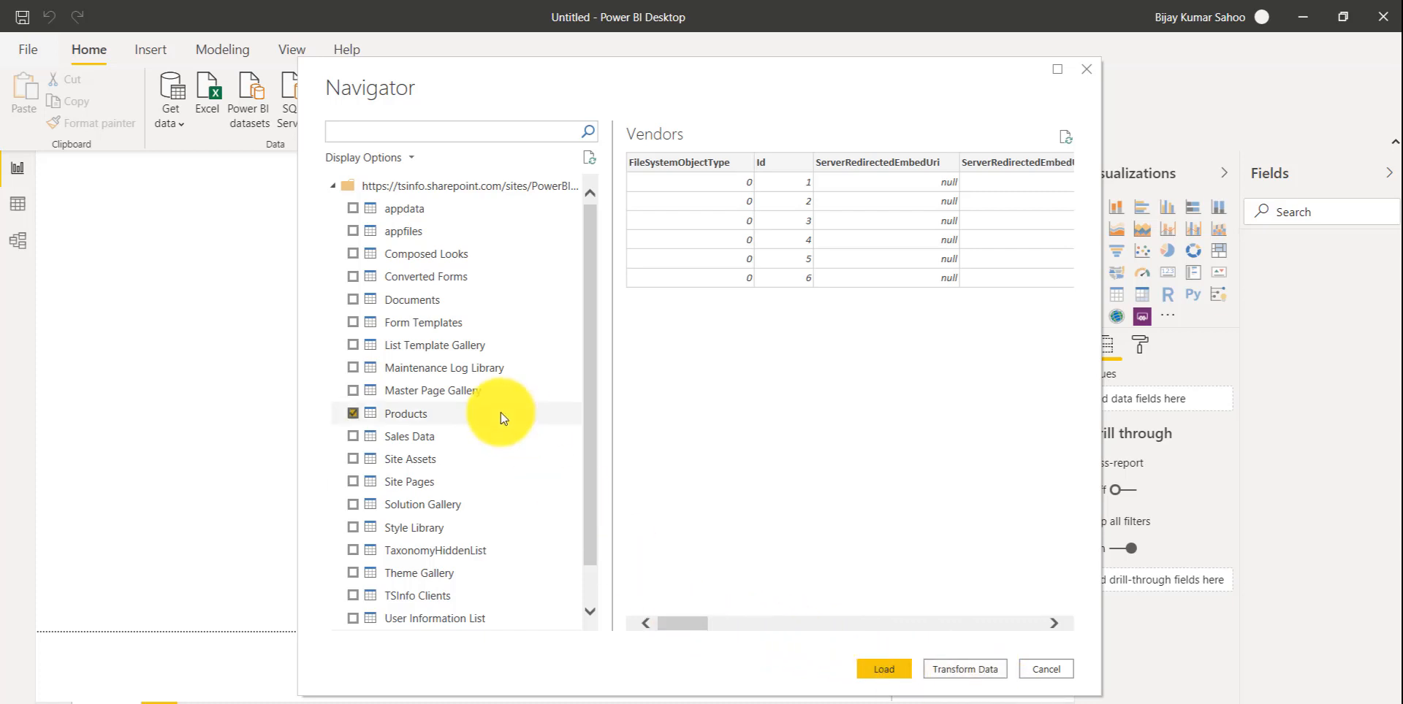
{"action": "left_click_drag", "start_coordinate": [695, 627], "coordinate": [665, 633]}
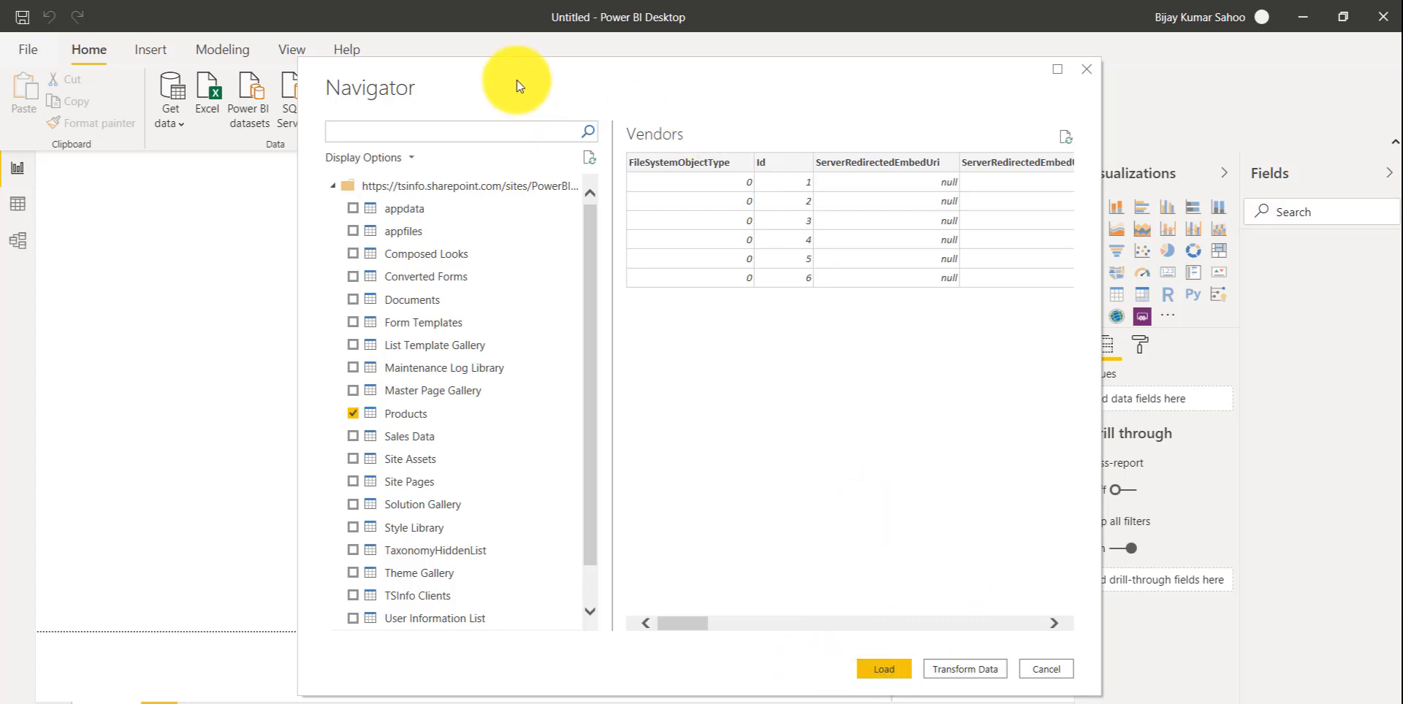
{"action": "left_click_drag", "start_coordinate": [516, 80], "coordinate": [726, 55]}
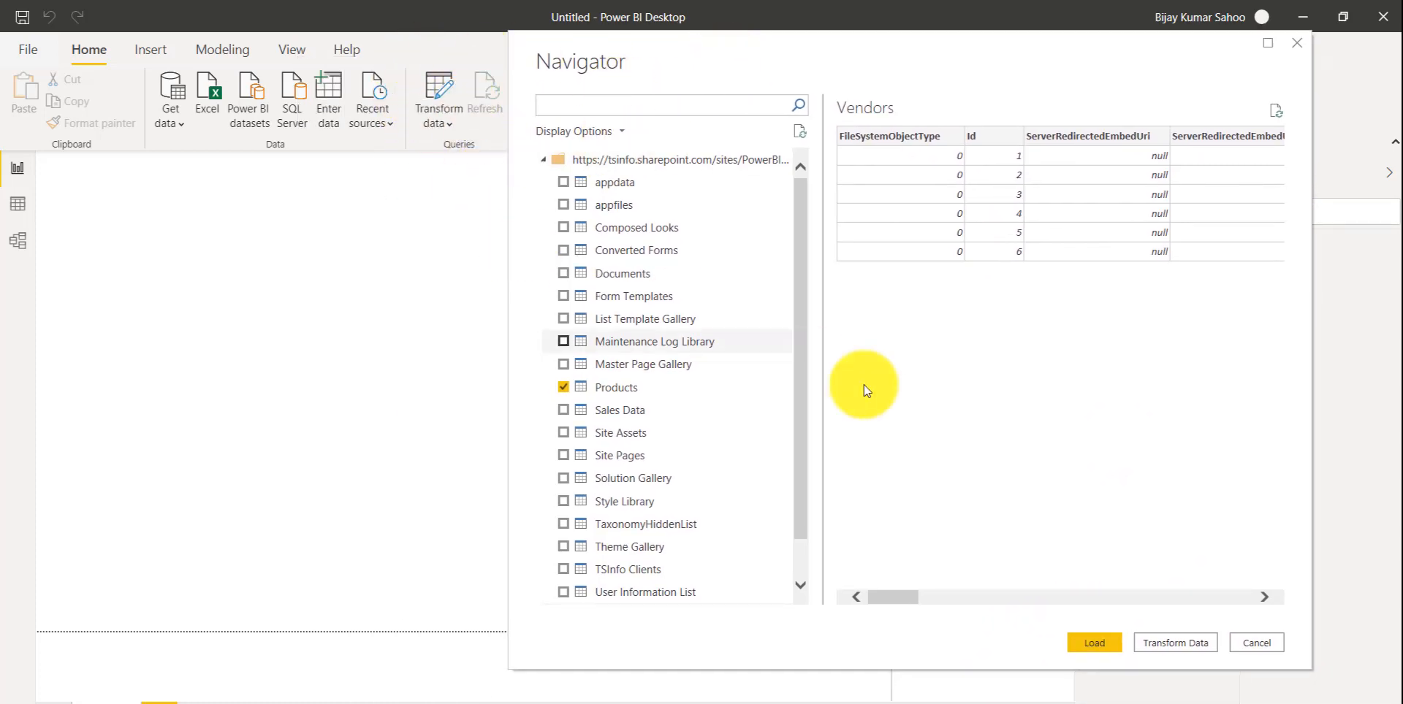
{"action": "left_click", "coordinate": [1150, 646]}
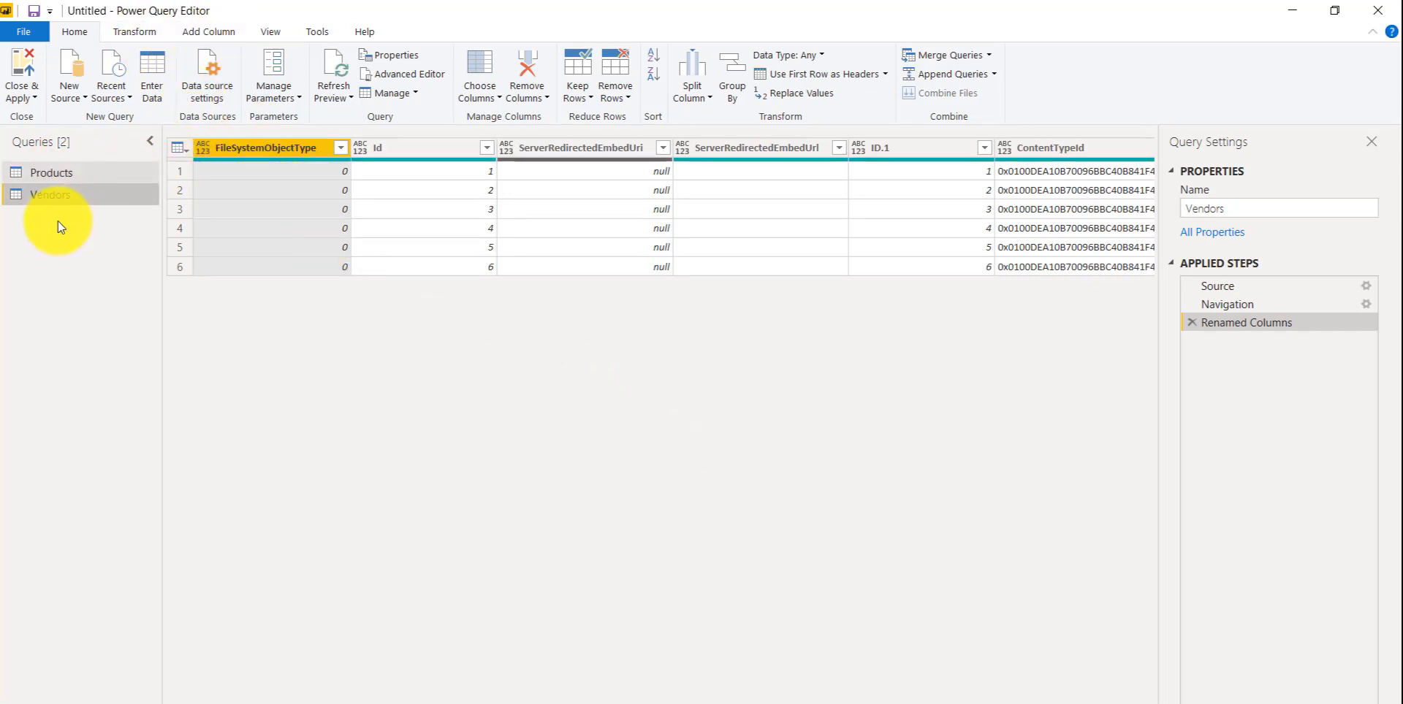
In the Products query, keep only the Title, CustomerName, Quantity, Price, SalesDate, DeliveryCharges, City, Location and Vendor columns
{"action": "left_click", "coordinate": [50, 171]}
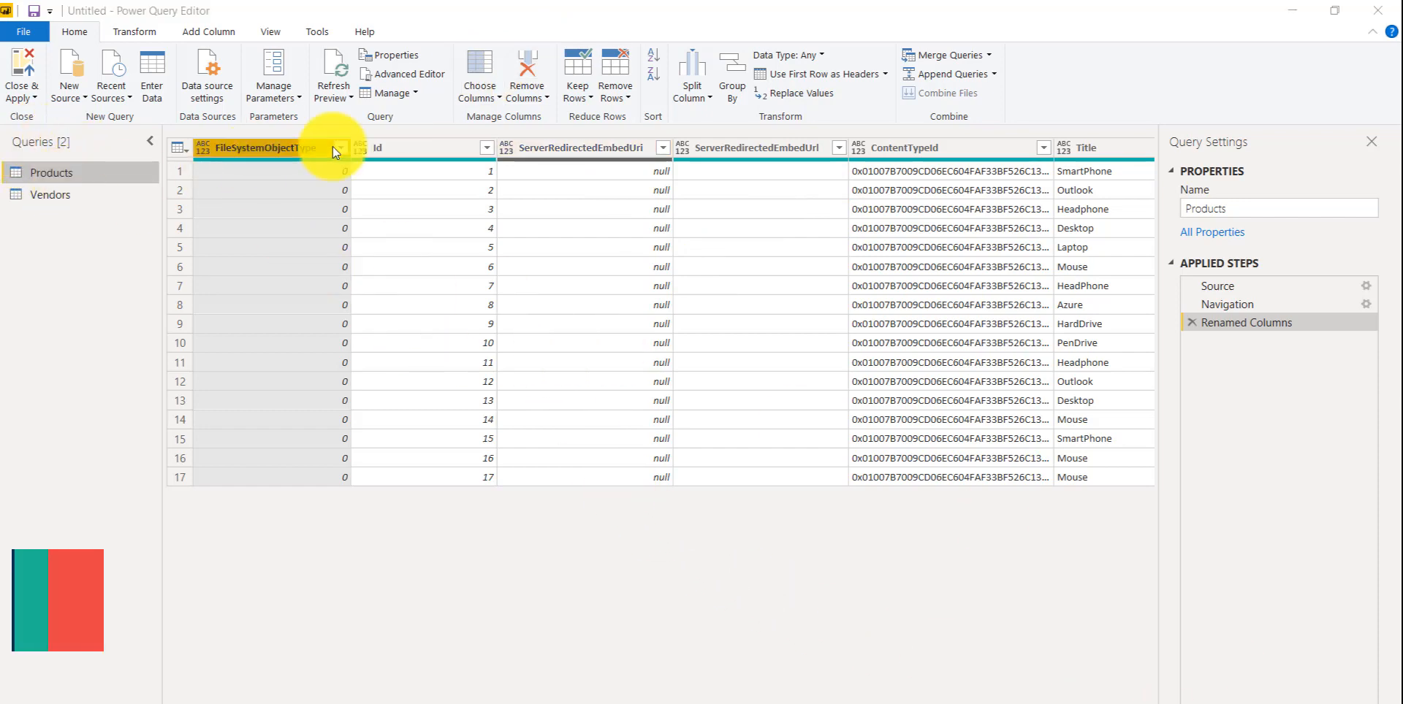
{"action": "left_click_drag", "start_coordinate": [307, 703], "coordinate": [866, 703]}
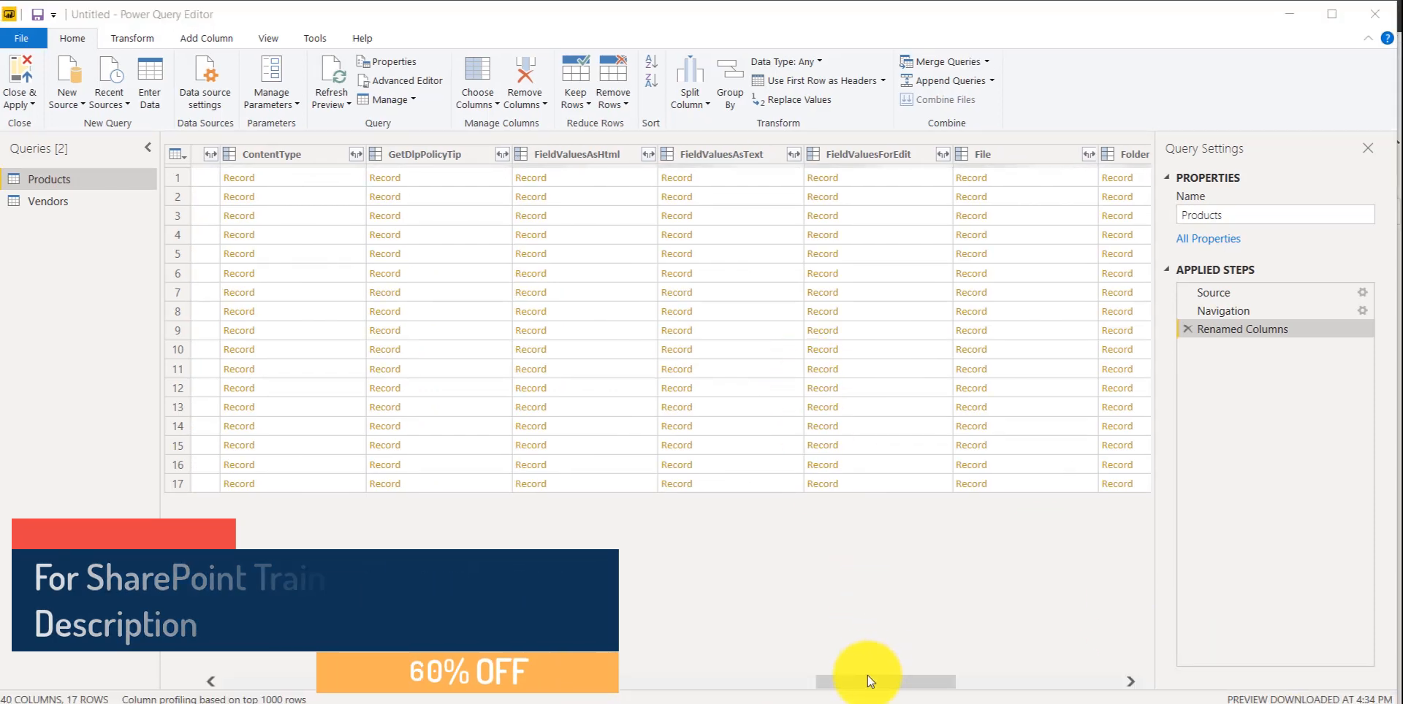
{"action": "left_click_drag", "start_coordinate": [867, 681], "coordinate": [156, 689]}
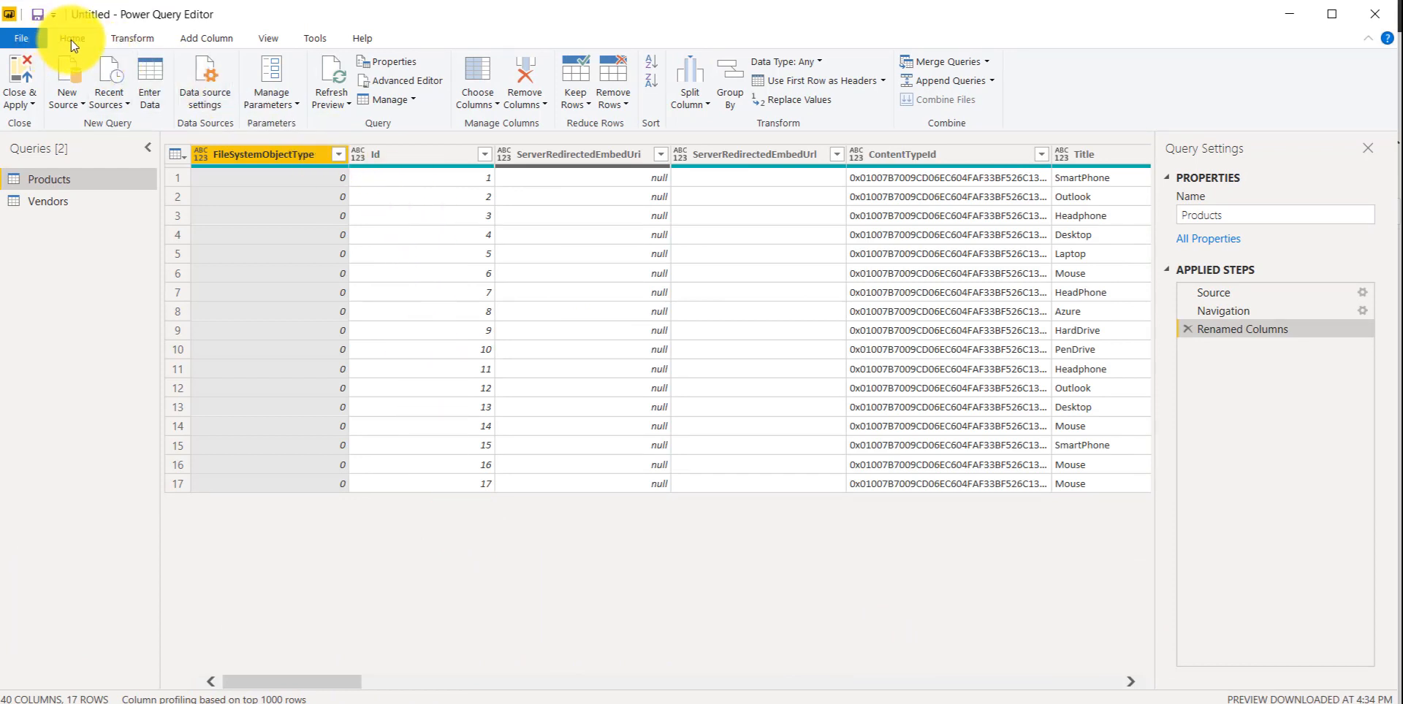
{"action": "left_click", "coordinate": [500, 105]}
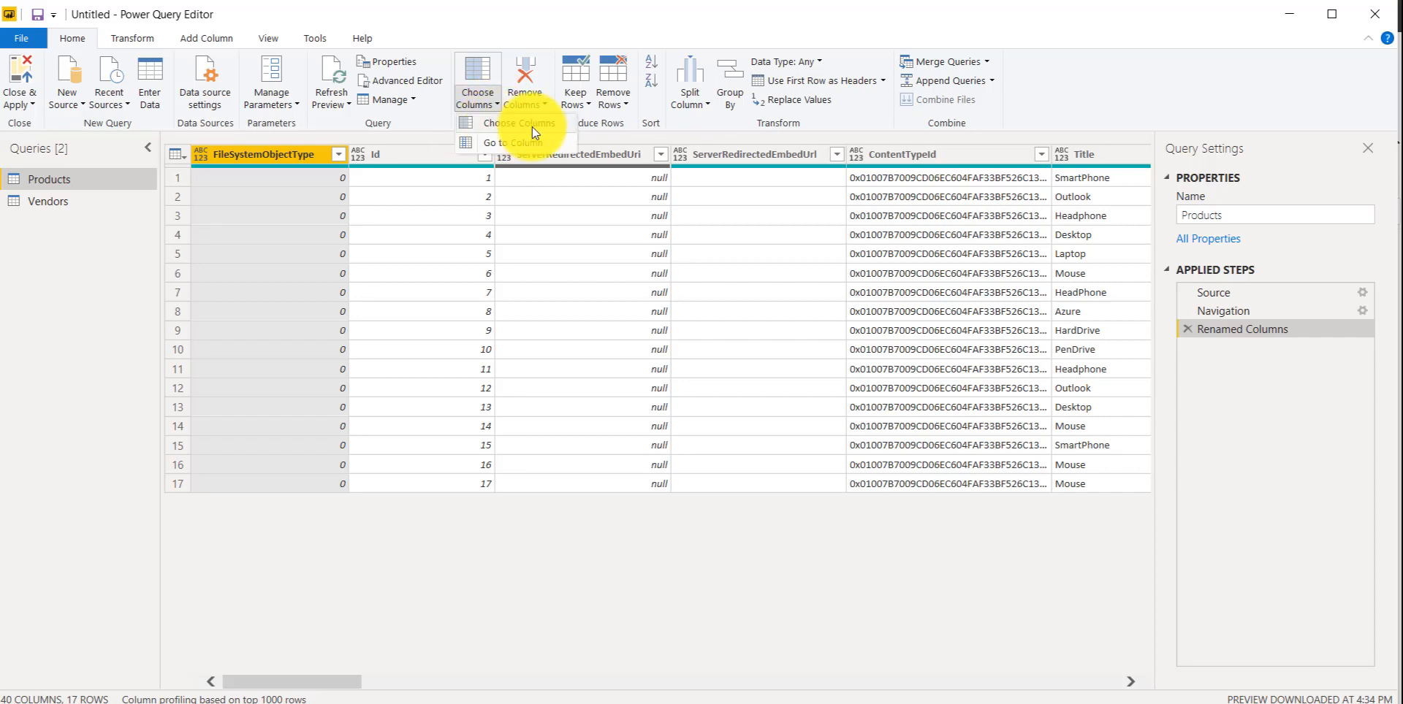
{"action": "left_click", "coordinate": [532, 126]}
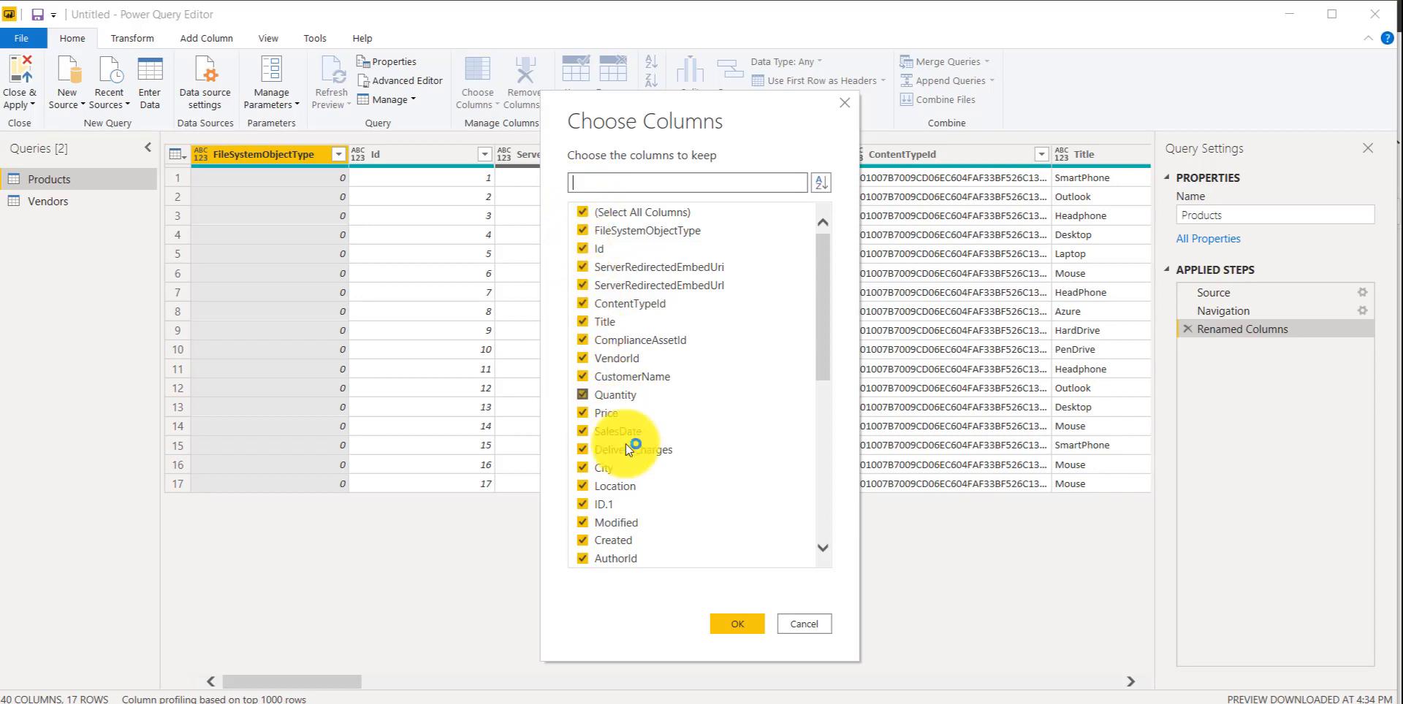
{"action": "mouse_move", "coordinate": [821, 322]}
{"action": "left_mouse_down"}
{"action": "mouse_move", "coordinate": [831, 516]}
{"action": "mouse_move", "coordinate": [814, 326]}
{"action": "left_mouse_up"}
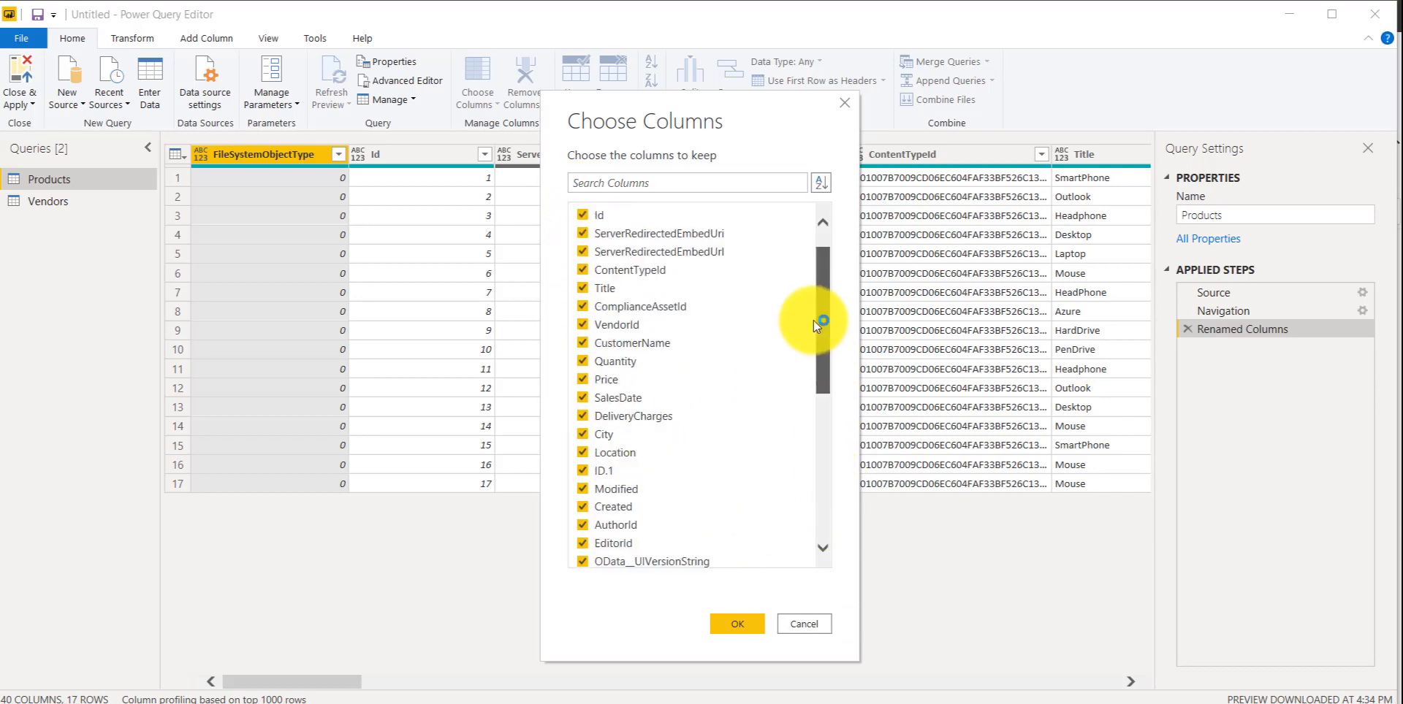
{"action": "left_click", "coordinate": [581, 212]}
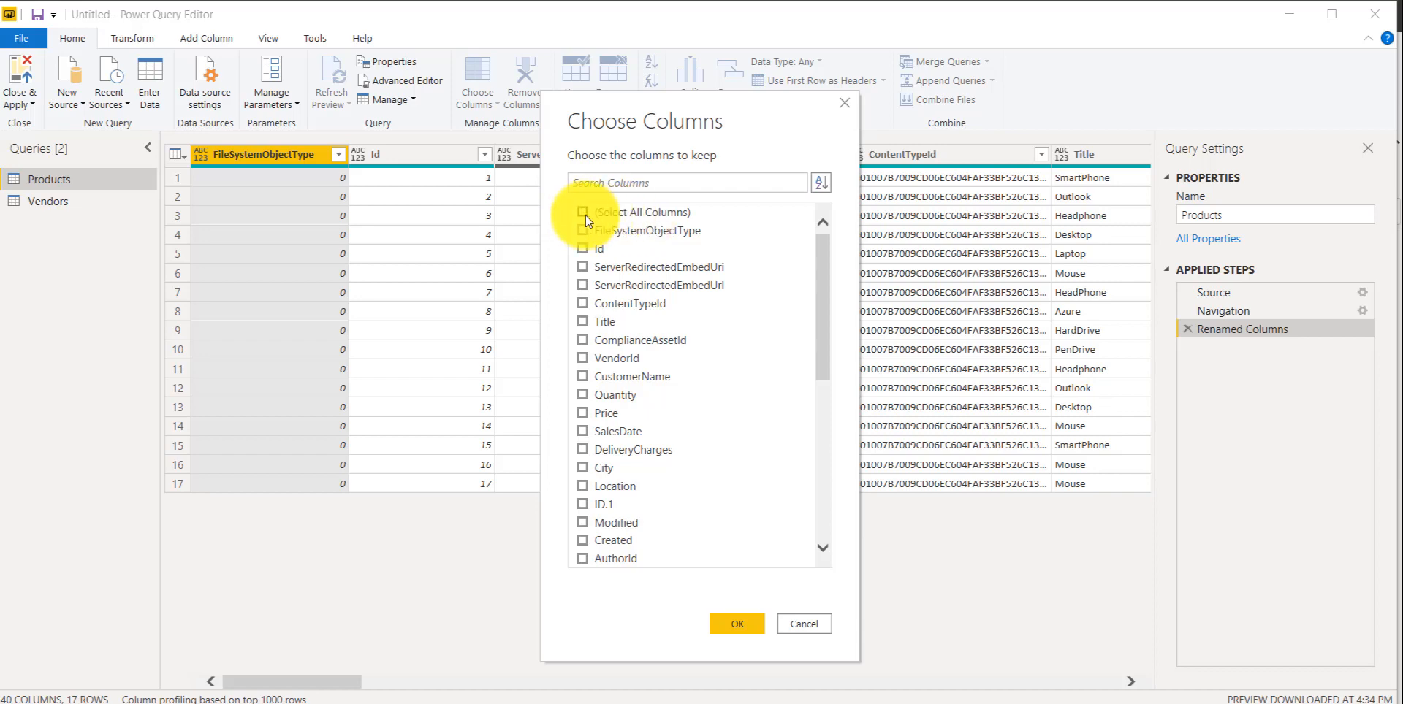
{"action": "left_click", "coordinate": [586, 321]}
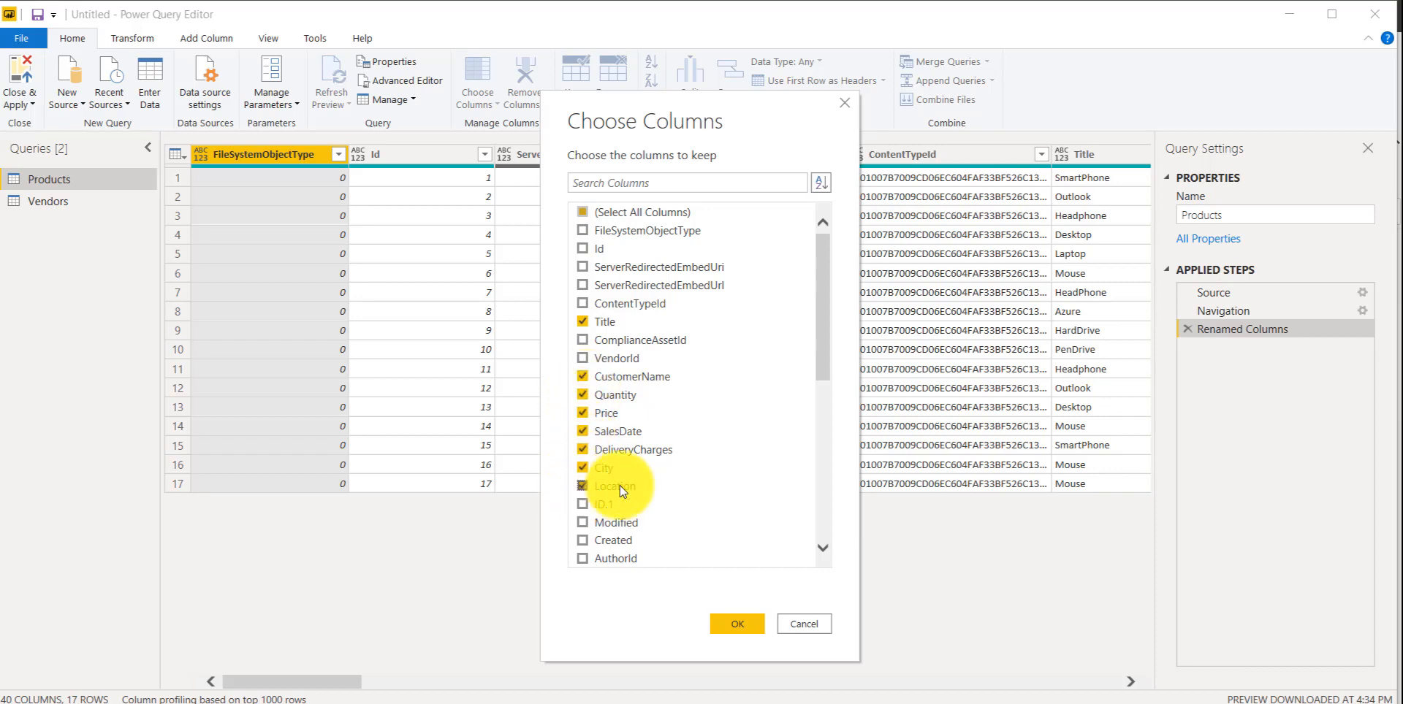
{"action": "scroll", "coordinate": [673, 456], "scroll_direction": "down", "scroll_amount": 7}
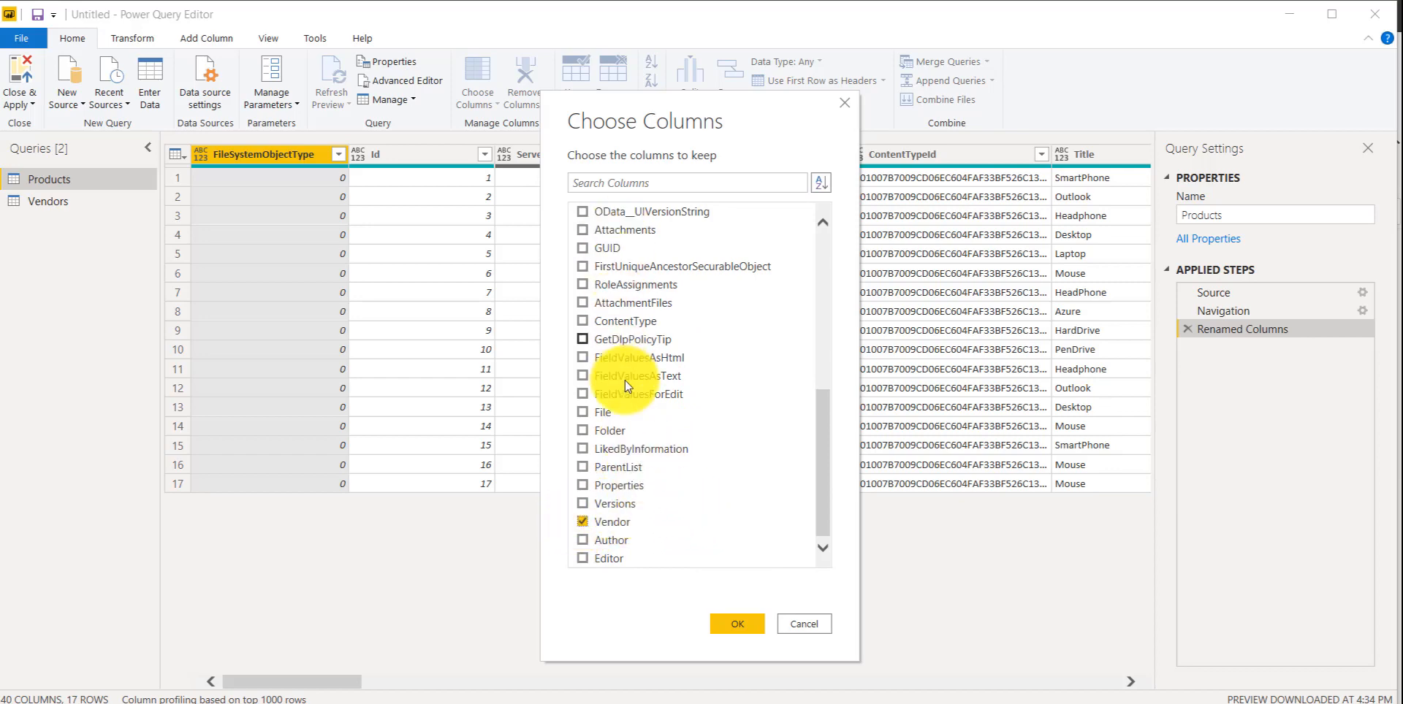
{"action": "scroll", "coordinate": [625, 380], "scroll_direction": "up", "scroll_amount": 2}
{"action": "scroll", "coordinate": [625, 380], "scroll_direction": "up", "scroll_amount": 2}
{"action": "left_click", "coordinate": [737, 623]}
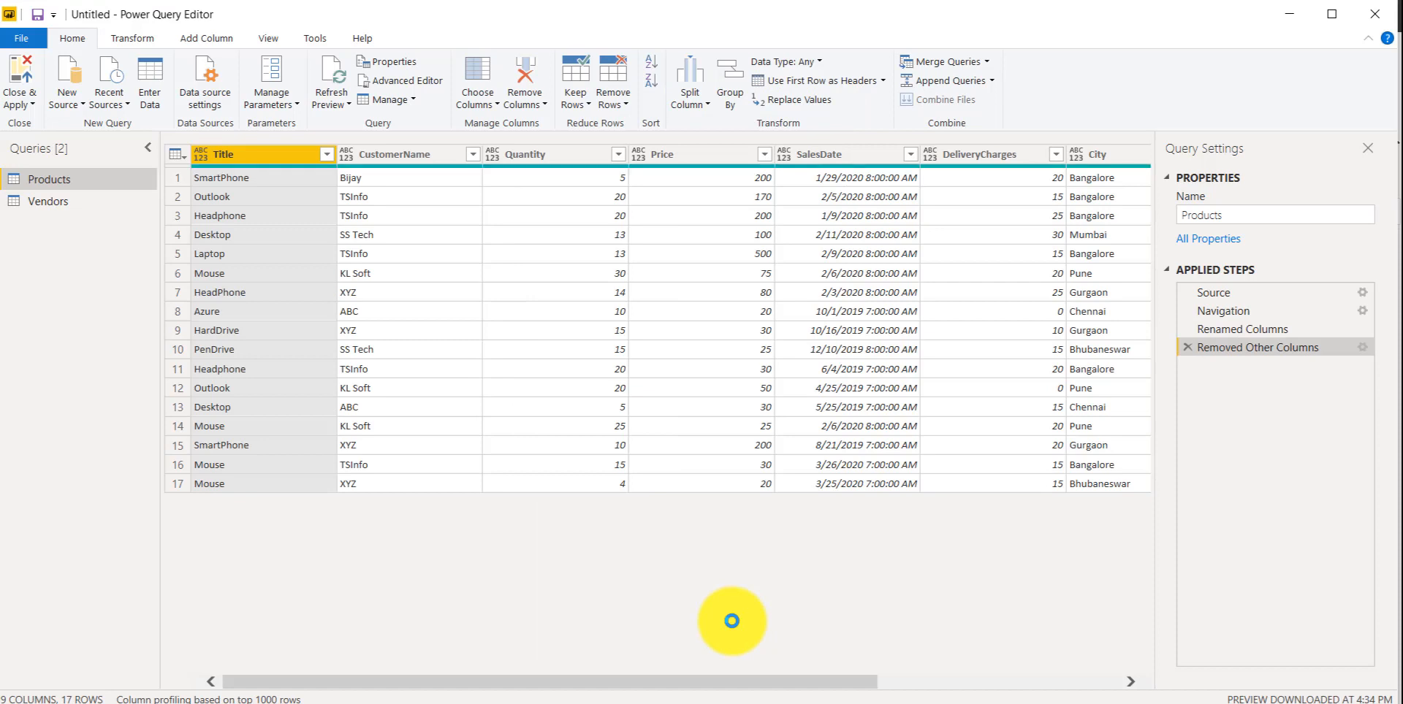
Expand the Vendor lookup column of the Products query to only its Title field, keeping the original column name as prefix
{"action": "left_click_drag", "start_coordinate": [748, 685], "coordinate": [1007, 698]}
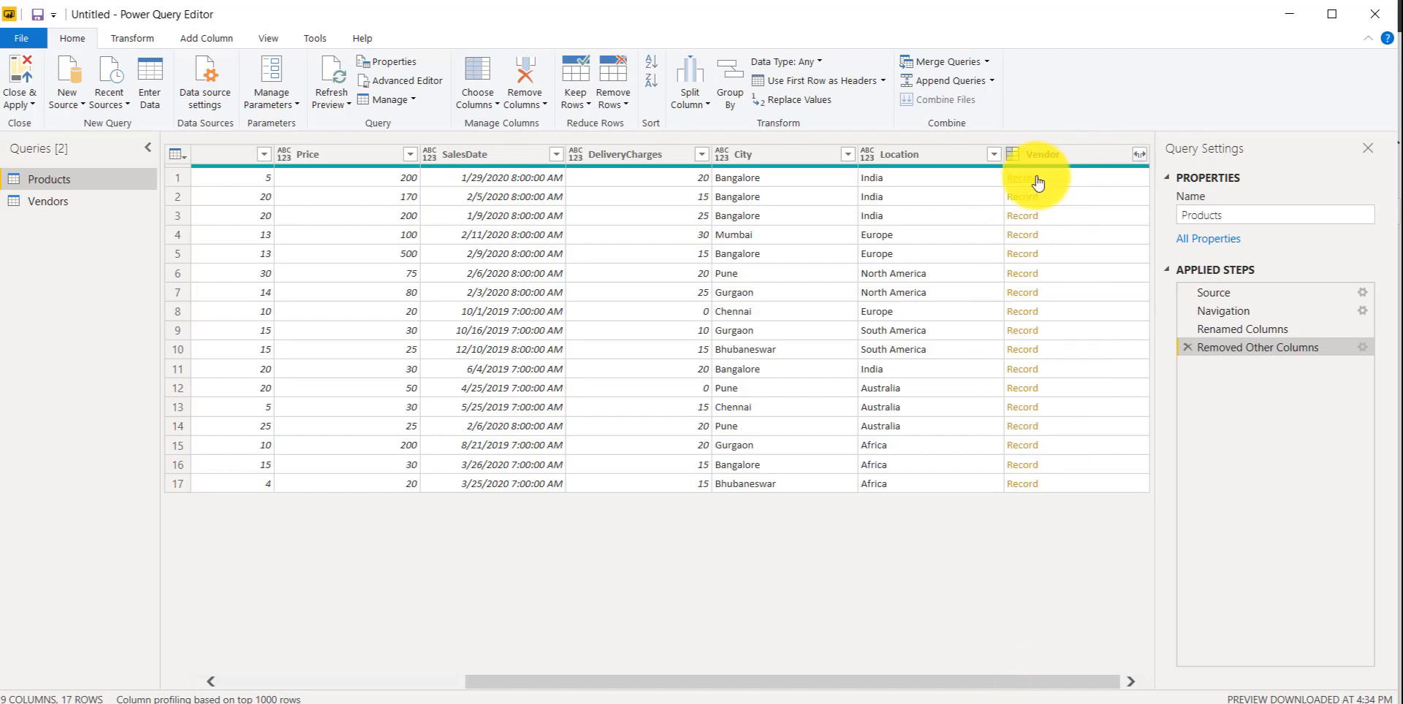
{"action": "right_click", "coordinate": [1133, 155]}
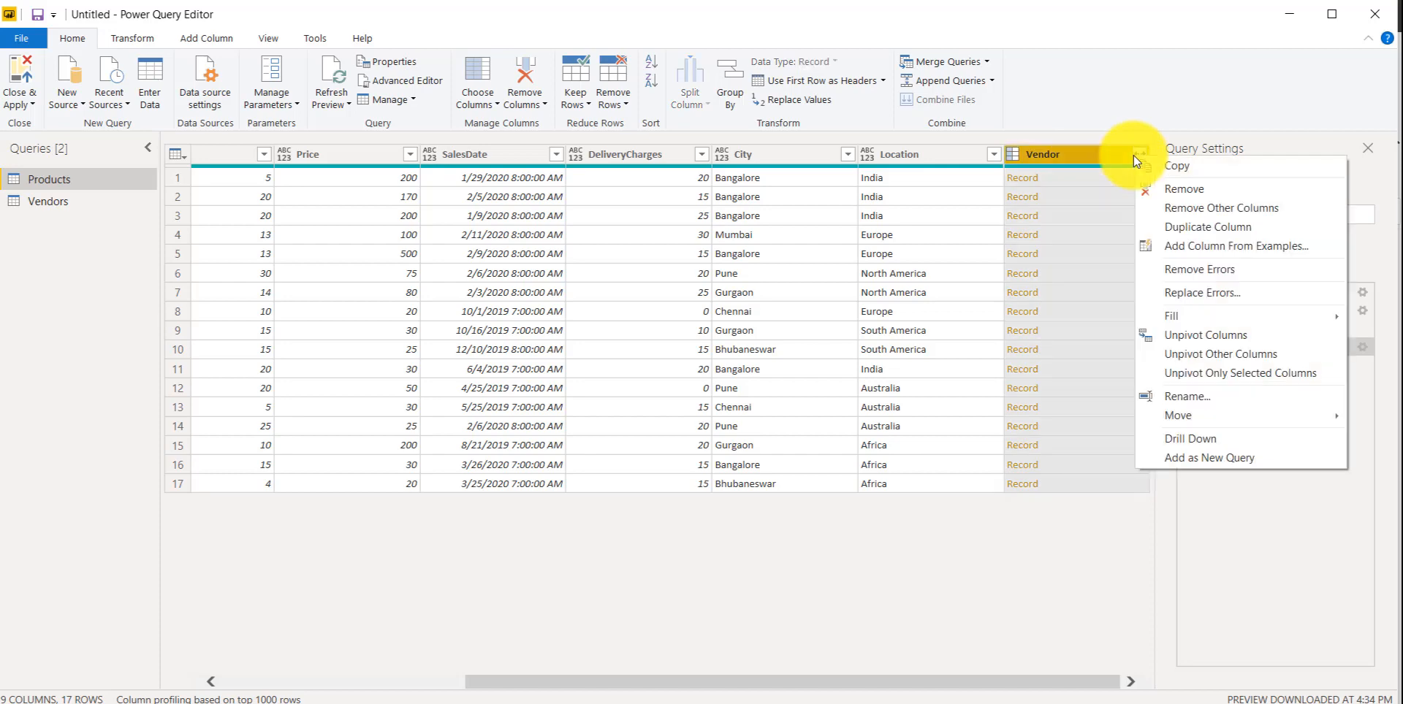
{"action": "left_click", "coordinate": [1140, 152]}
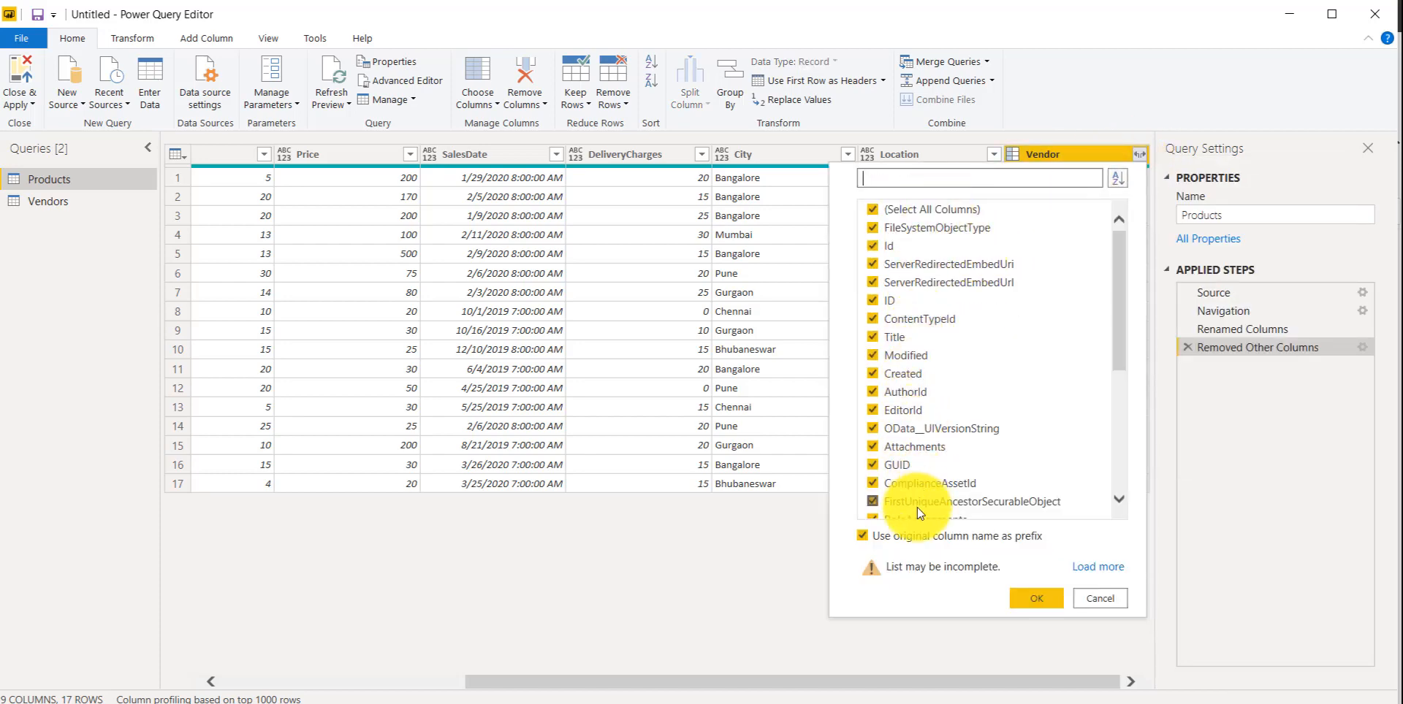
{"action": "left_click", "coordinate": [879, 209]}
{"action": "scroll", "coordinate": [866, 445], "scroll_direction": "down", "scroll_amount": 5}
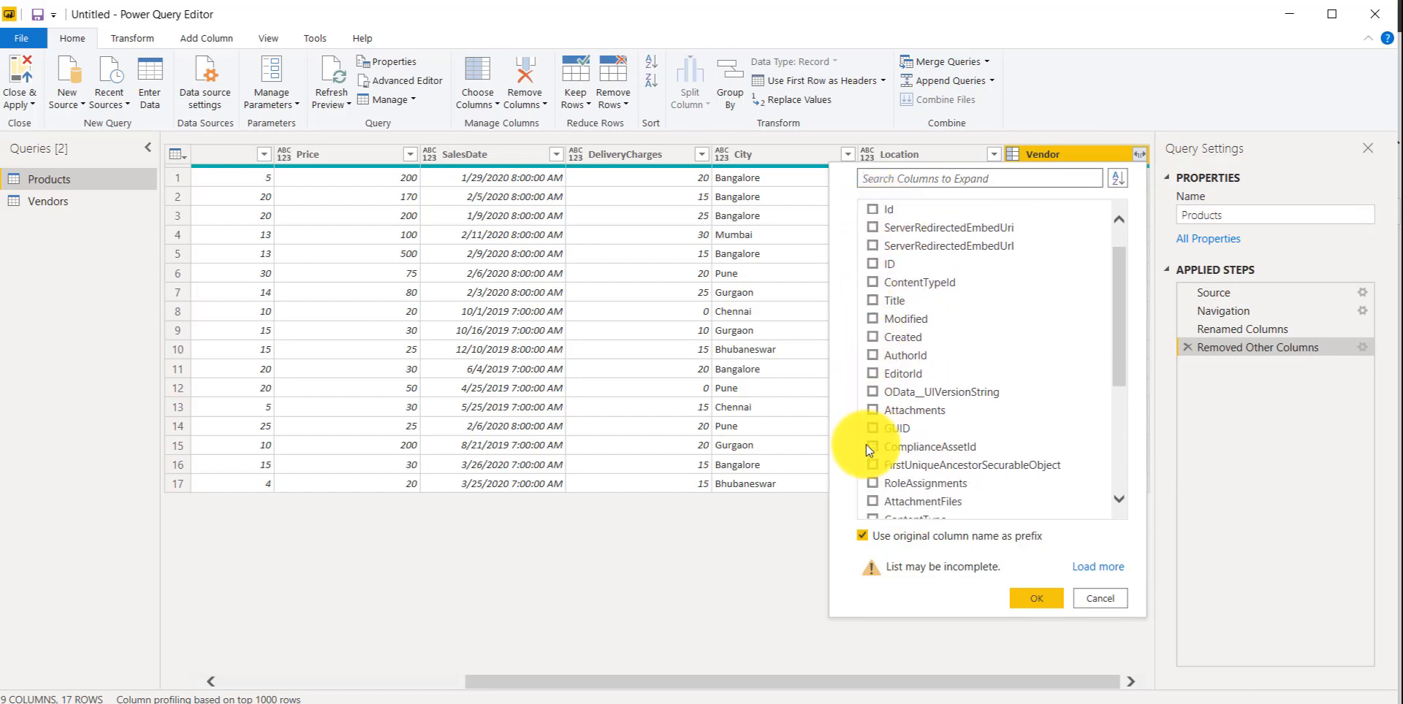
{"action": "scroll", "coordinate": [879, 433], "scroll_direction": "up", "scroll_amount": 4}
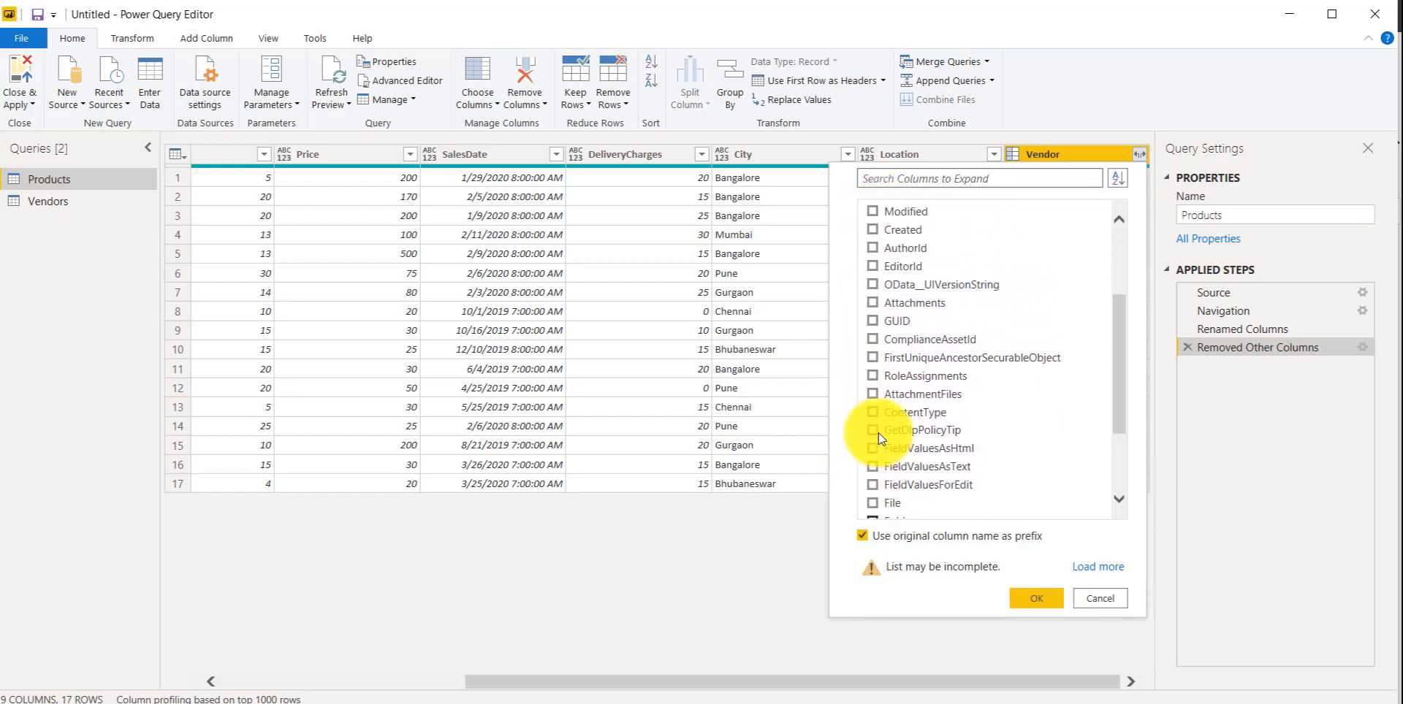
{"action": "left_click", "coordinate": [876, 290]}
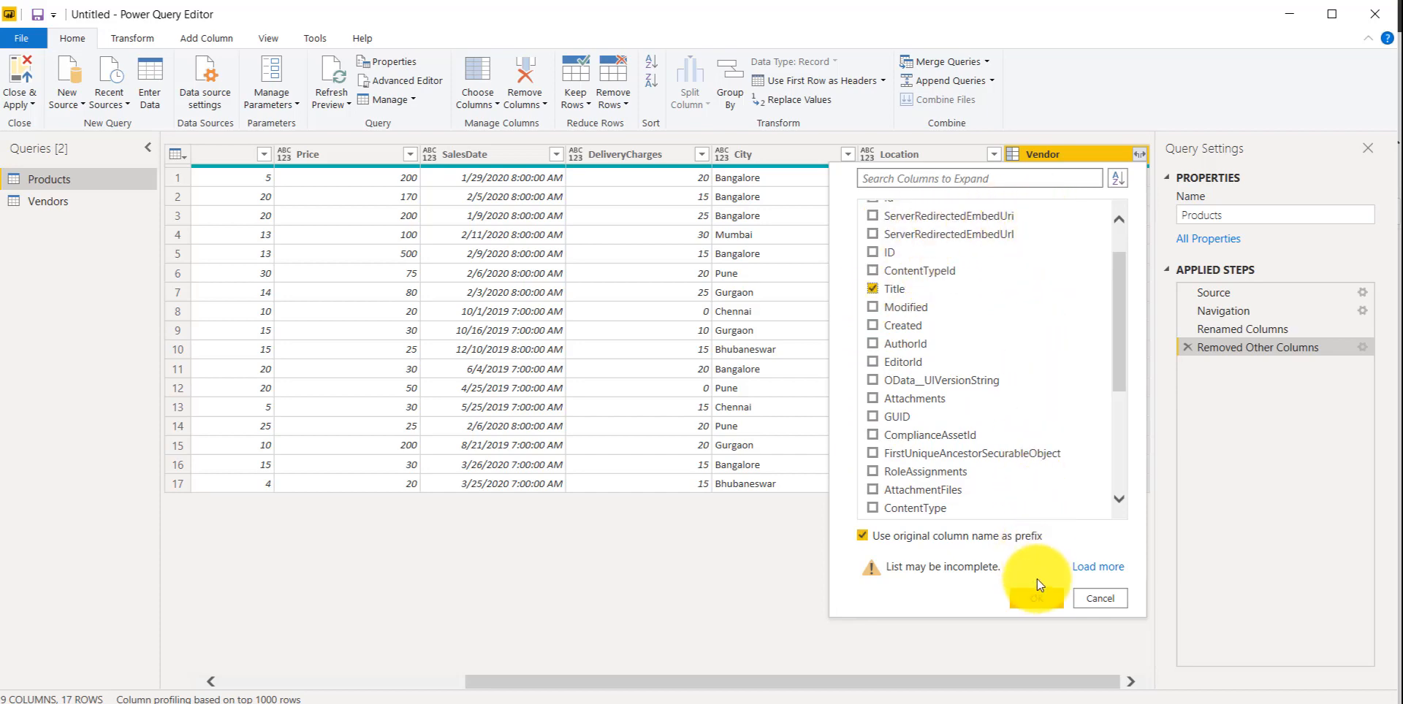
{"action": "left_click", "coordinate": [1039, 604]}
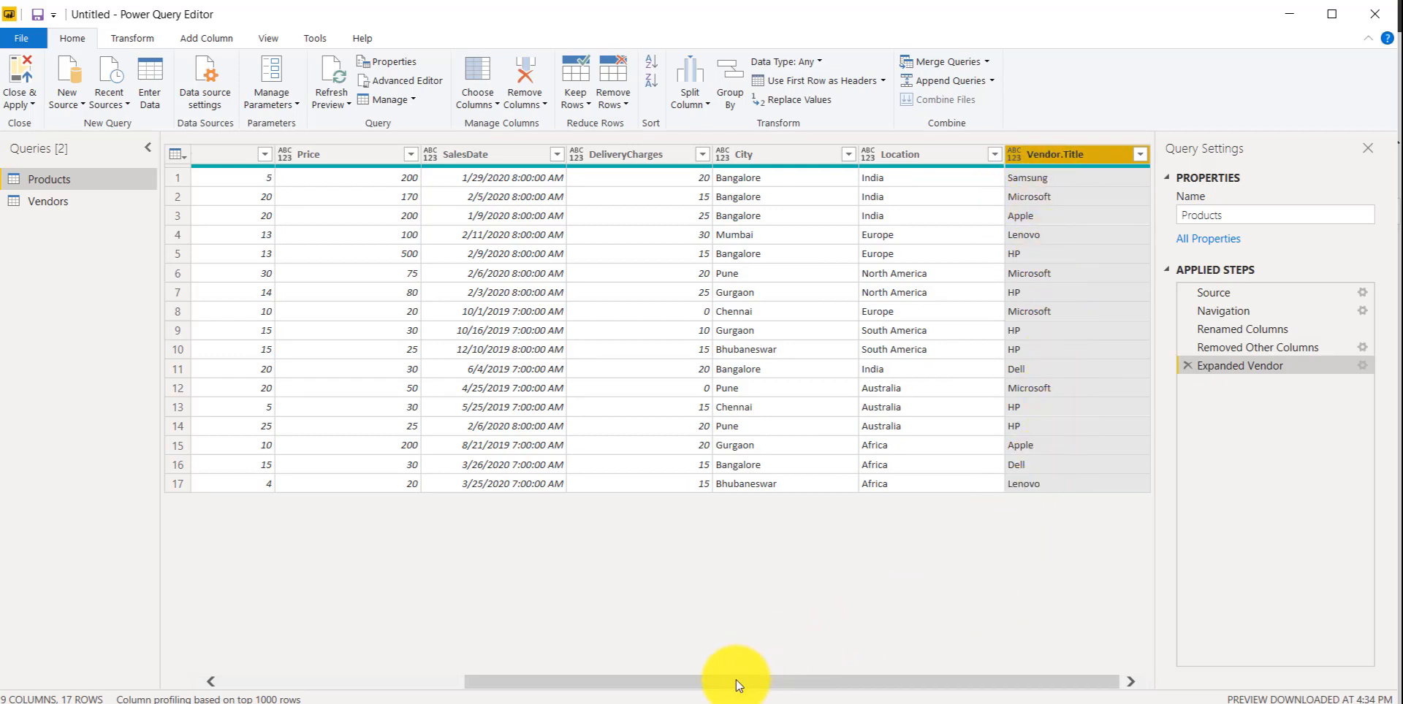
{"action": "left_click_drag", "start_coordinate": [735, 679], "coordinate": [461, 683]}
{"action": "left_click_drag", "start_coordinate": [567, 681], "coordinate": [442, 686]}
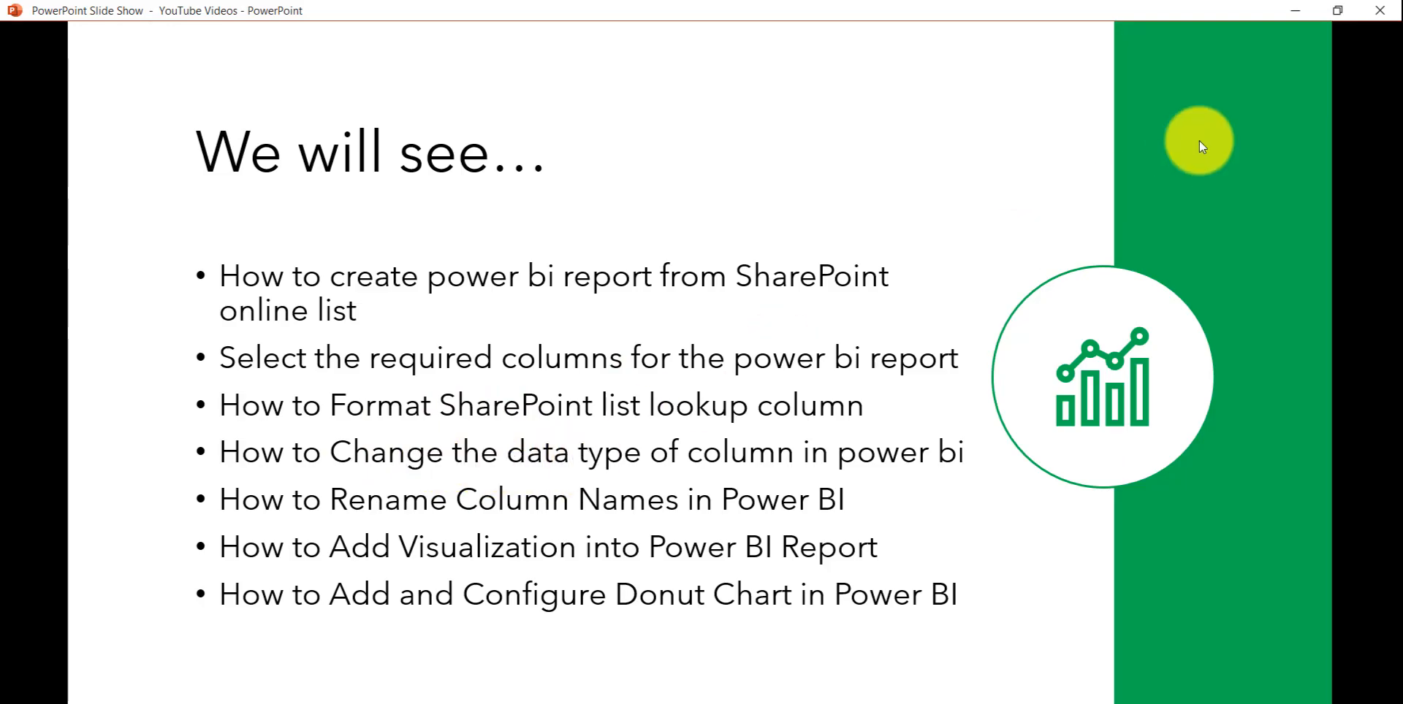
{"action": "left_click", "coordinate": [1282, 16]}
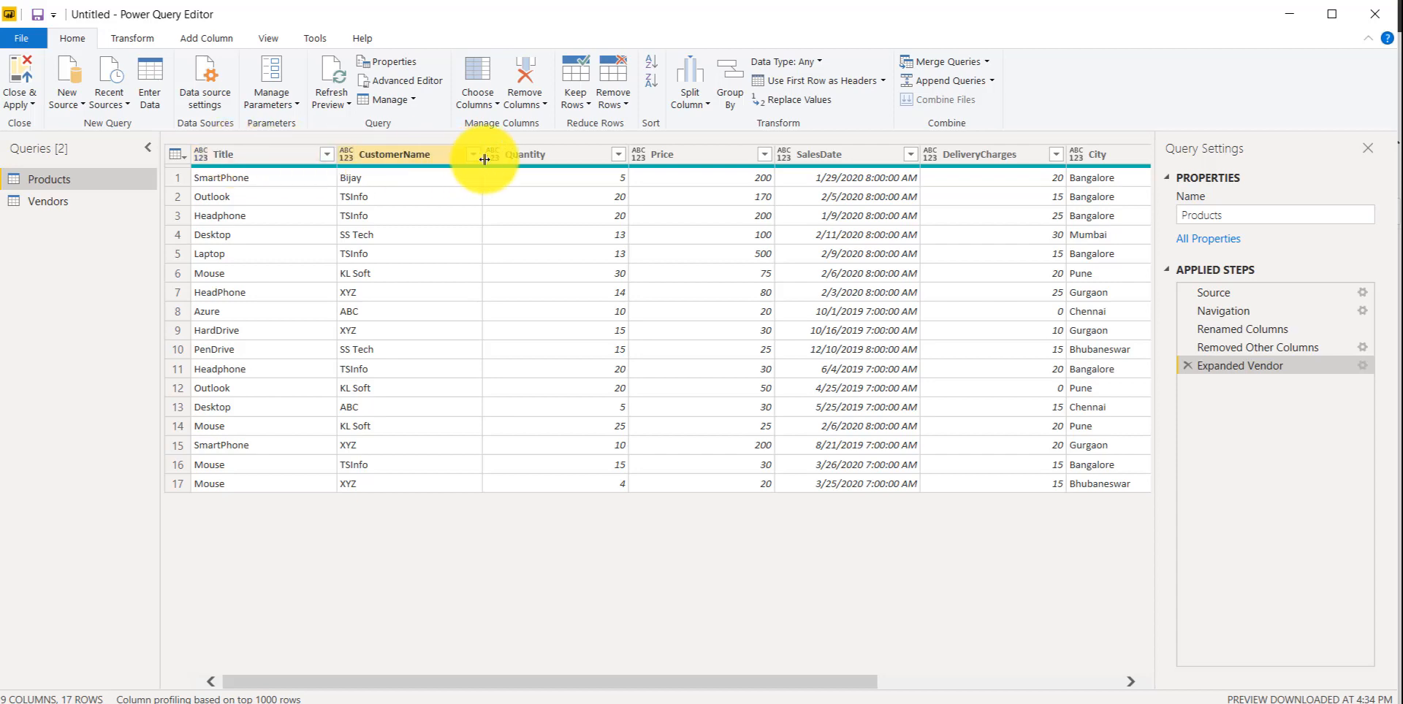
Change the data type of the Title column in the Products query to Text
{"action": "left_click", "coordinate": [276, 155]}
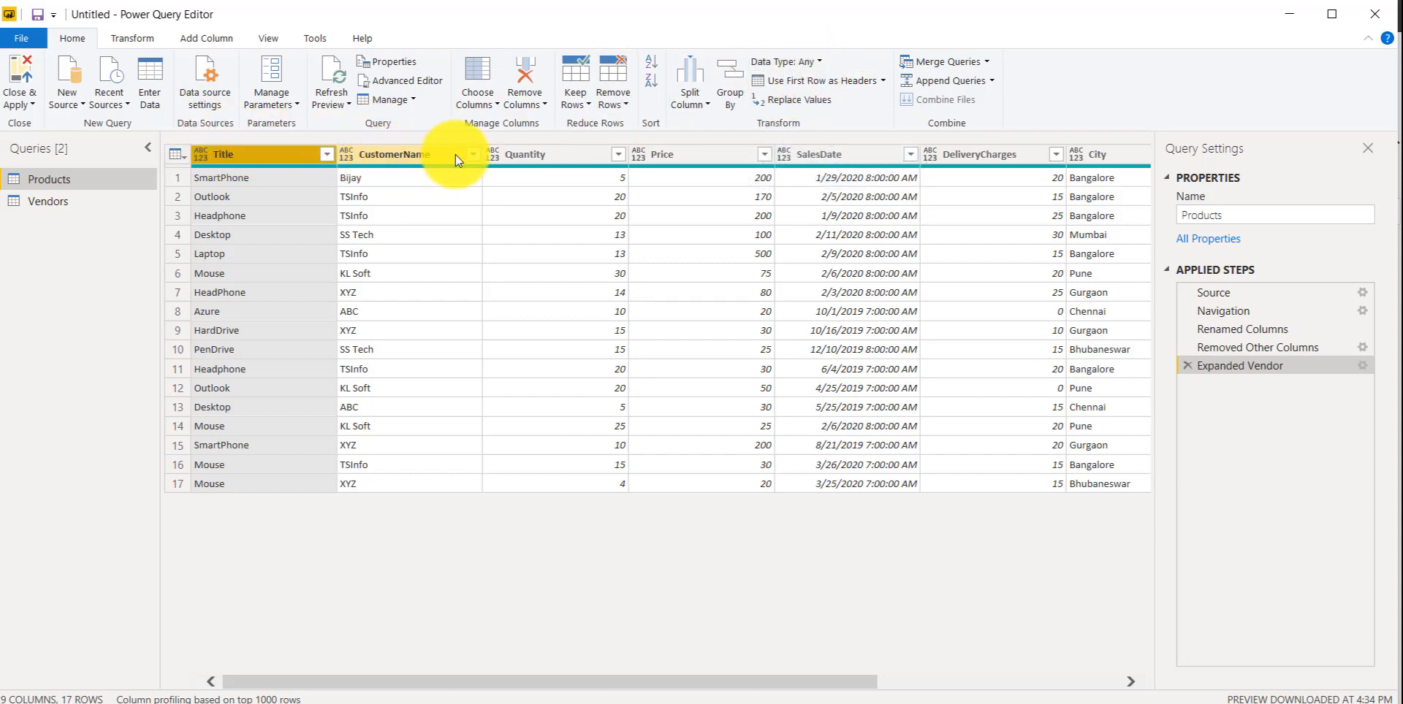
{"action": "left_click", "coordinate": [544, 155]}
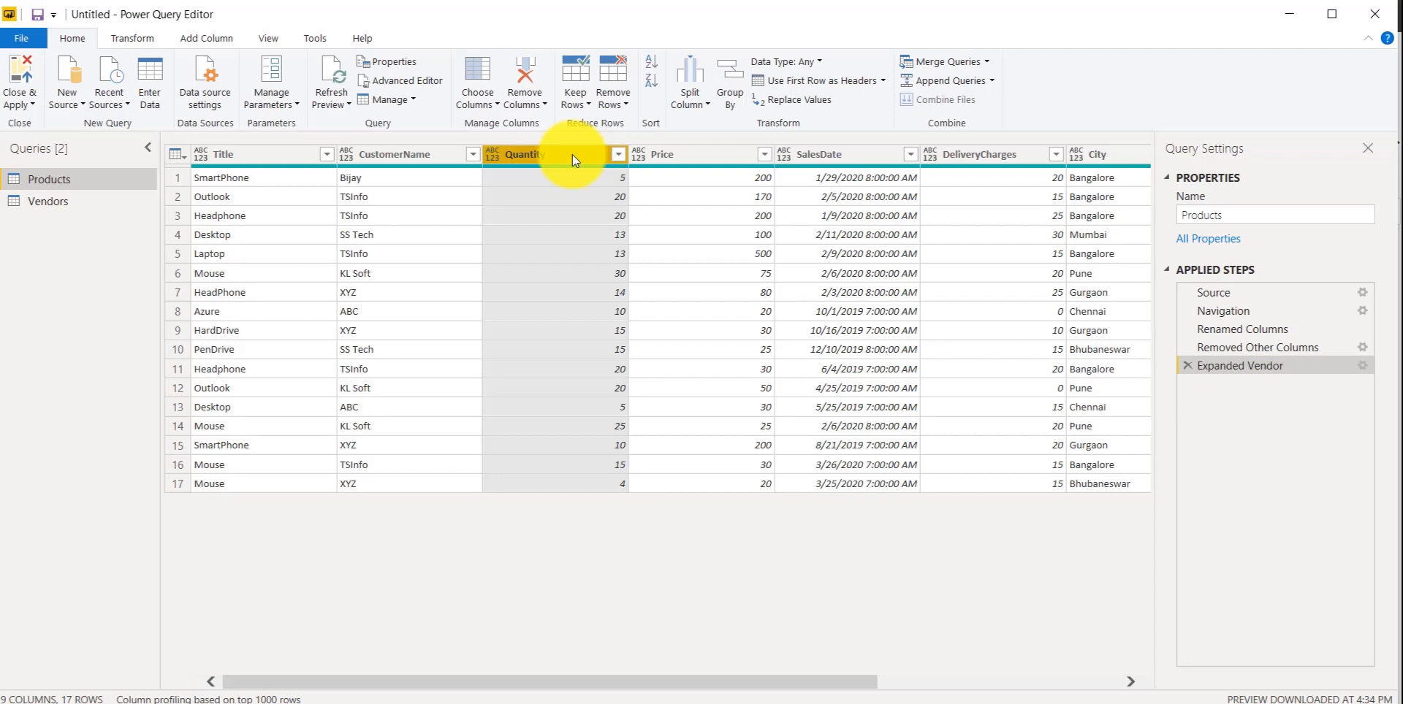
{"action": "left_click", "coordinate": [278, 156]}
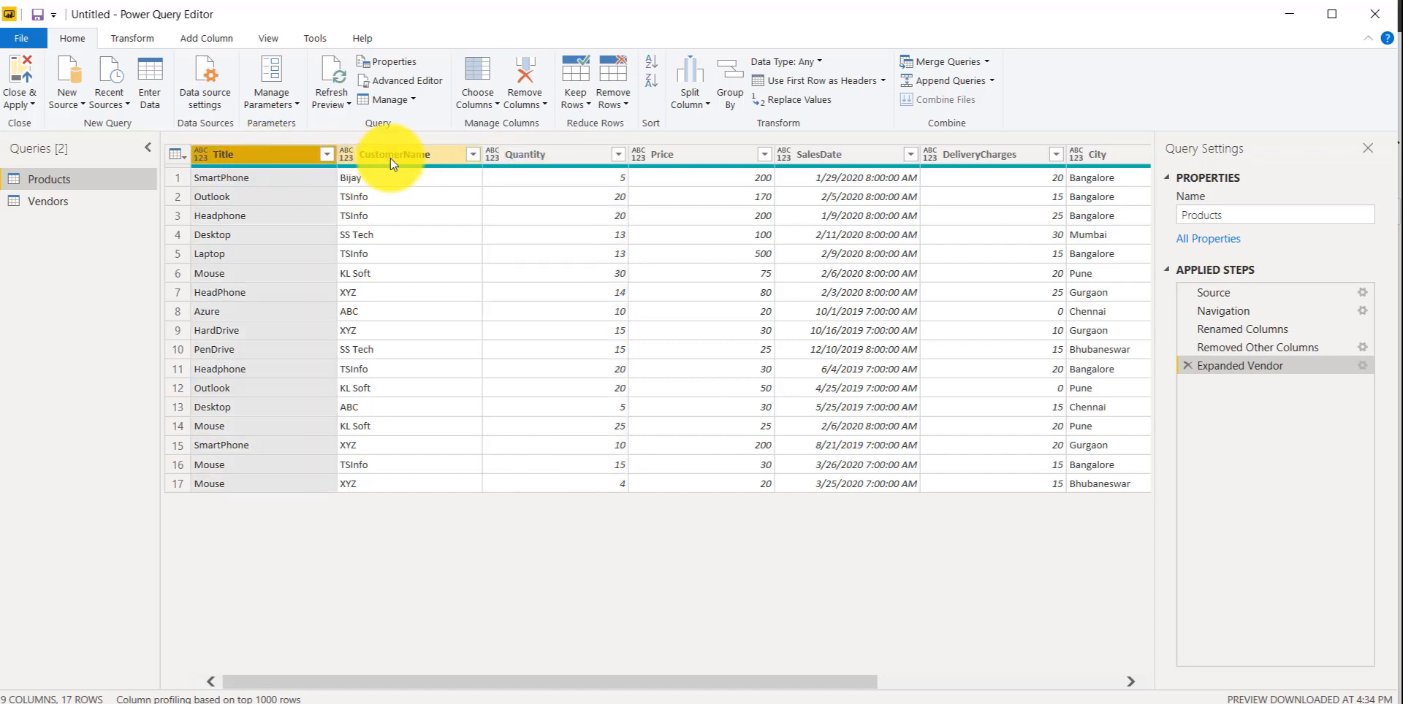
{"action": "left_click", "coordinate": [817, 62]}
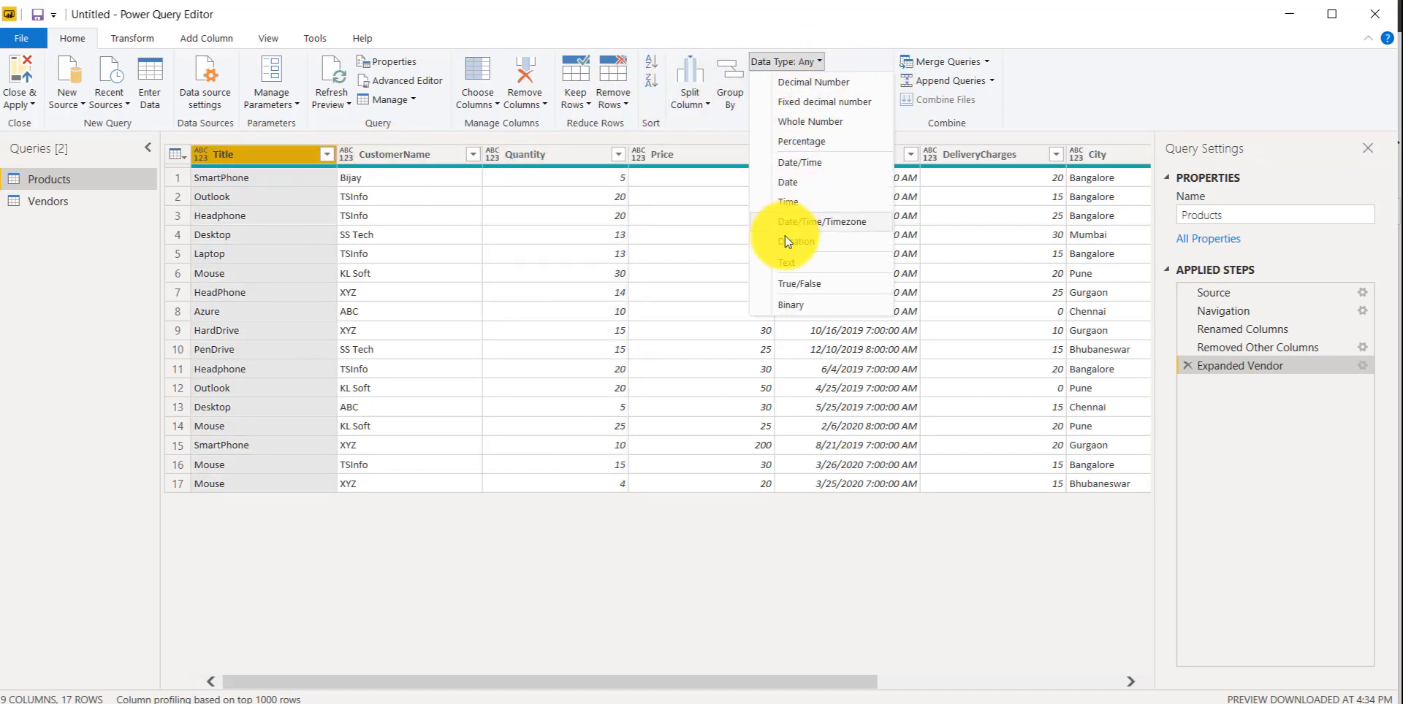
{"action": "left_click", "coordinate": [784, 263]}
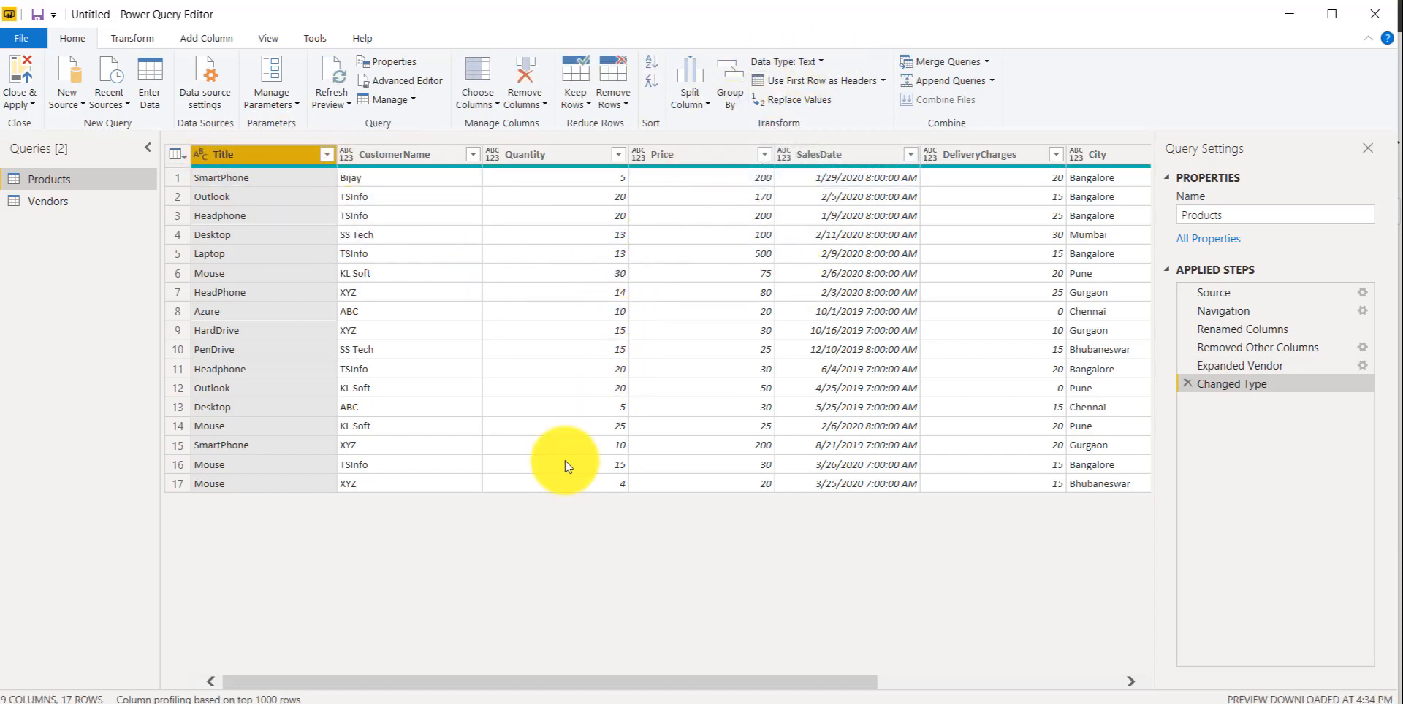
Change the data type of the CustomerName, City, Location and Vendor.Title columns together to Text
{"action": "left_click", "coordinate": [406, 155]}
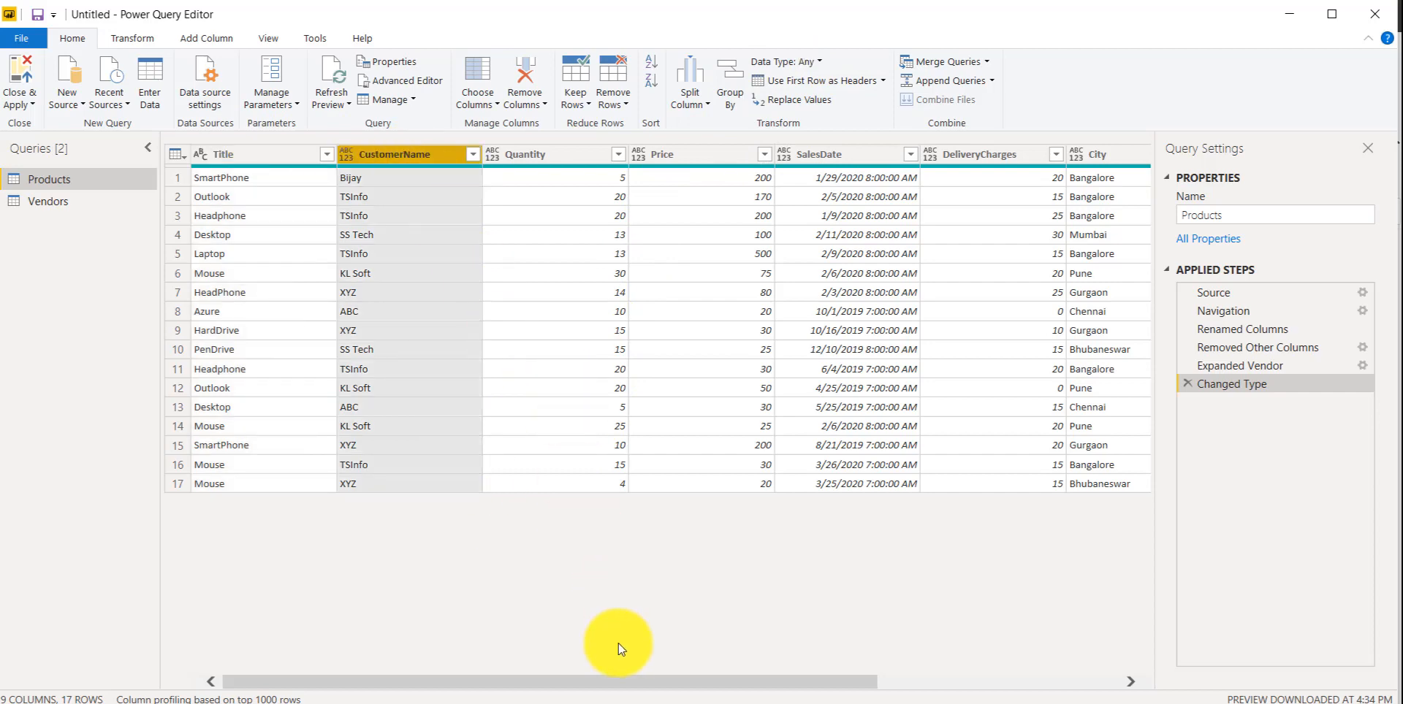
{"action": "left_click_drag", "start_coordinate": [609, 678], "coordinate": [677, 683]}
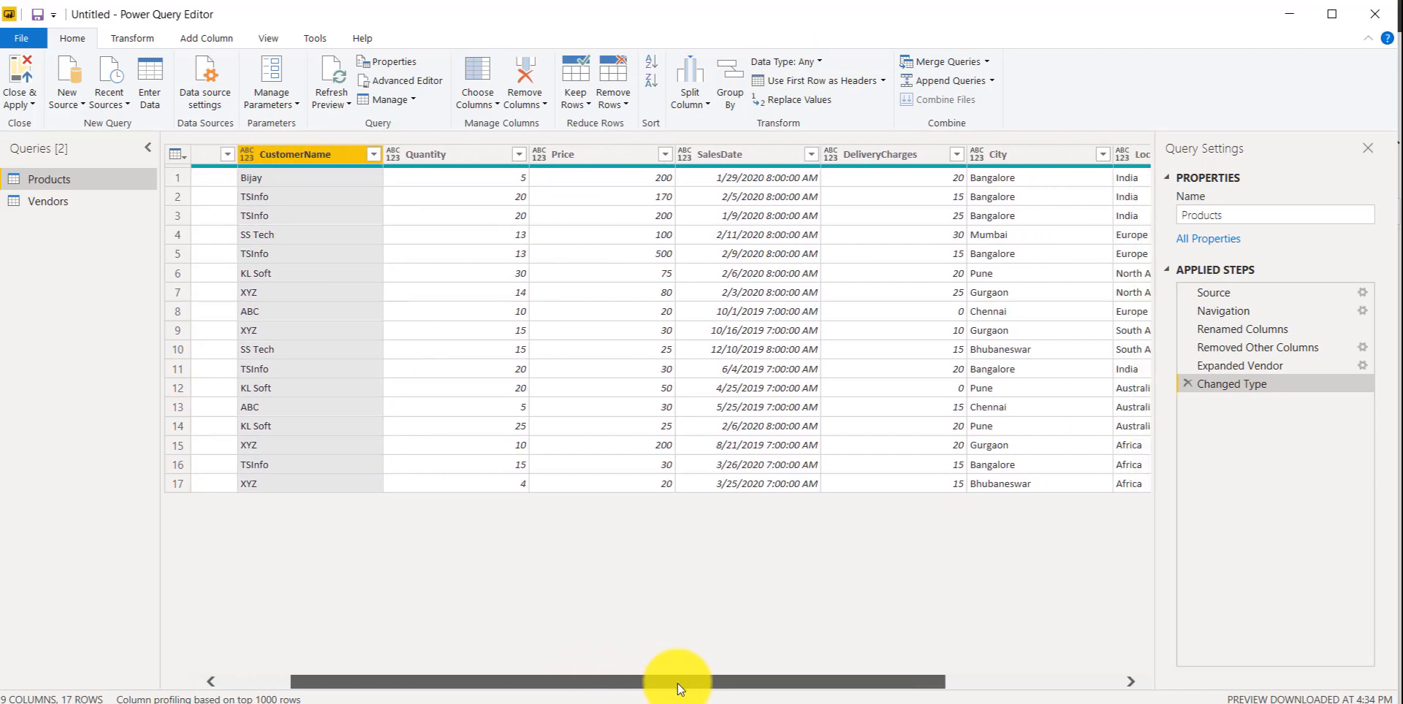
{"action": "left_click", "coordinate": [997, 155], "text": "ctrl"}
{"action": "left_click_drag", "start_coordinate": [703, 688], "coordinate": [873, 683]}
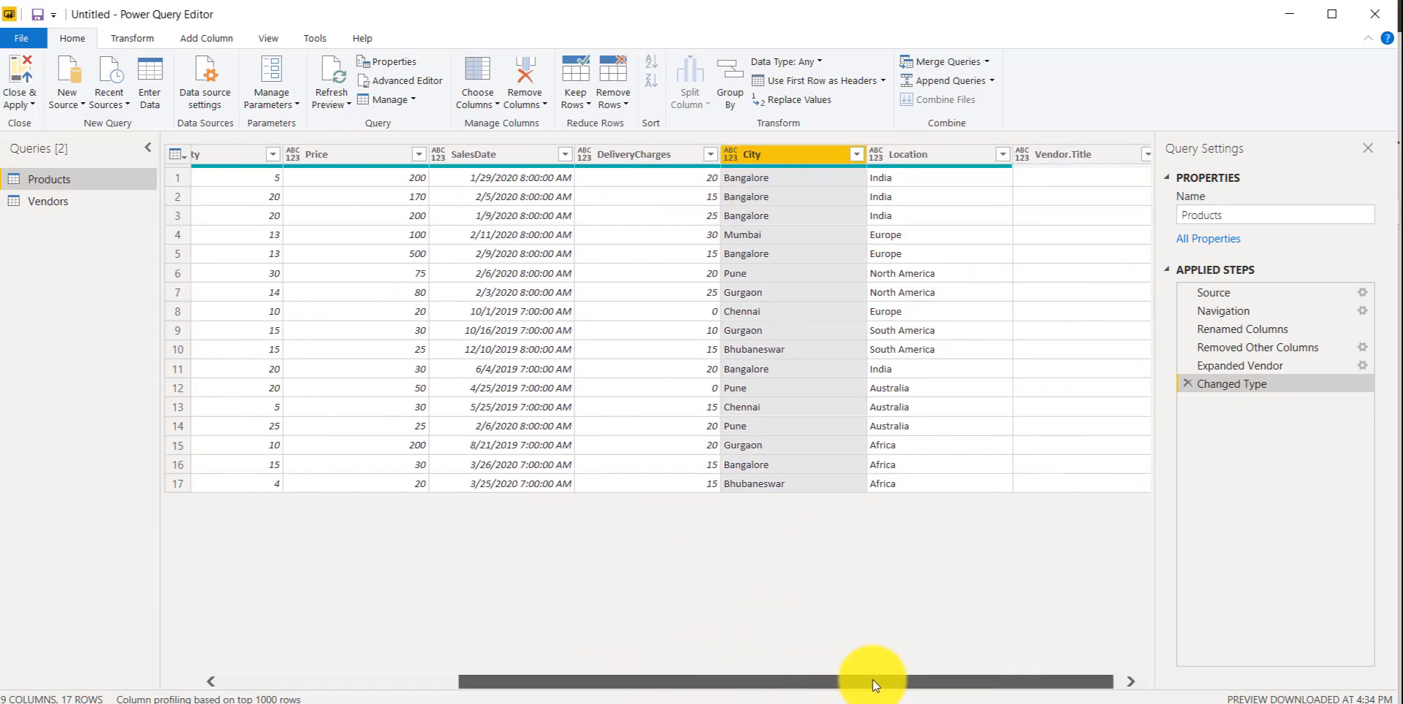
{"action": "left_click", "coordinate": [949, 150], "text": "ctrl"}
{"action": "left_click", "coordinate": [1059, 150], "text": "ctrl"}
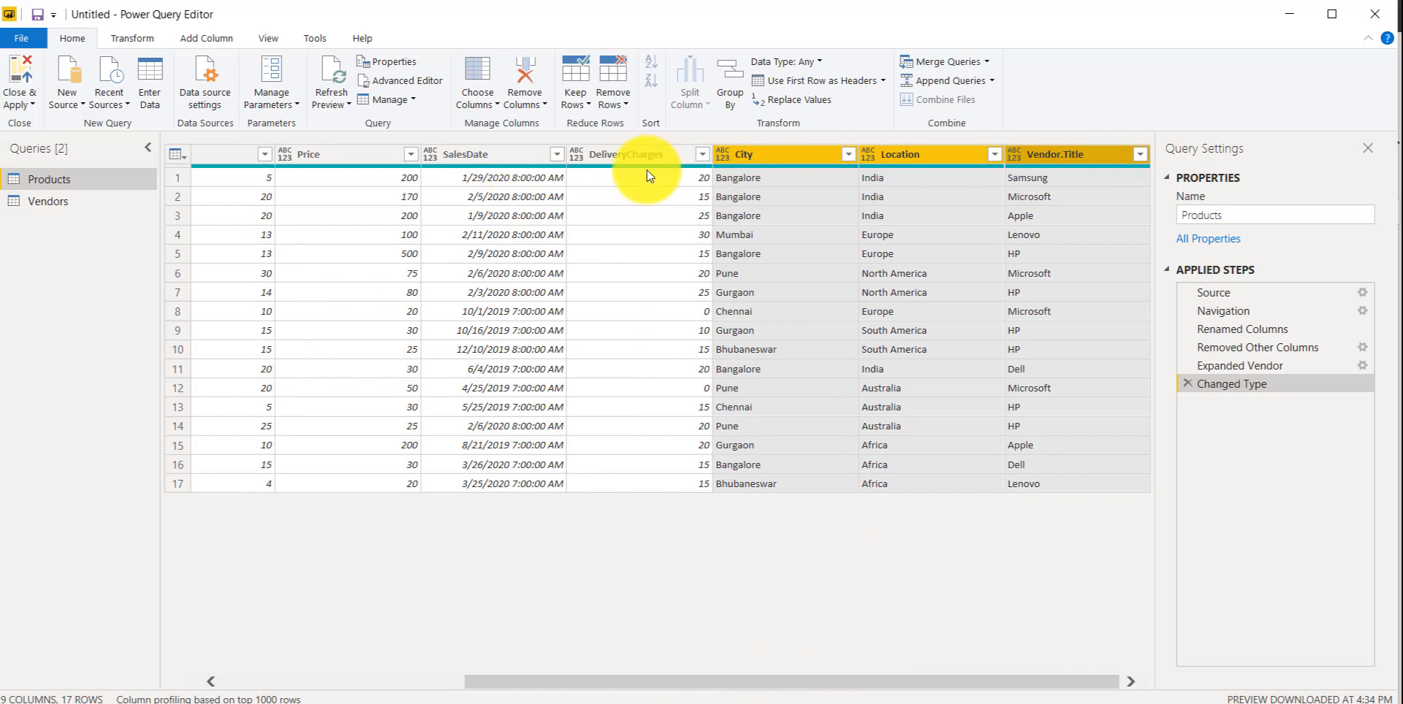
{"action": "left_click", "coordinate": [823, 62]}
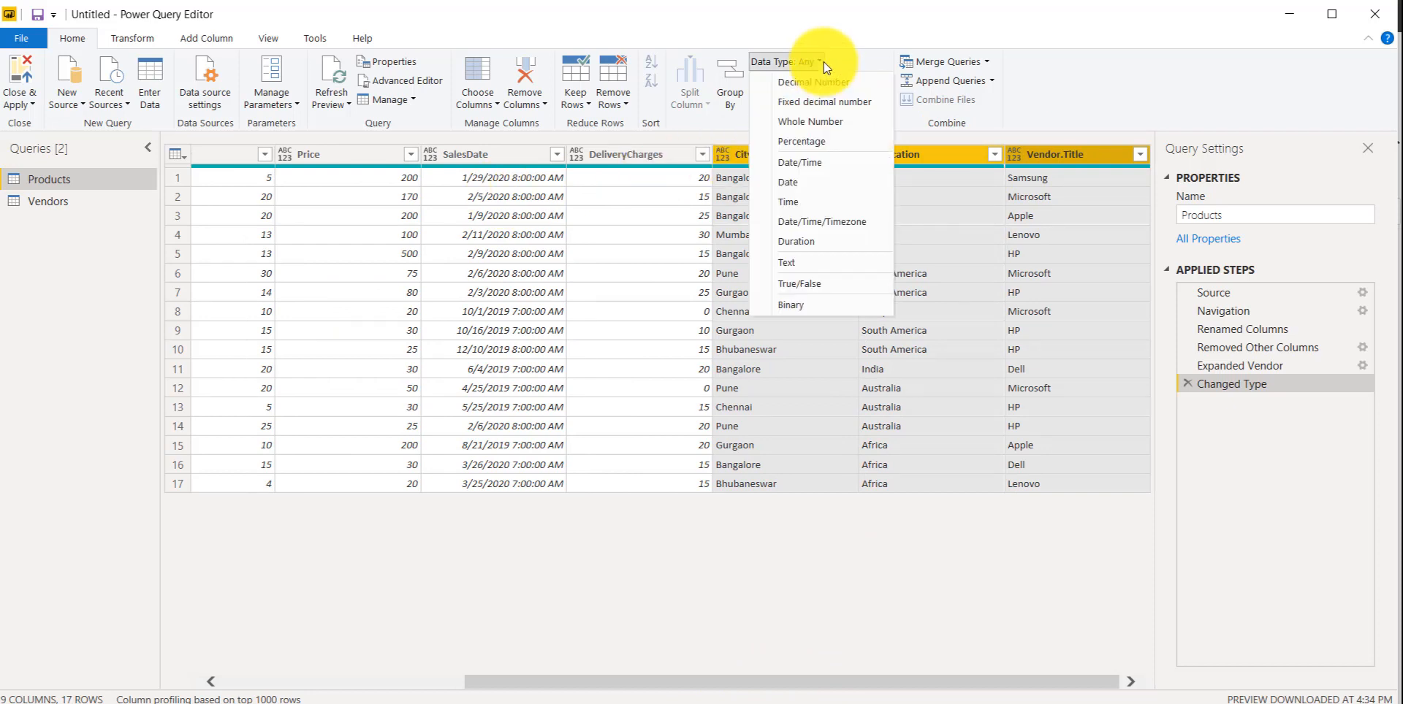
{"action": "left_click", "coordinate": [807, 262]}
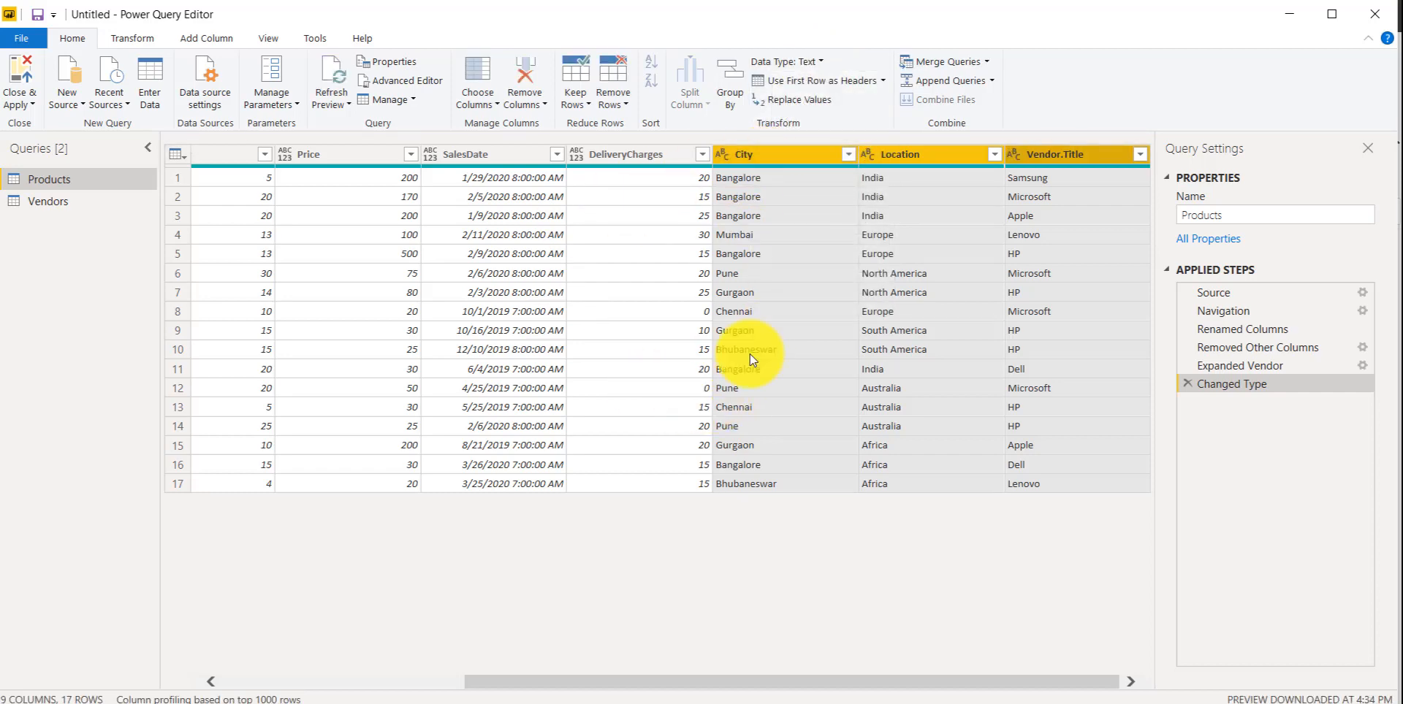
Change the data type of the Quantity, Price and DeliveryCharges columns together to Whole Number
{"action": "left_click_drag", "start_coordinate": [752, 681], "coordinate": [524, 656]}
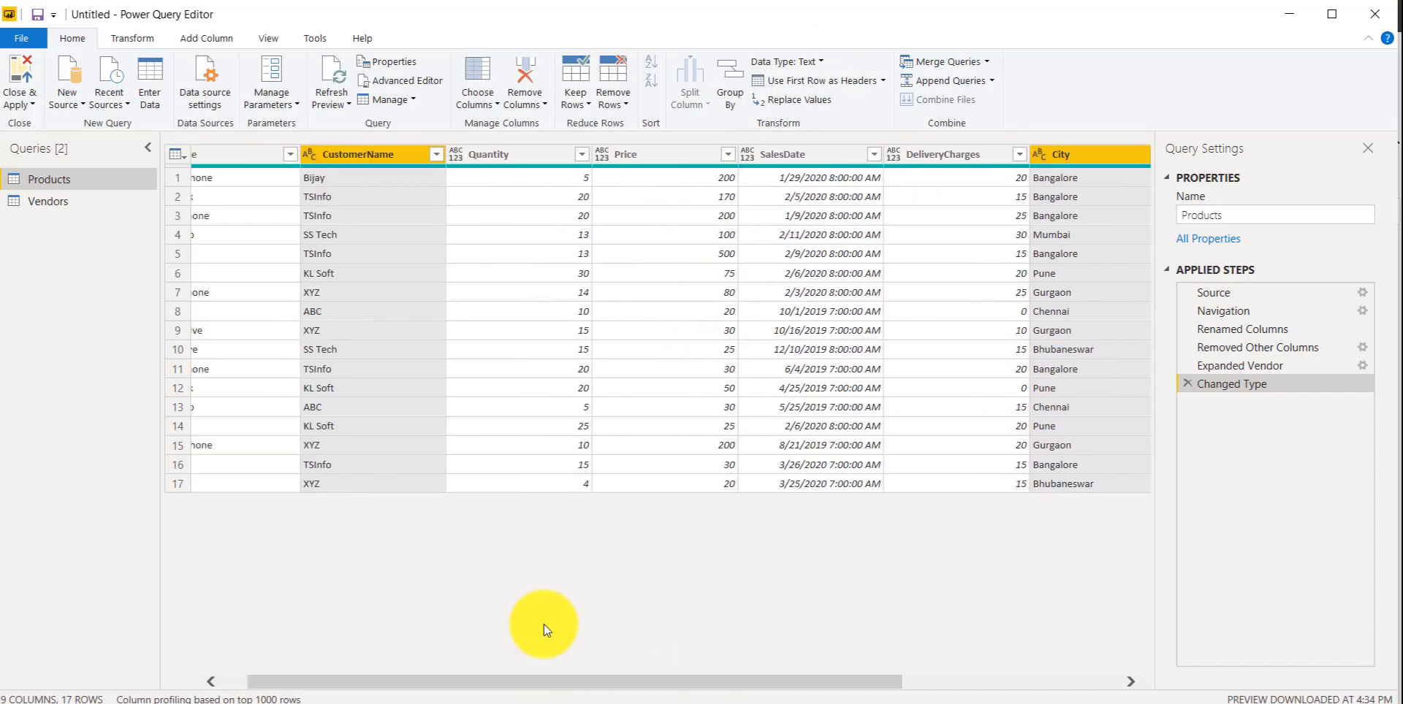
{"action": "left_click", "coordinate": [532, 154]}
{"action": "left_click", "coordinate": [642, 152], "text": "ctrl"}
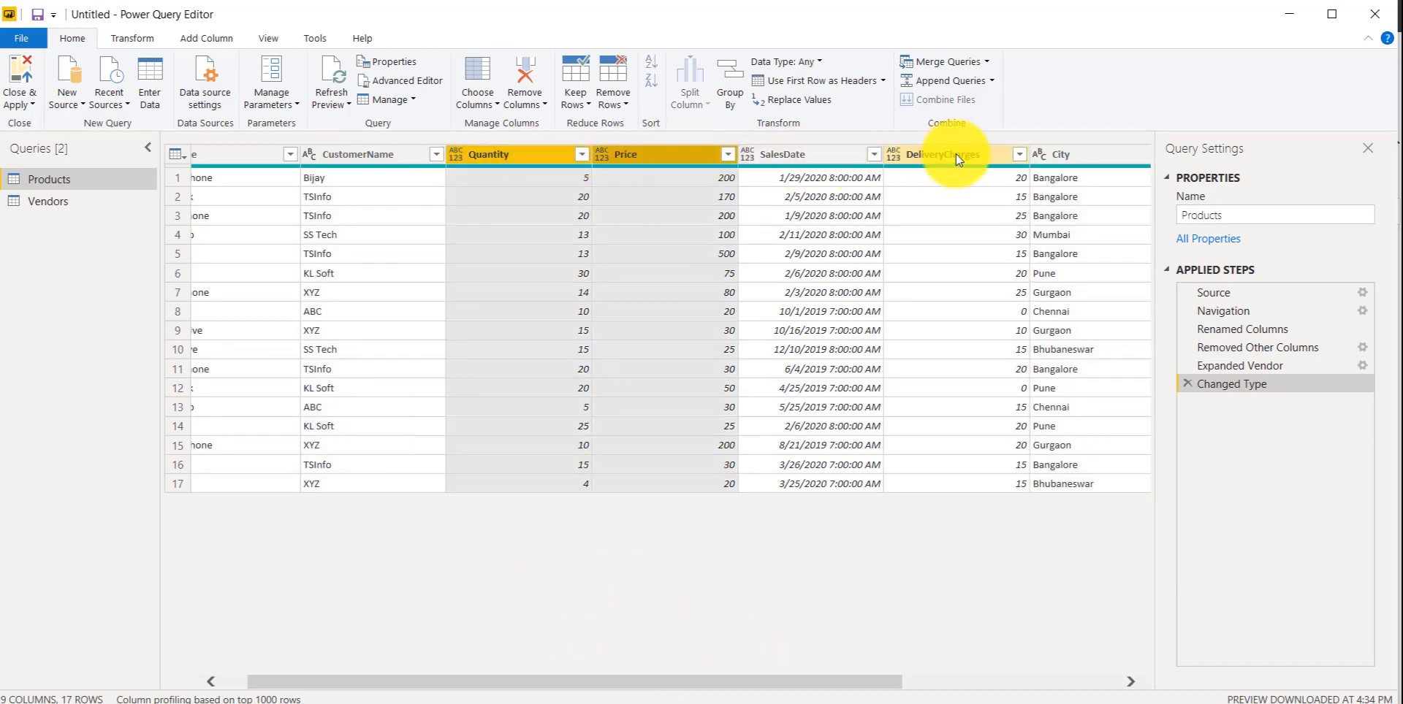
{"action": "left_click", "coordinate": [979, 155], "text": "ctrl"}
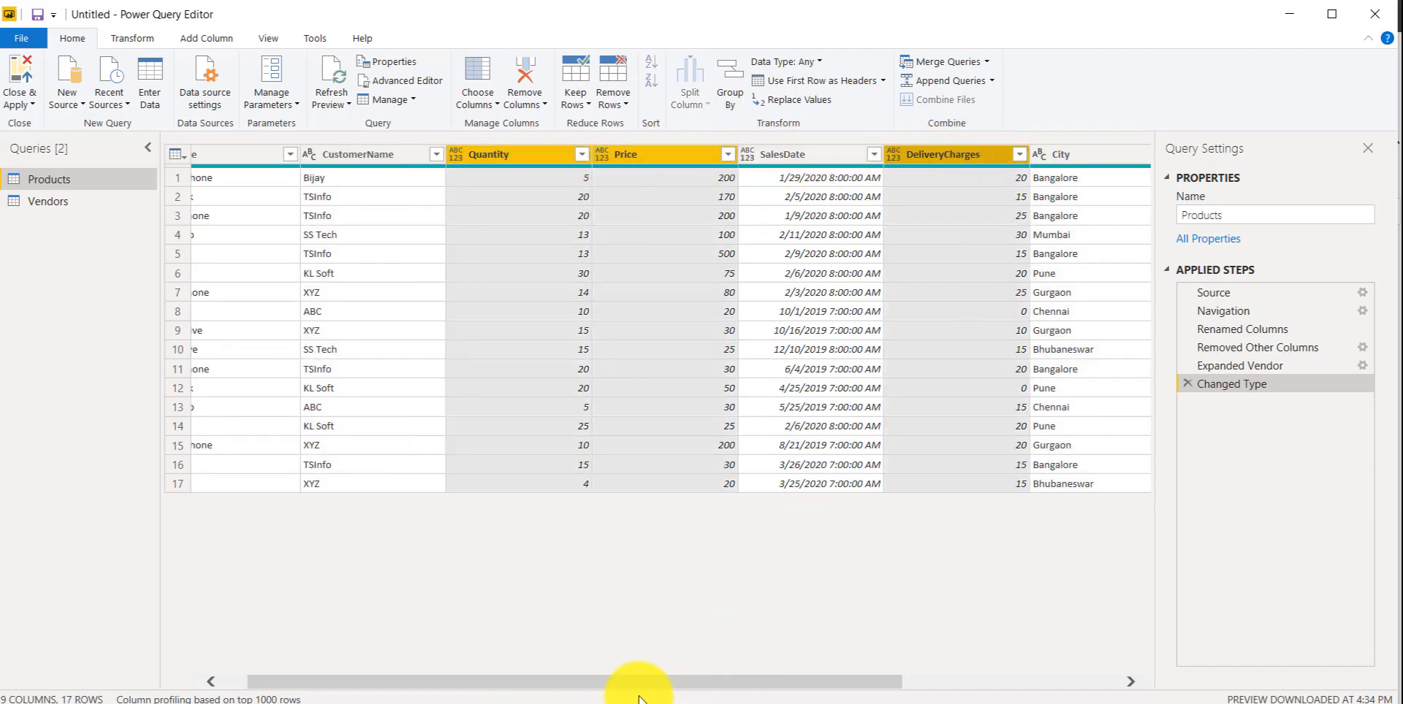
{"action": "mouse_move", "coordinate": [646, 682]}
{"action": "left_mouse_down"}
{"action": "mouse_move", "coordinate": [855, 679]}
{"action": "mouse_move", "coordinate": [639, 680]}
{"action": "left_mouse_up"}
{"action": "left_click", "coordinate": [826, 59]}
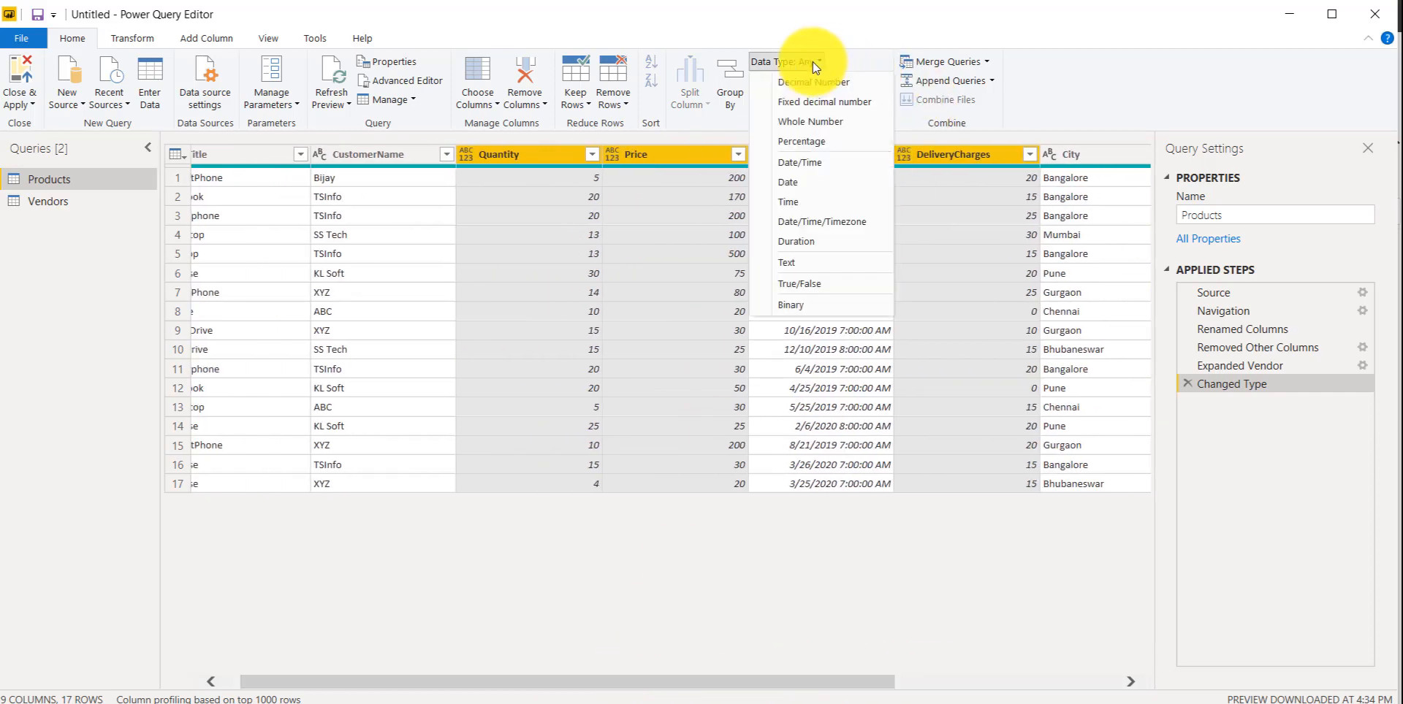
{"action": "left_click", "coordinate": [817, 120]}
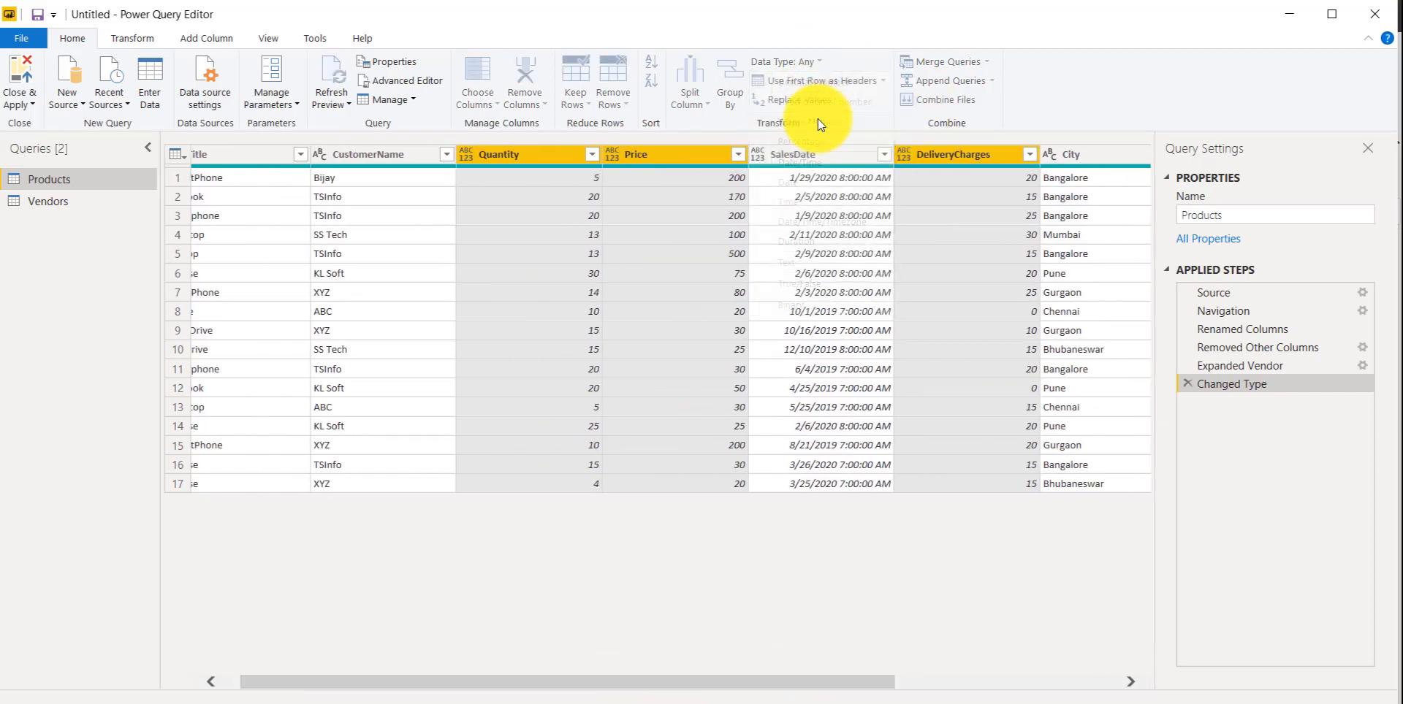
Change the data type of the SalesDate column in the Products query to Date
{"action": "left_click", "coordinate": [813, 153]}
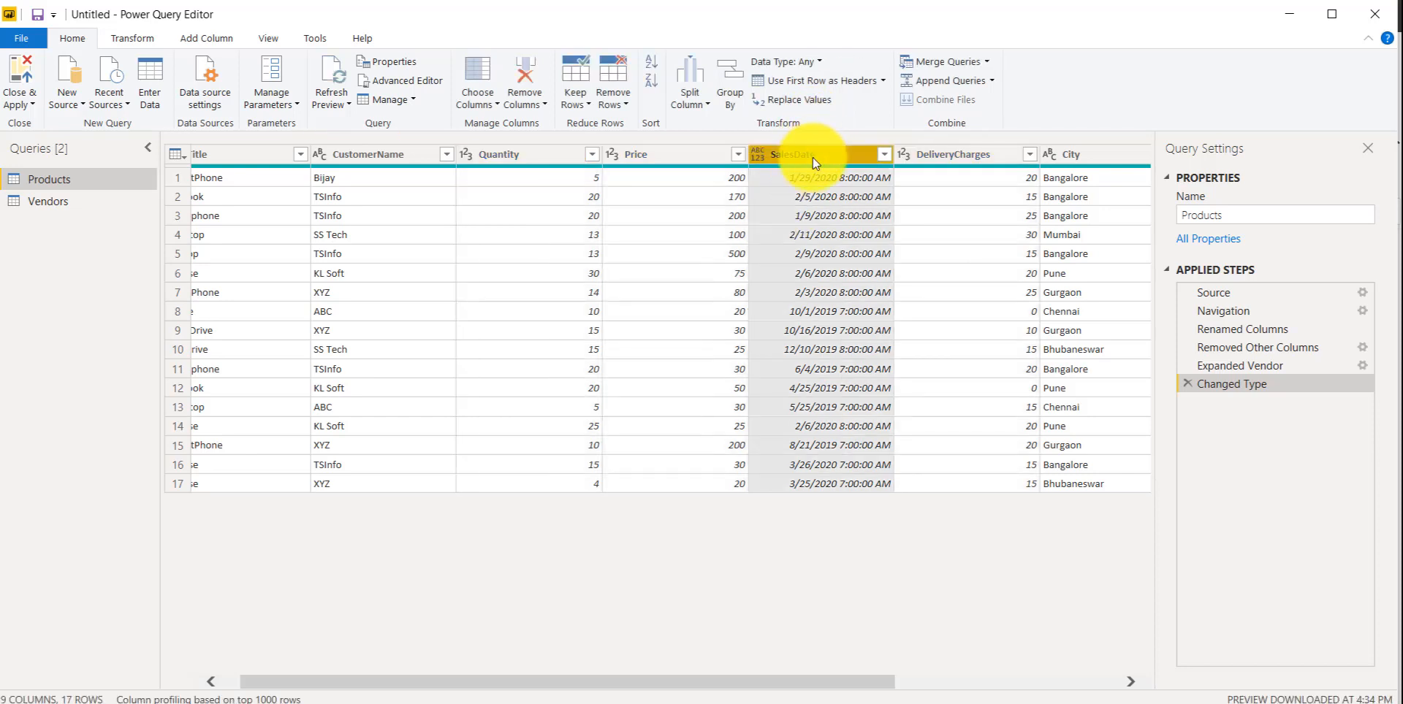
{"action": "left_click", "coordinate": [817, 63]}
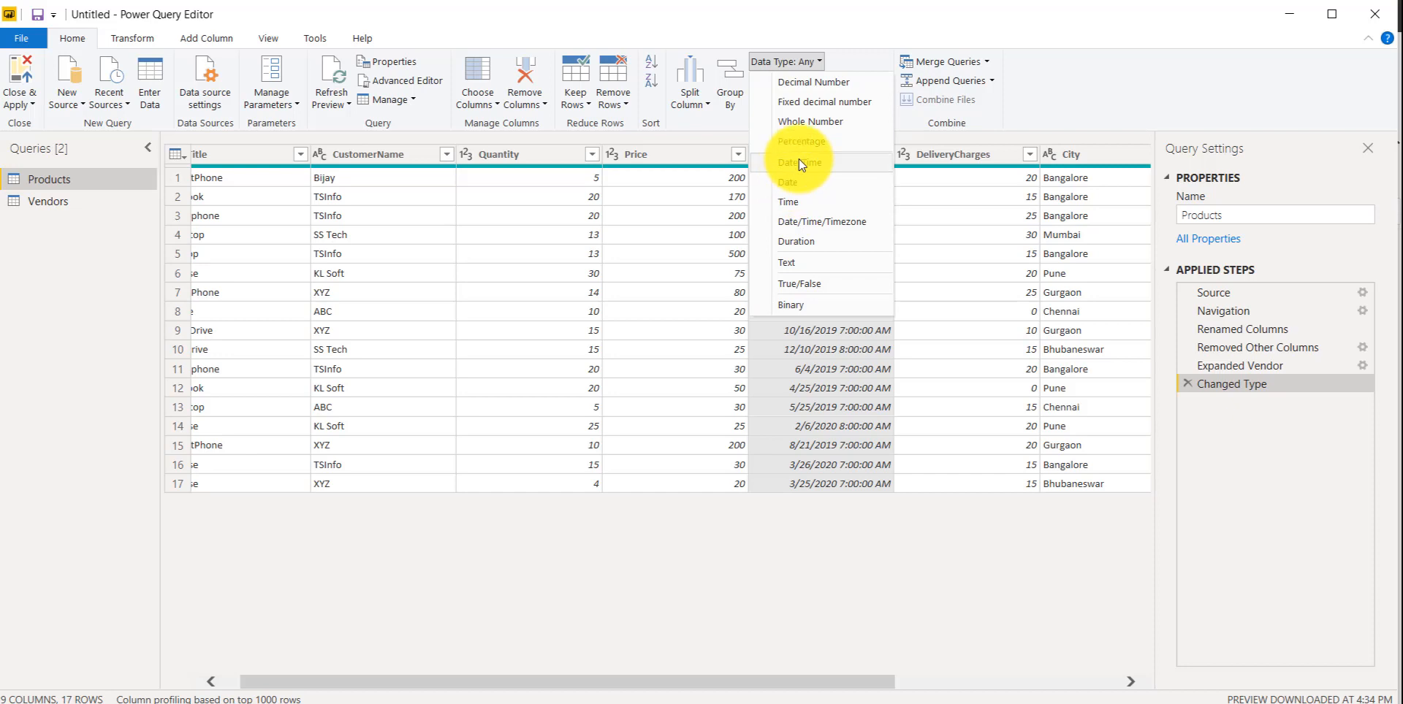
{"action": "left_click", "coordinate": [792, 183]}
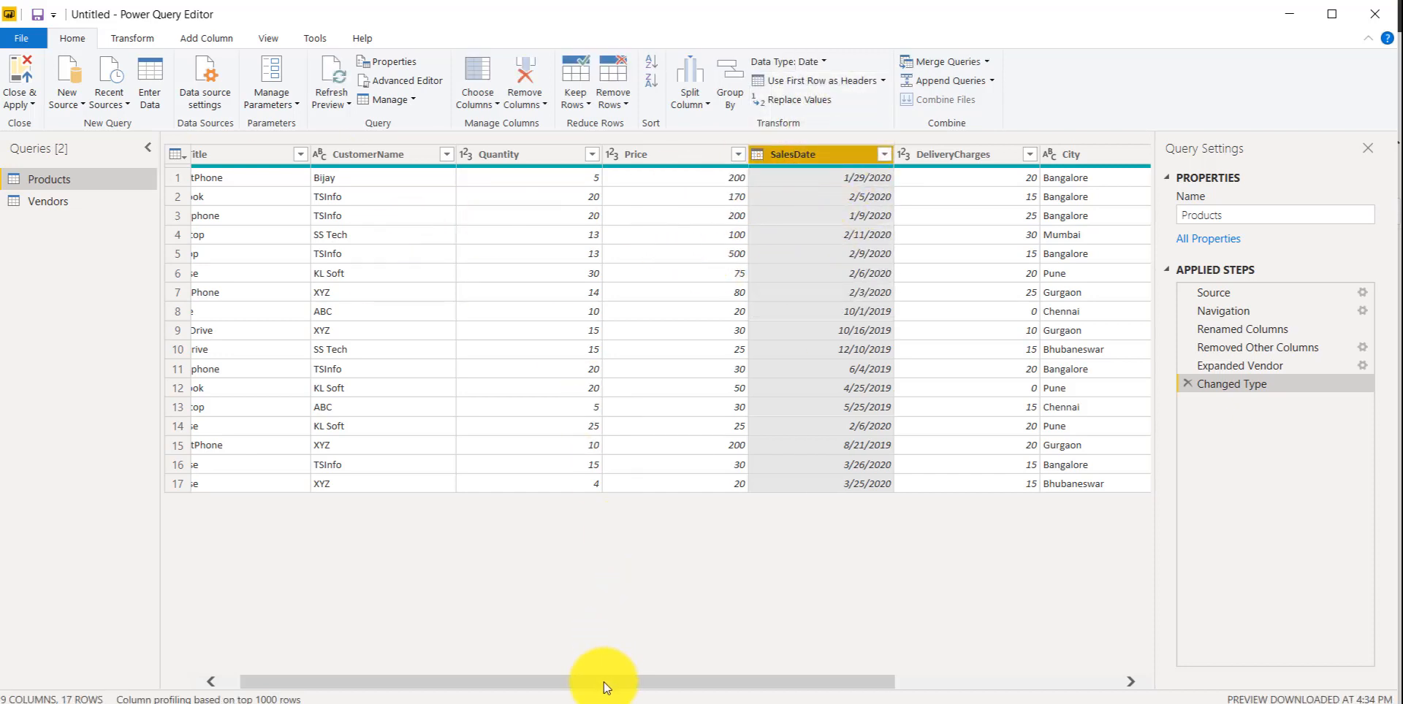
{"action": "left_click_drag", "start_coordinate": [605, 682], "coordinate": [503, 677]}
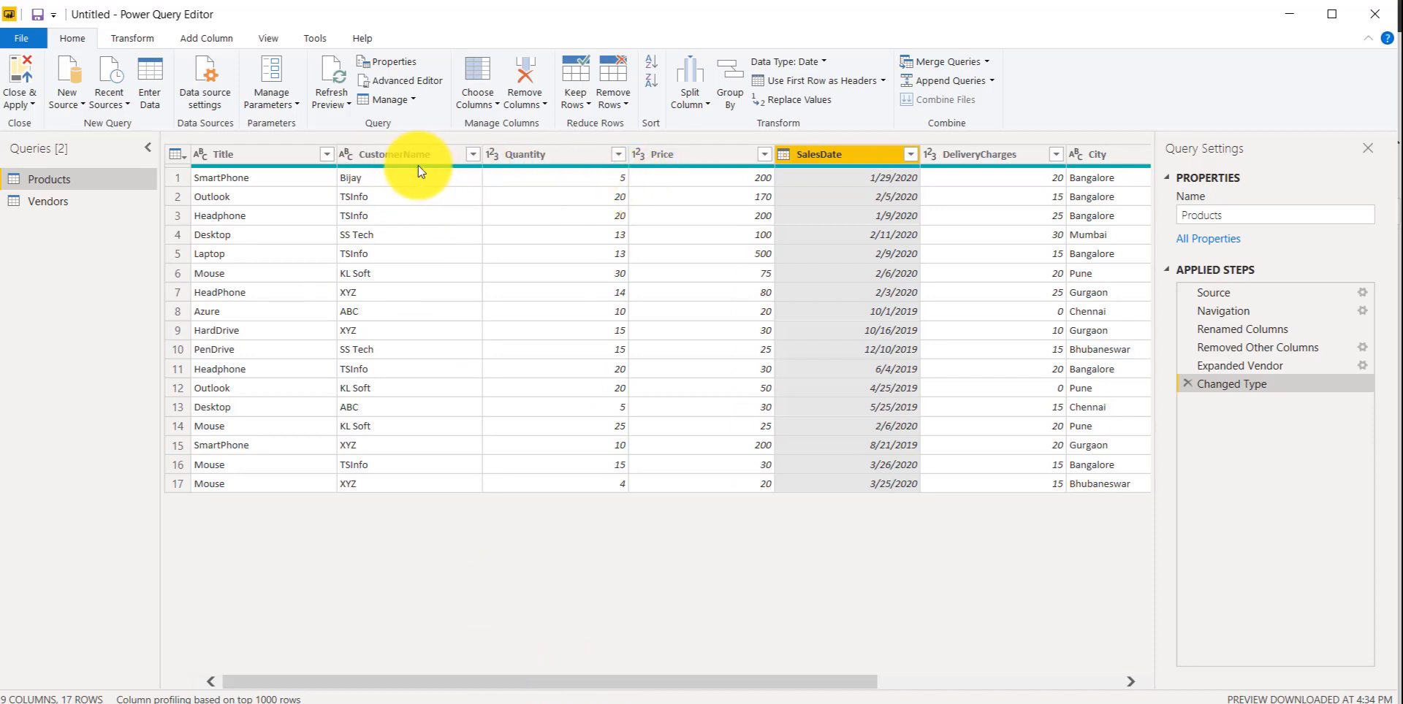
{"action": "left_click", "coordinate": [238, 156]}
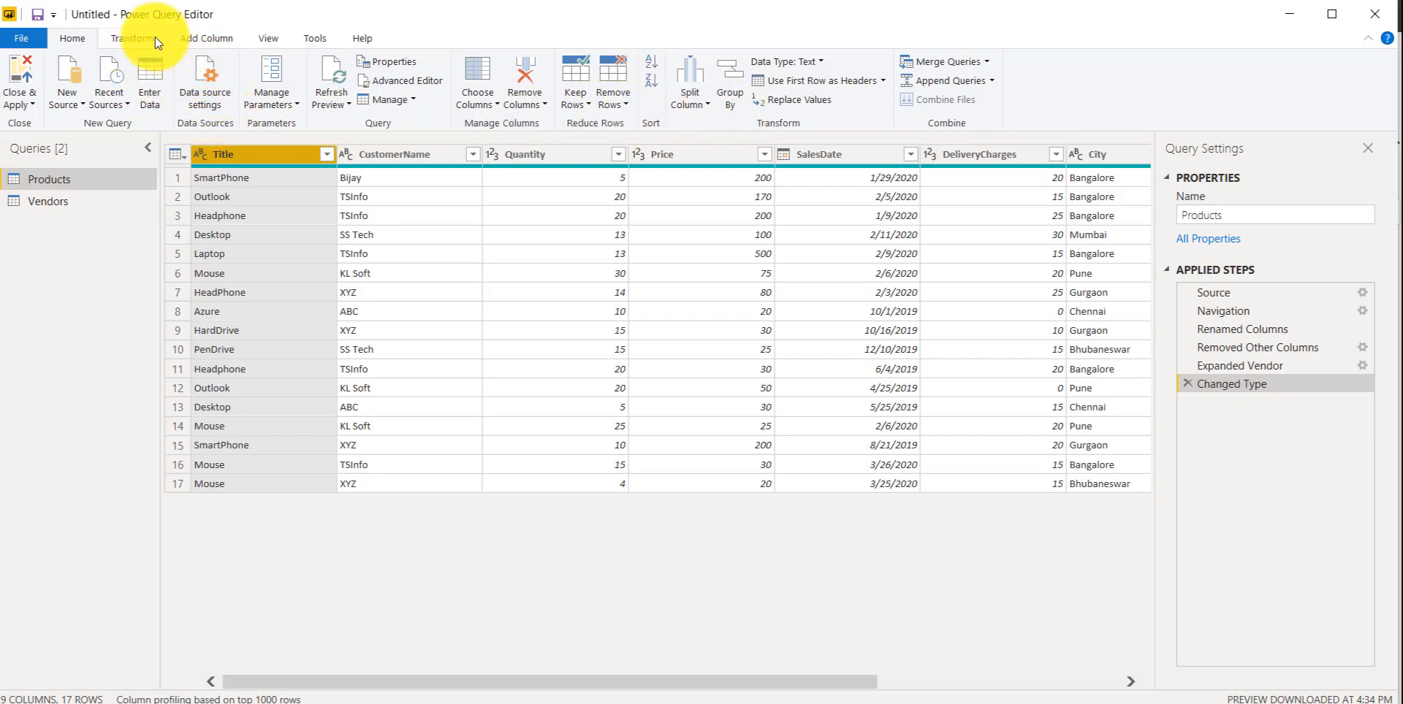
{"action": "left_click", "coordinate": [409, 61]}
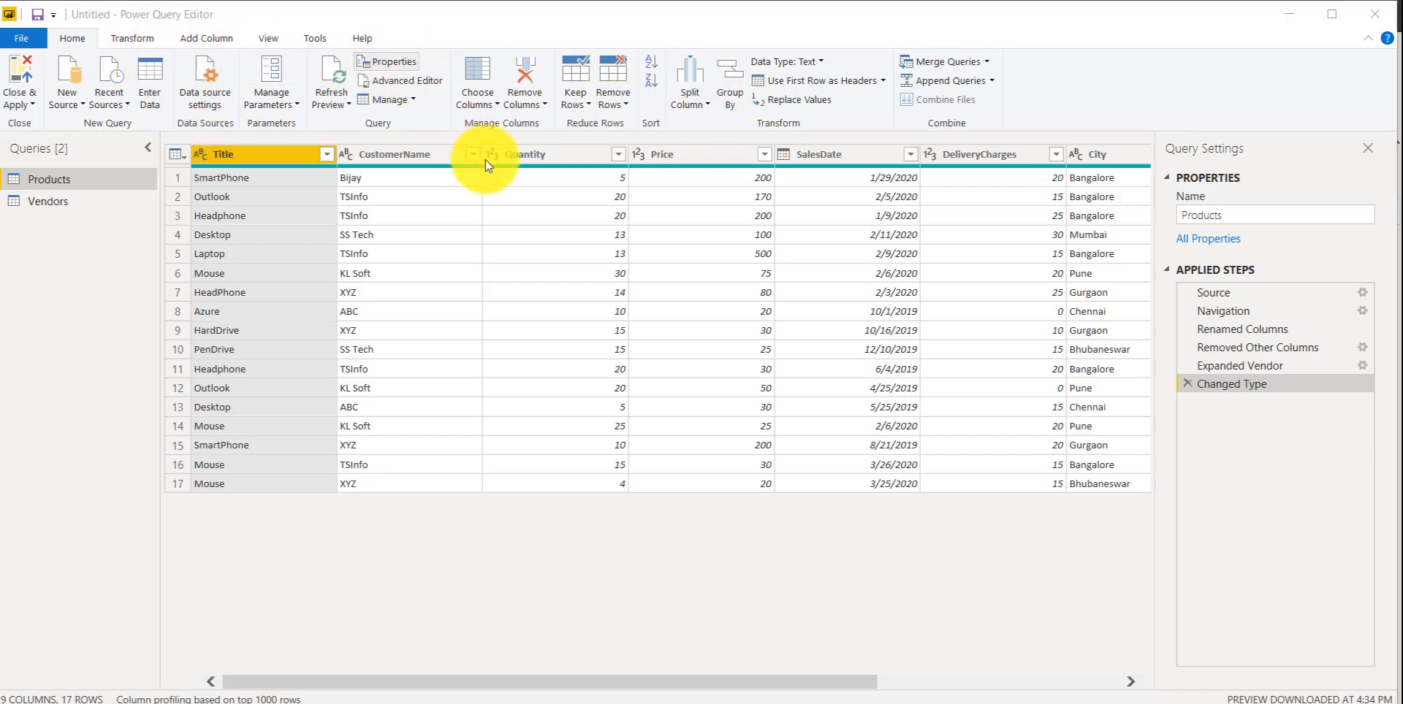
{"action": "left_click_drag", "start_coordinate": [614, 311], "coordinate": [525, 304]}
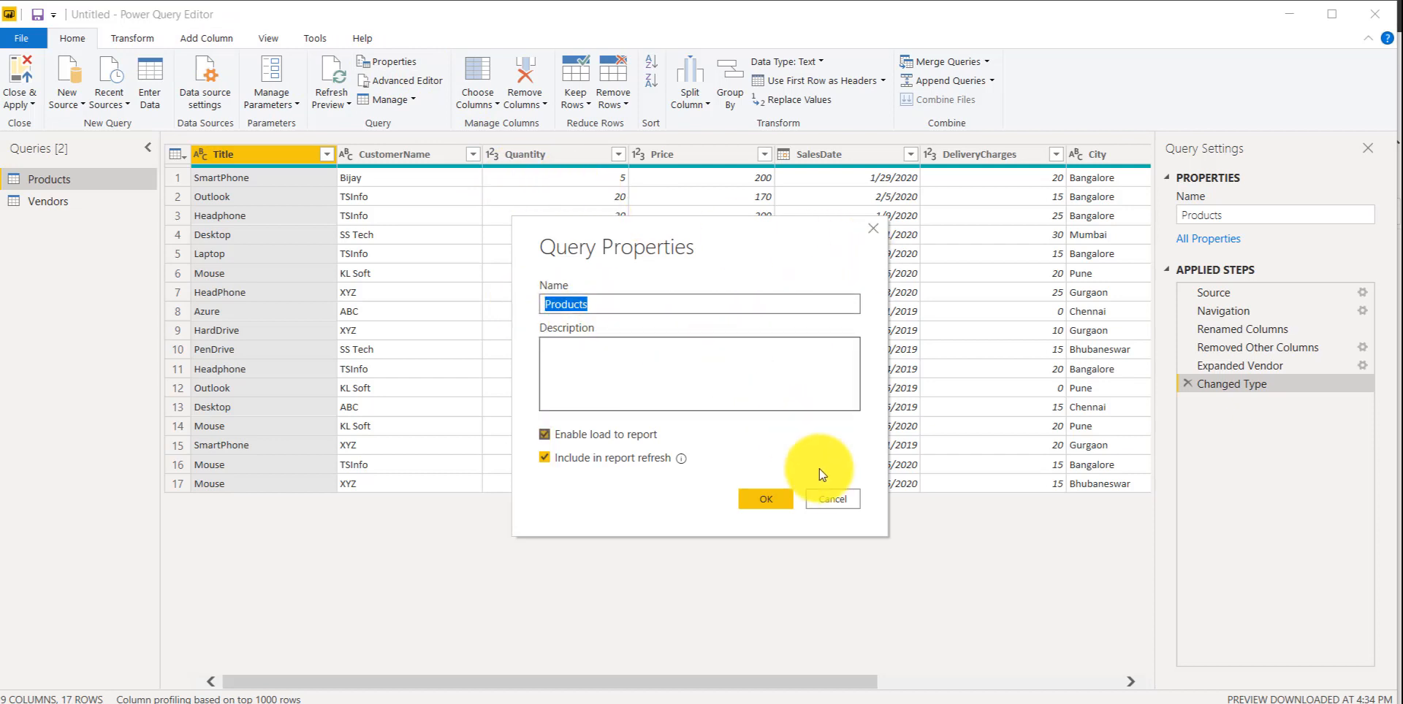
{"action": "left_click", "coordinate": [827, 495]}
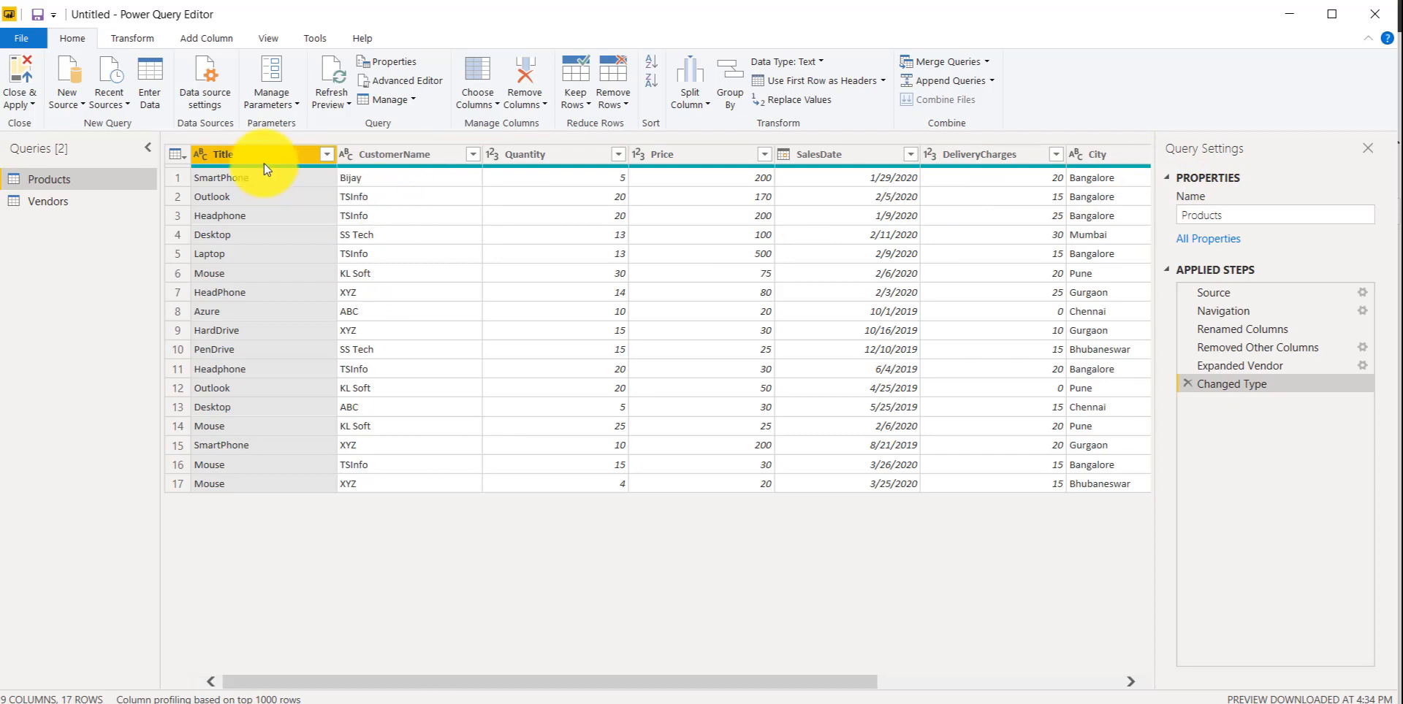
Rename the Title column in the Products query to Product Name
{"action": "left_click", "coordinate": [330, 155]}
{"action": "left_click", "coordinate": [330, 155]}
{"action": "right_click", "coordinate": [302, 154]}
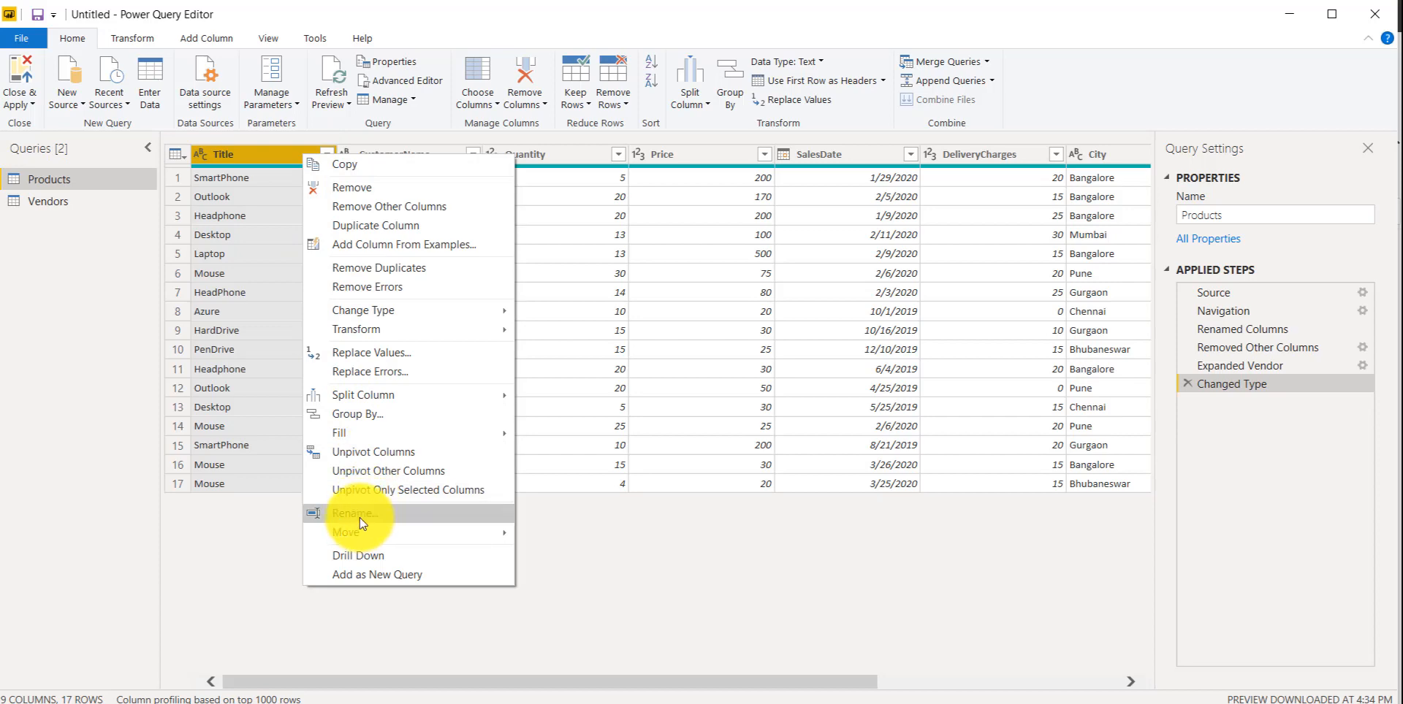
{"action": "left_click", "coordinate": [115, 36]}
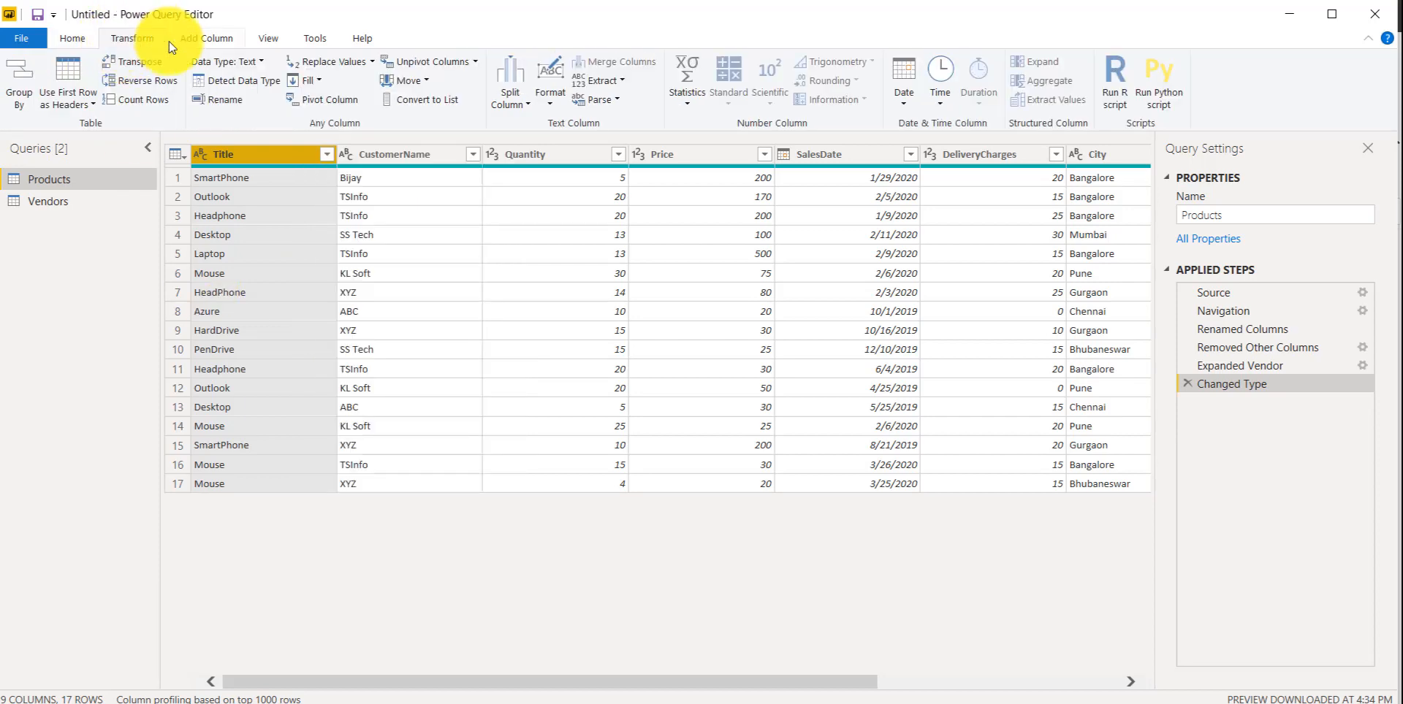
{"action": "left_click", "coordinate": [227, 101]}
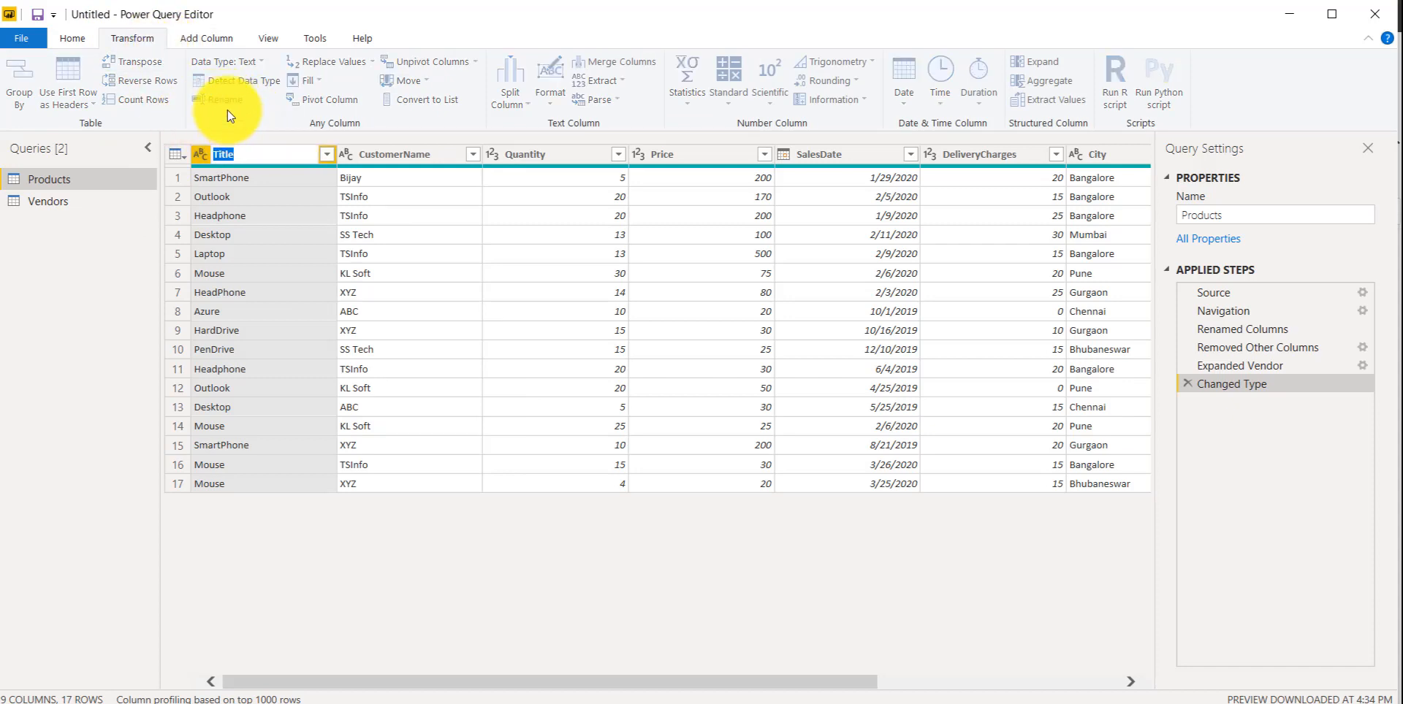
{"action": "type", "text": "Product Name"}
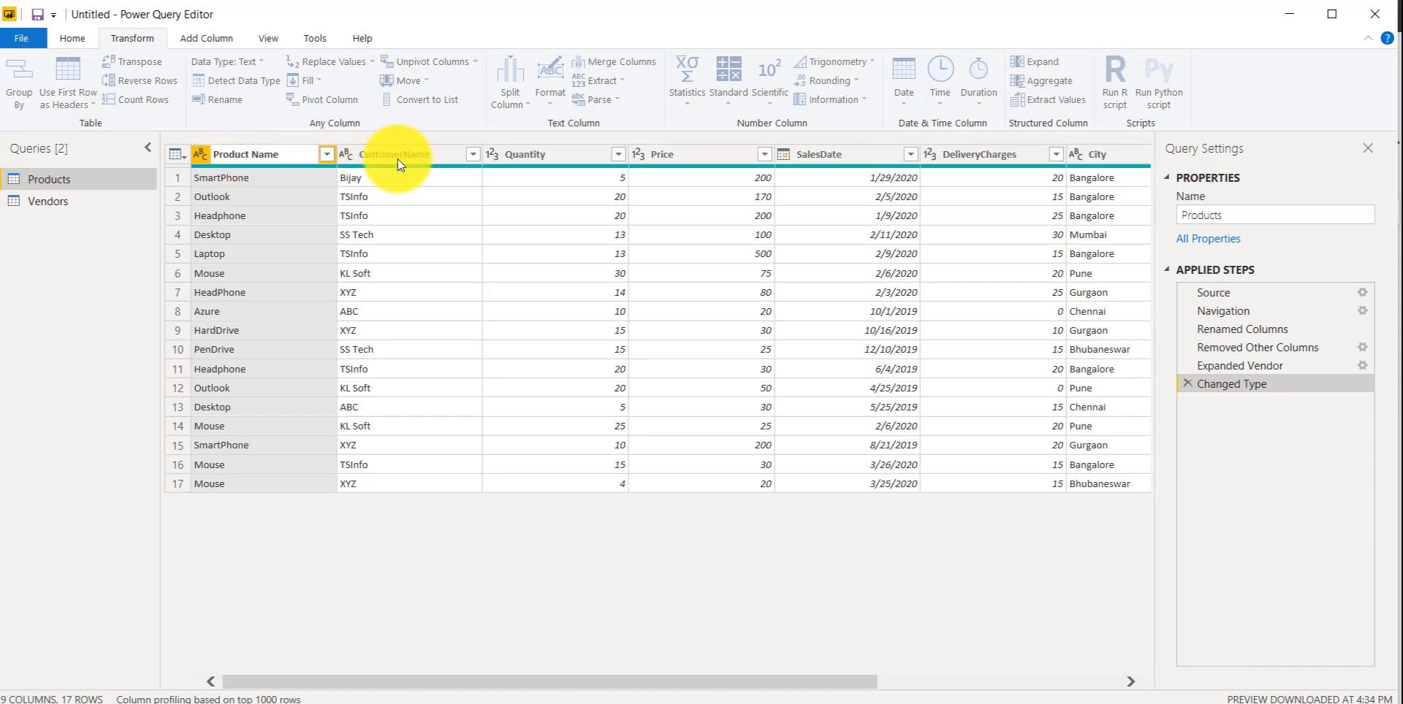
{"action": "key", "text": "Return"}
Rename the CustomerName column to Customer Name and the SalesDate column to Sales Date
{"action": "right_click", "coordinate": [397, 156]}
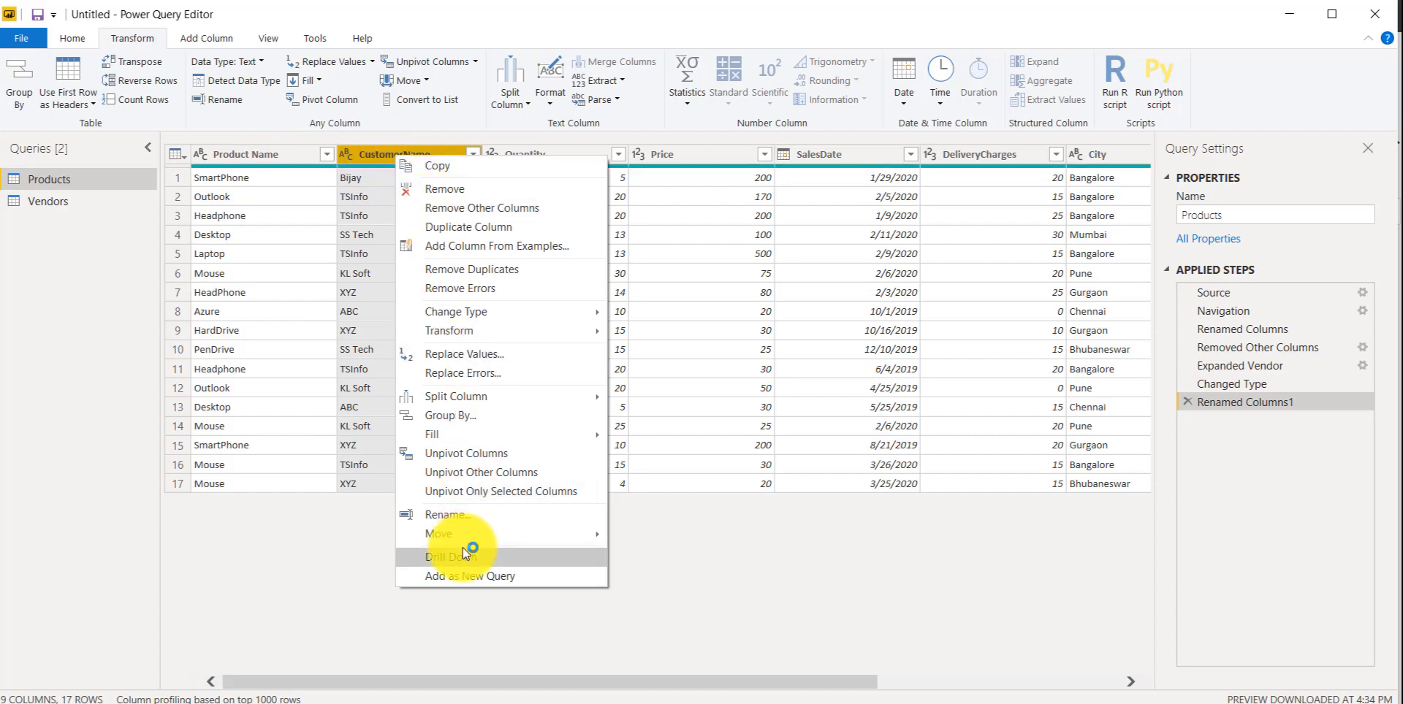
{"action": "left_click", "coordinate": [460, 516]}
{"action": "left_click", "coordinate": [400, 155]}
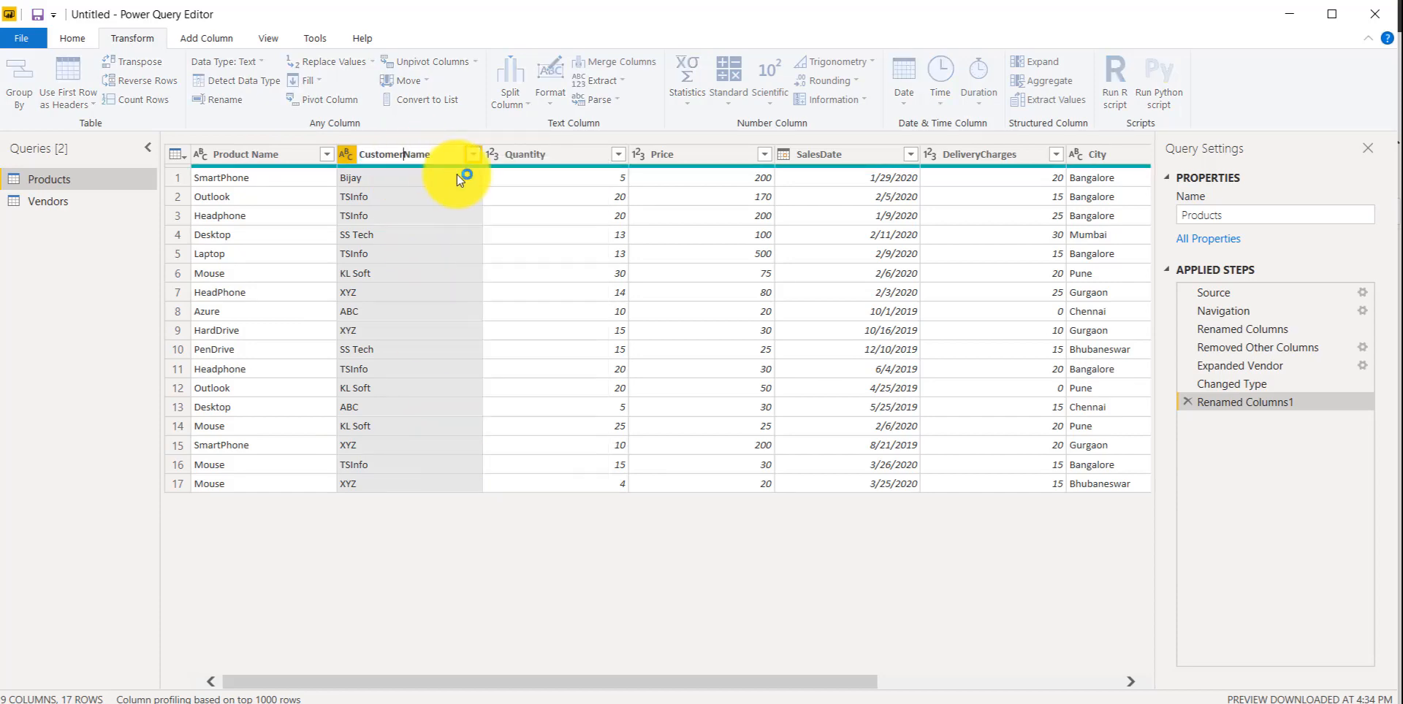
{"action": "right_click", "coordinate": [826, 151]}
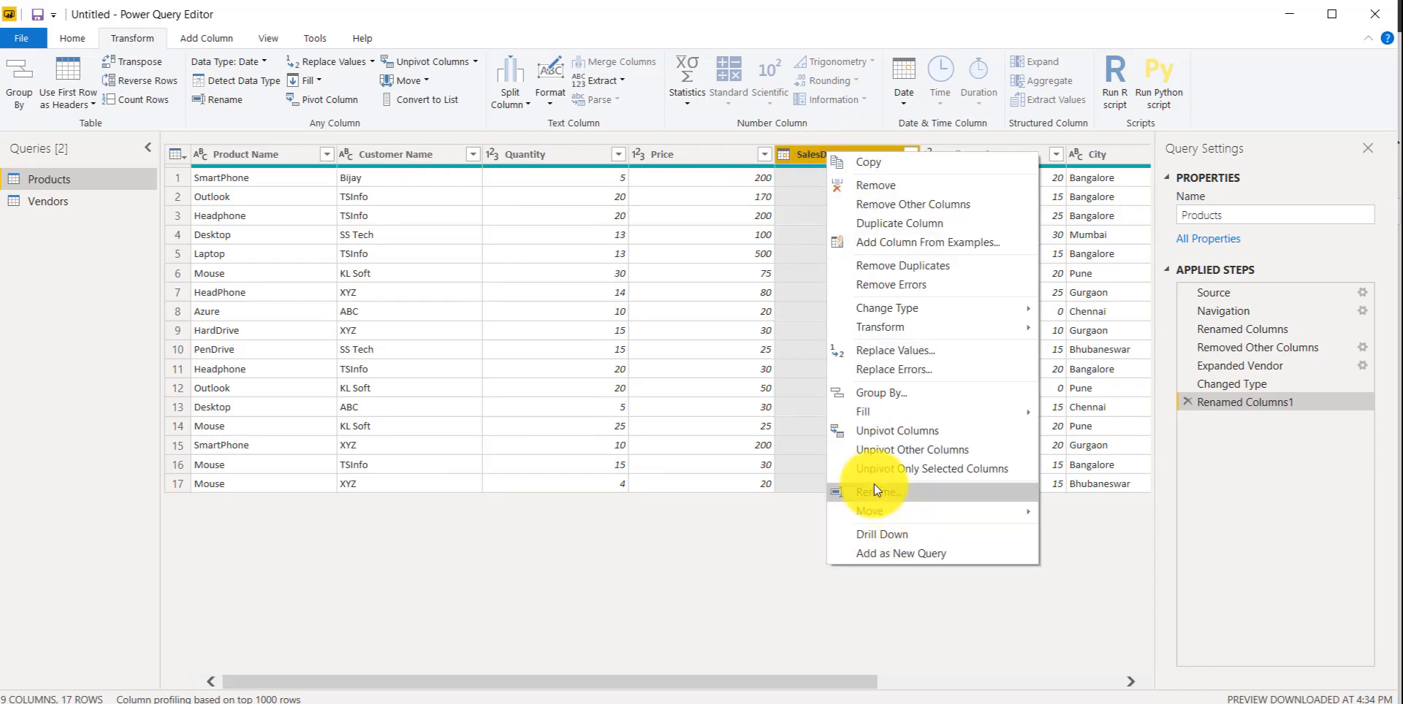
{"action": "left_click", "coordinate": [873, 492]}
{"action": "left_click", "coordinate": [822, 154]}
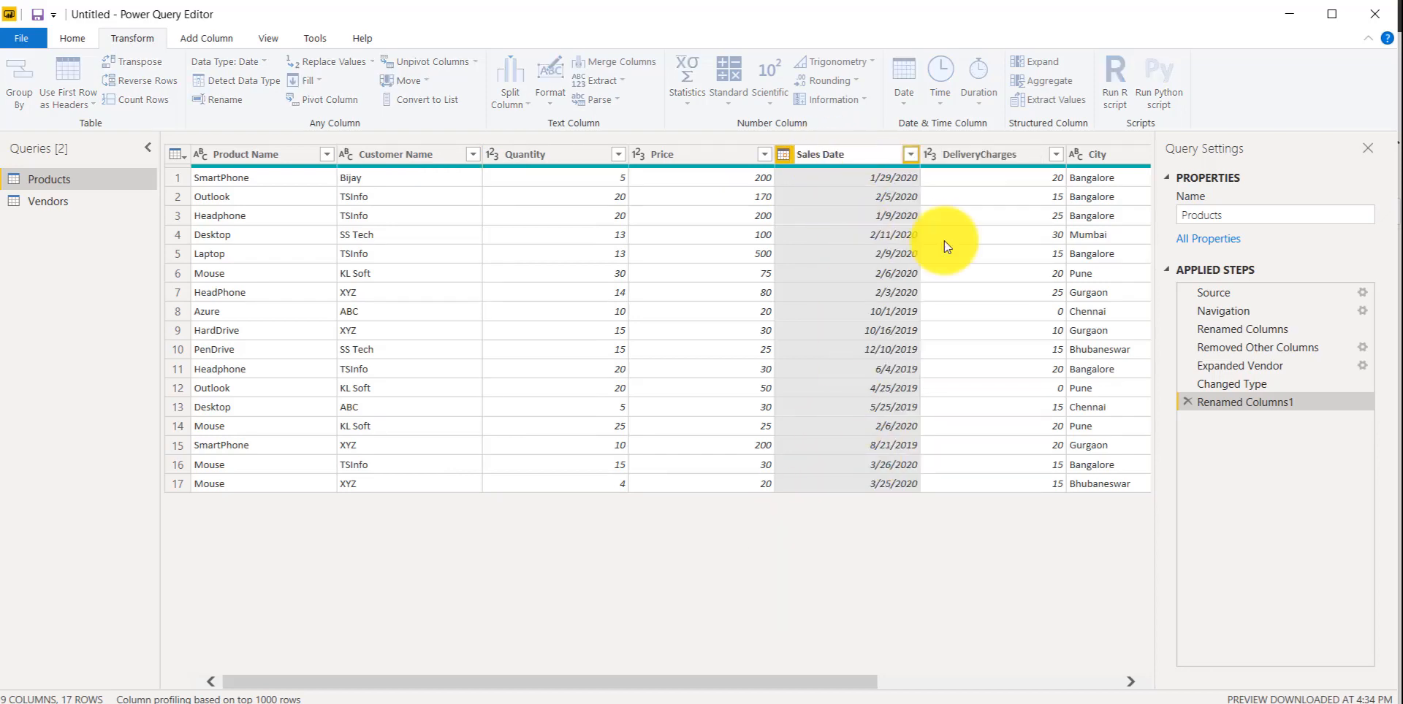
{"action": "key", "text": "Return"}
Rename the DeliveryCharges column in the Products query to Delivery Charges
{"action": "right_click", "coordinate": [985, 155]}
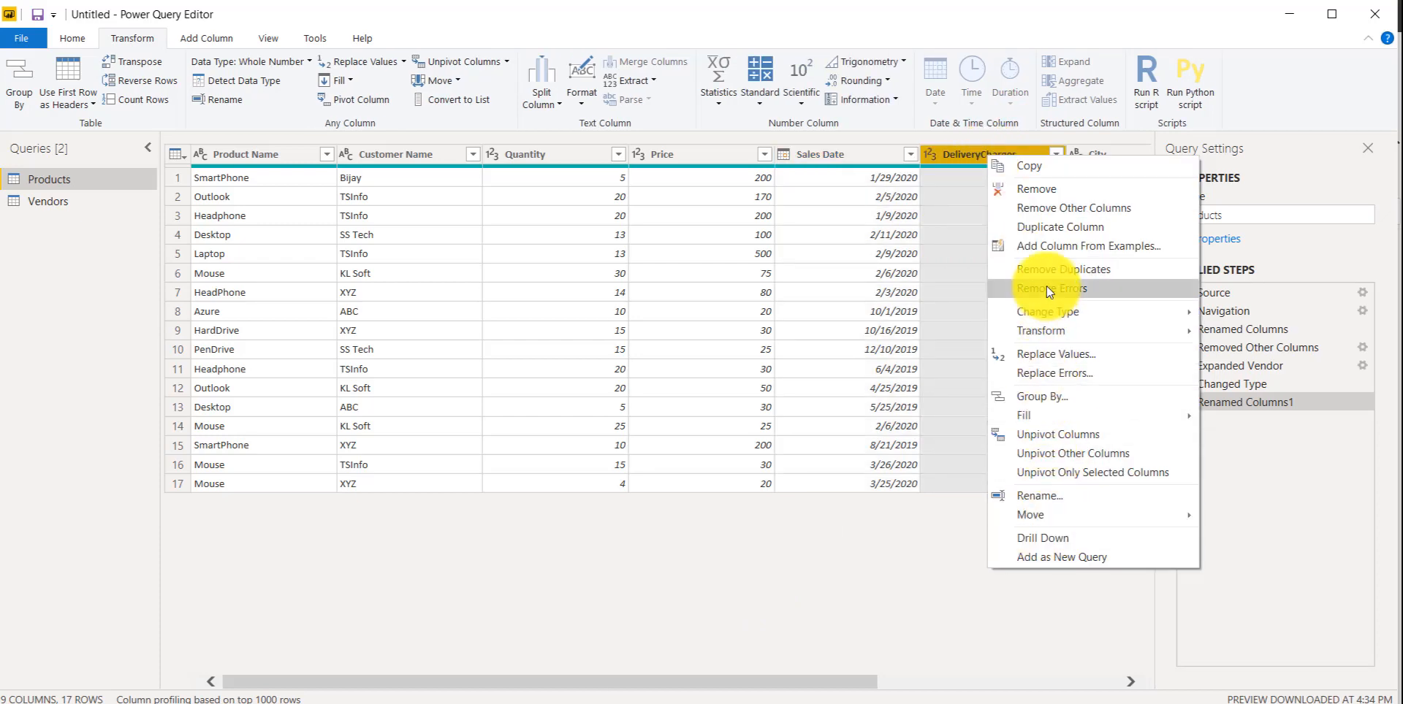
{"action": "left_click", "coordinate": [1045, 493]}
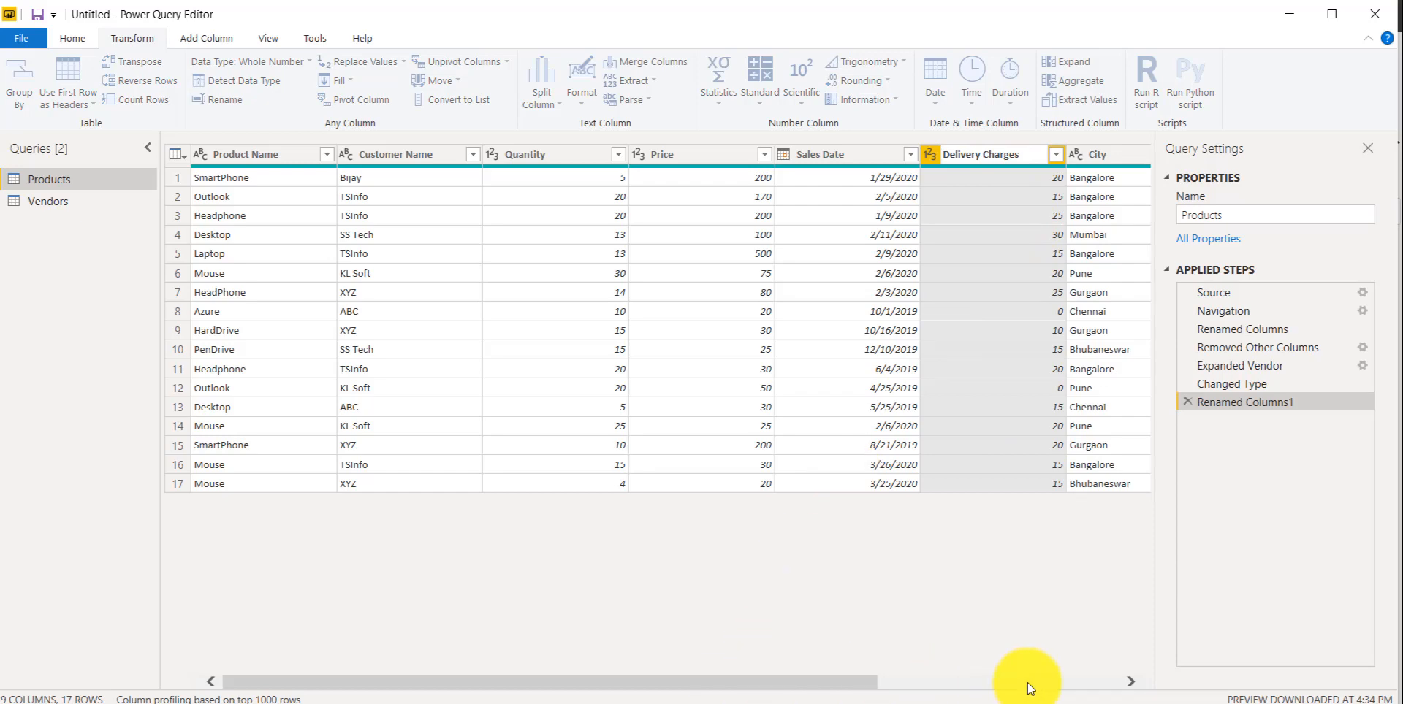
{"action": "key", "text": "Return"}
Rename the Vendor.Title column in the Products query to Vendor Name
{"action": "left_click_drag", "start_coordinate": [864, 681], "coordinate": [1159, 685]}
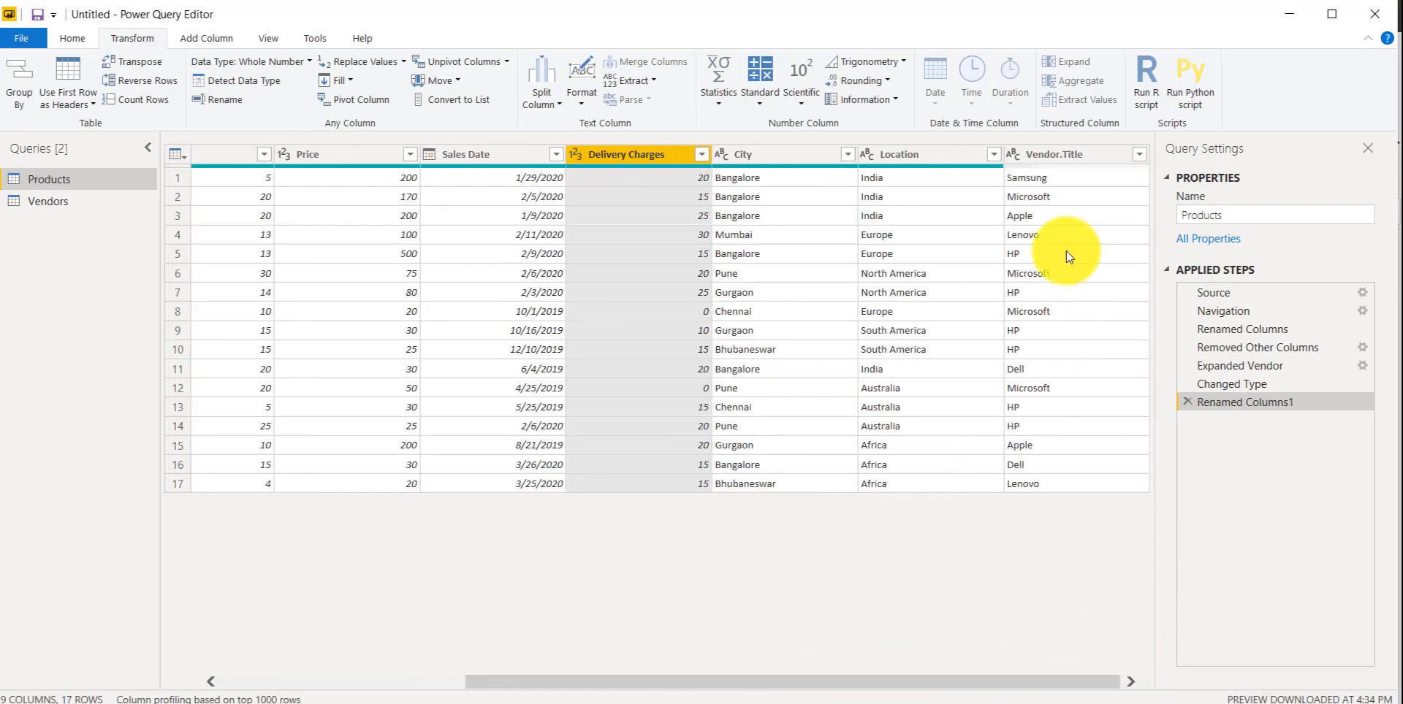
{"action": "left_click", "coordinate": [1052, 152]}
{"action": "right_click", "coordinate": [1059, 154]}
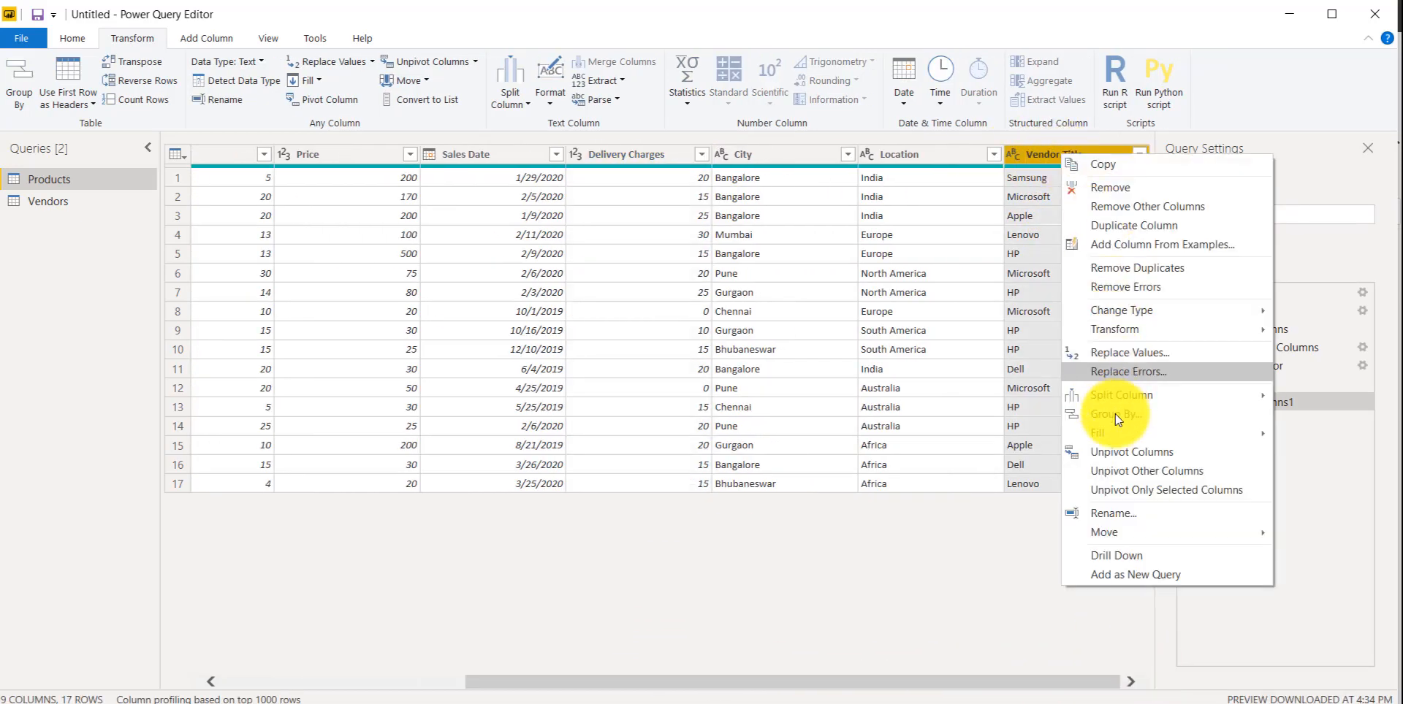
{"action": "left_click", "coordinate": [1110, 515]}
{"action": "left_click", "coordinate": [1092, 153]}
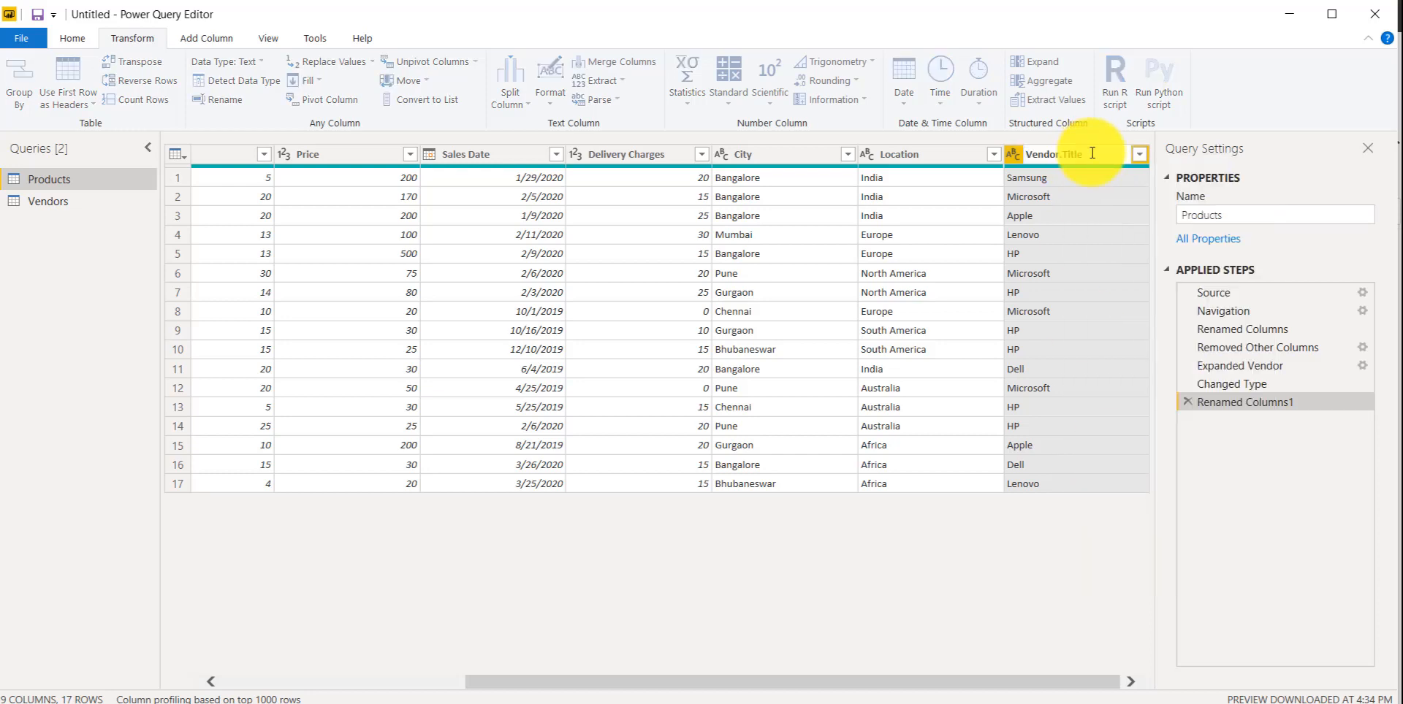
{"action": "key", "text": "BackSpace"}
{"action": "key", "text": "BackSpace"}
{"action": "type", "text": "Nam"}
{"action": "key", "text": "Return"}
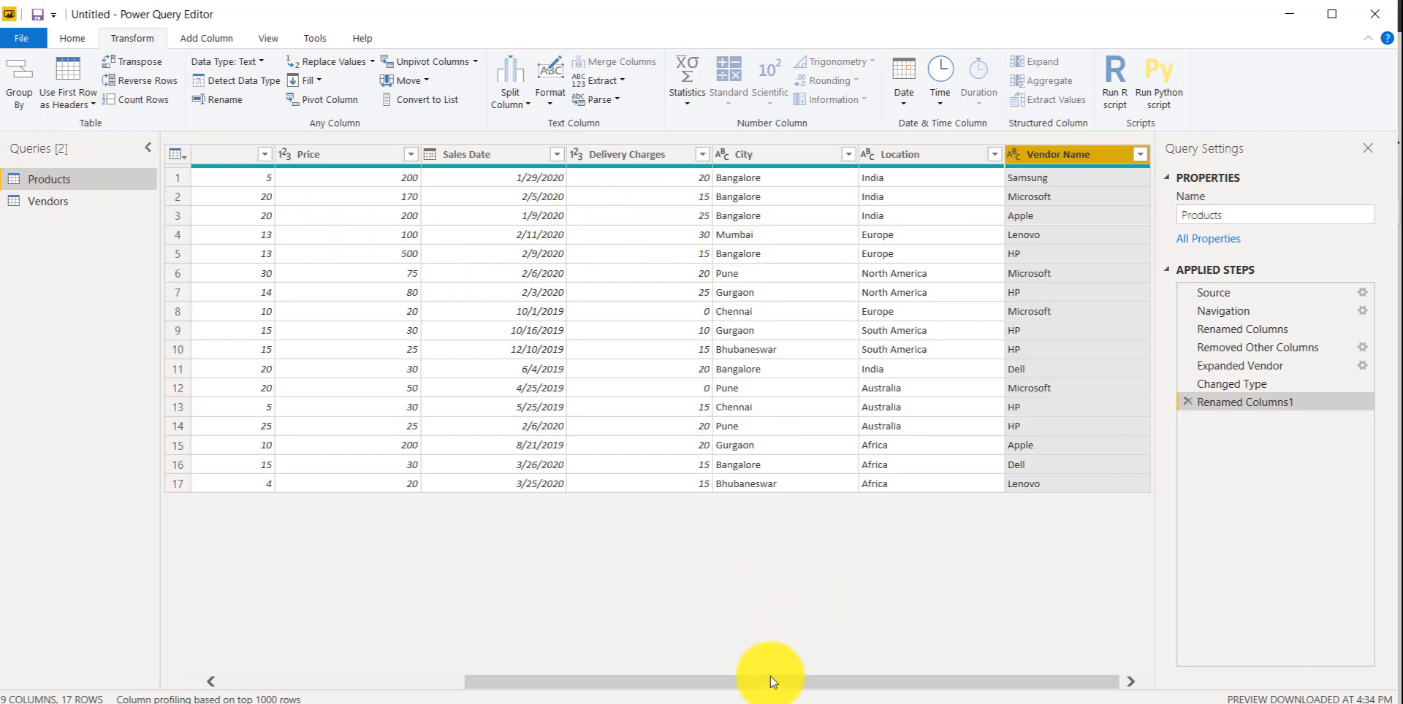
Apply the query changes to the data model and close the Power Query Editor
{"action": "left_click_drag", "start_coordinate": [770, 678], "coordinate": [466, 677]}
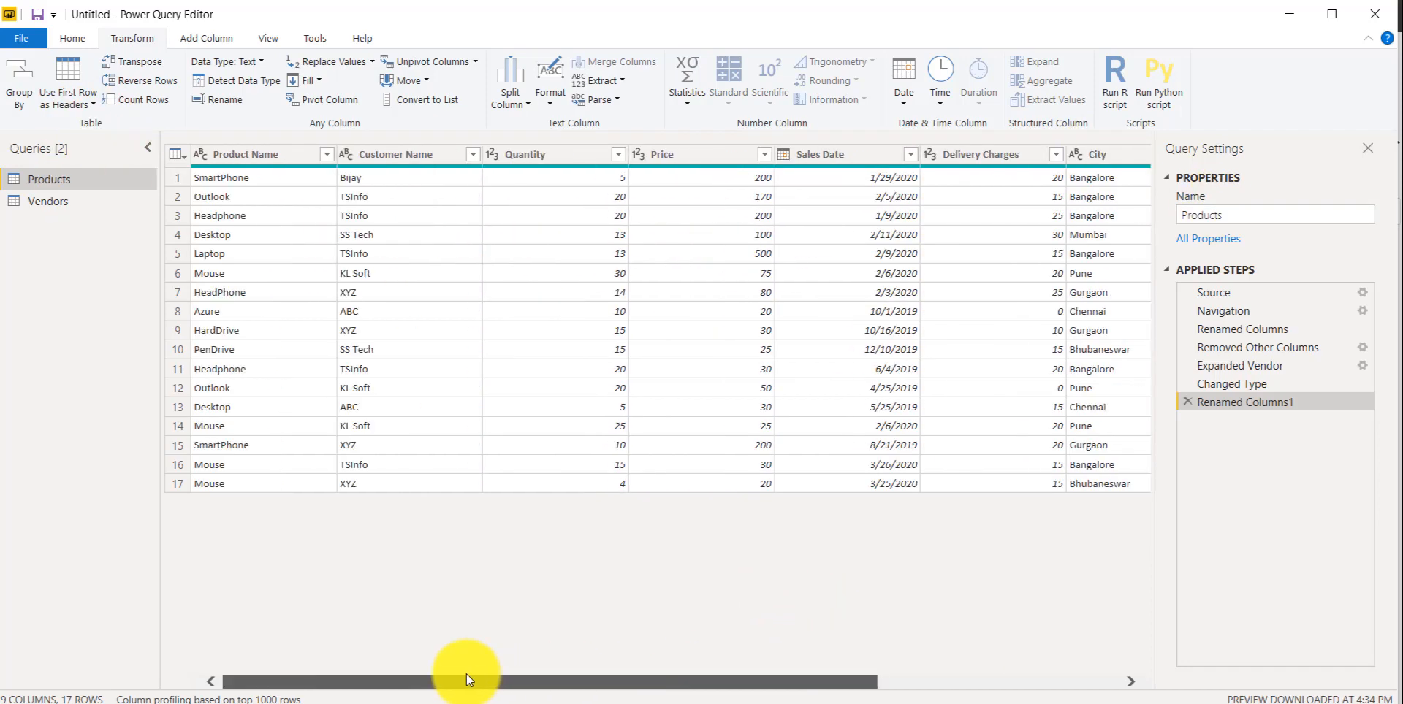
{"action": "left_click", "coordinate": [67, 41]}
{"action": "left_click", "coordinate": [32, 103]}
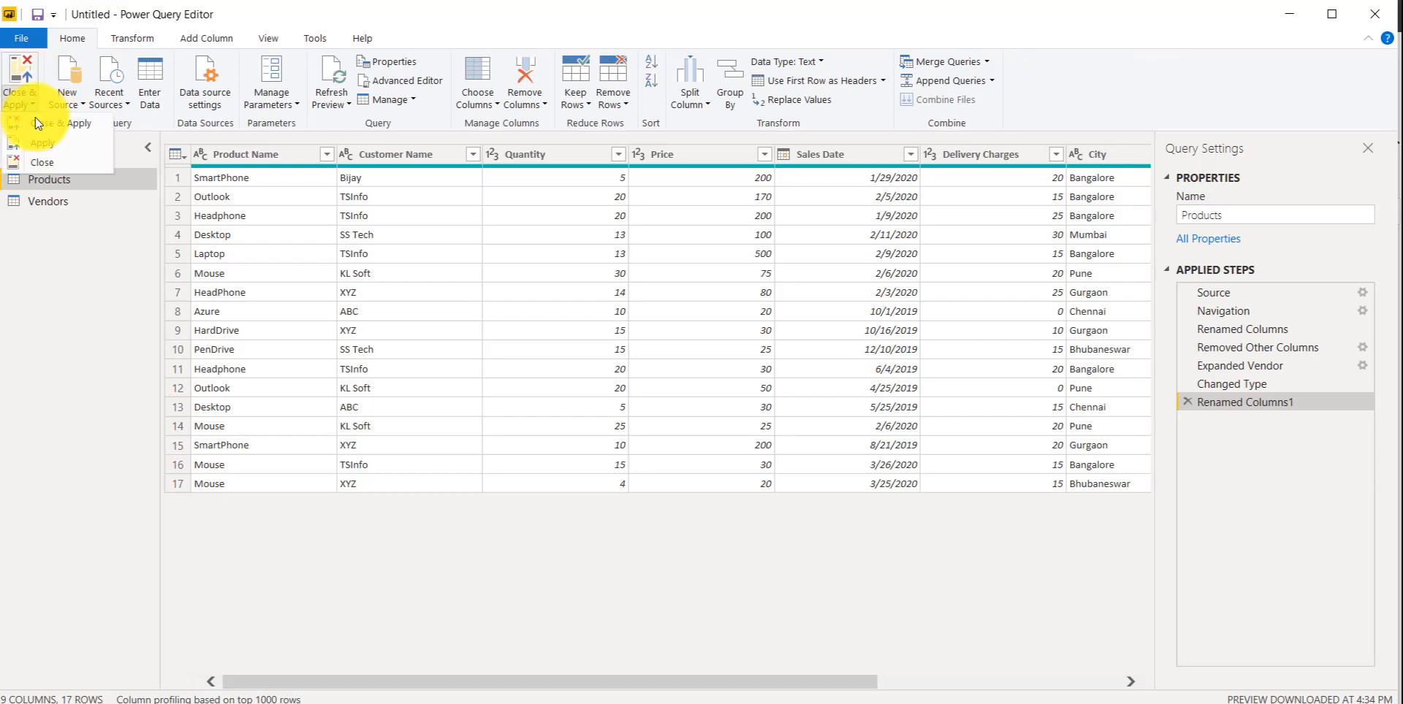
{"action": "left_click", "coordinate": [37, 121]}
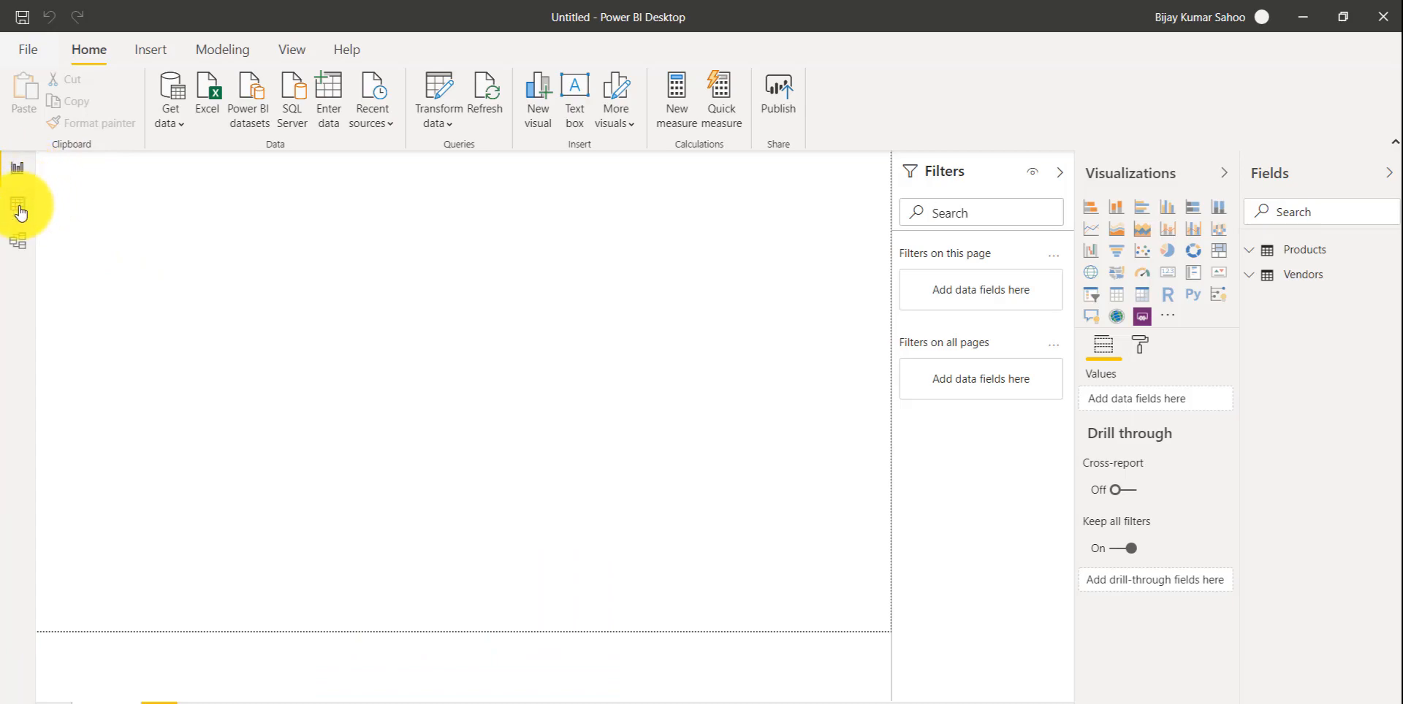
Check the loaded Products table in Data view and return to Report view
{"action": "left_click", "coordinate": [16, 206]}
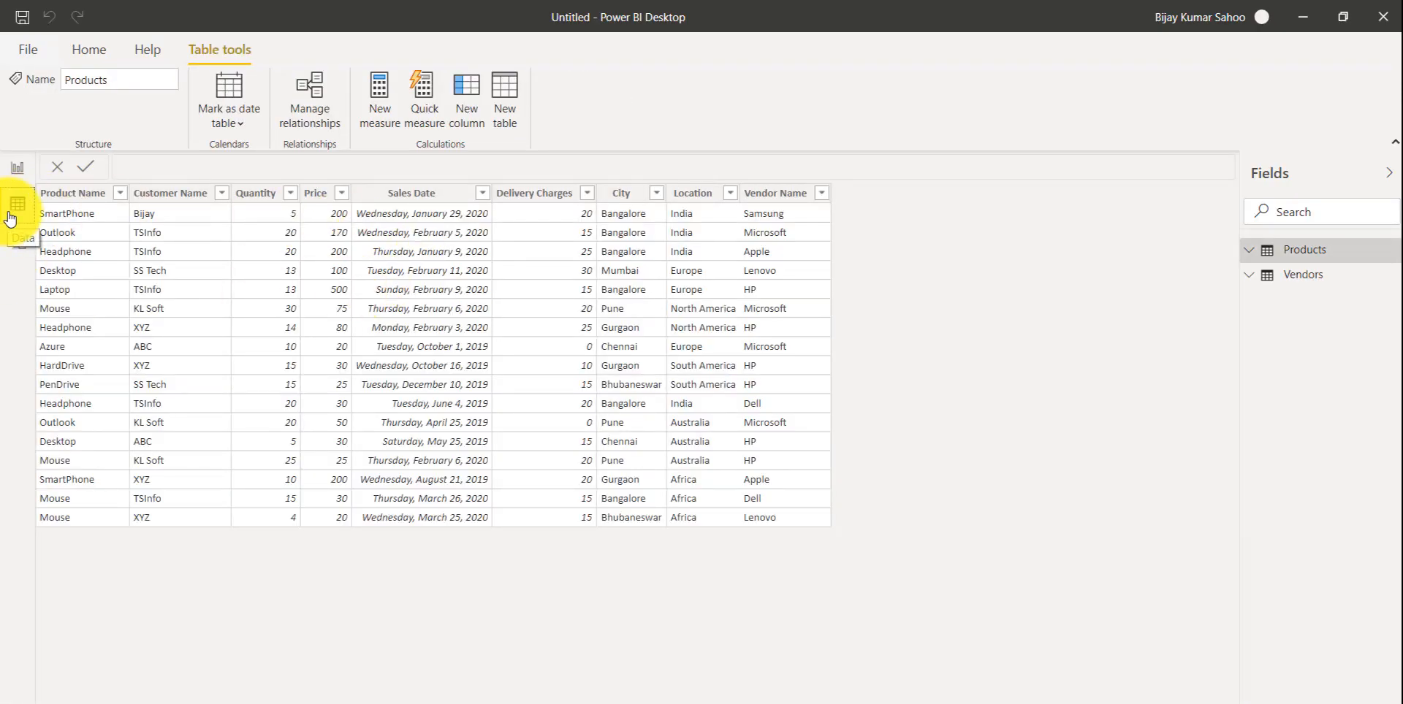
{"action": "left_click", "coordinate": [17, 175]}
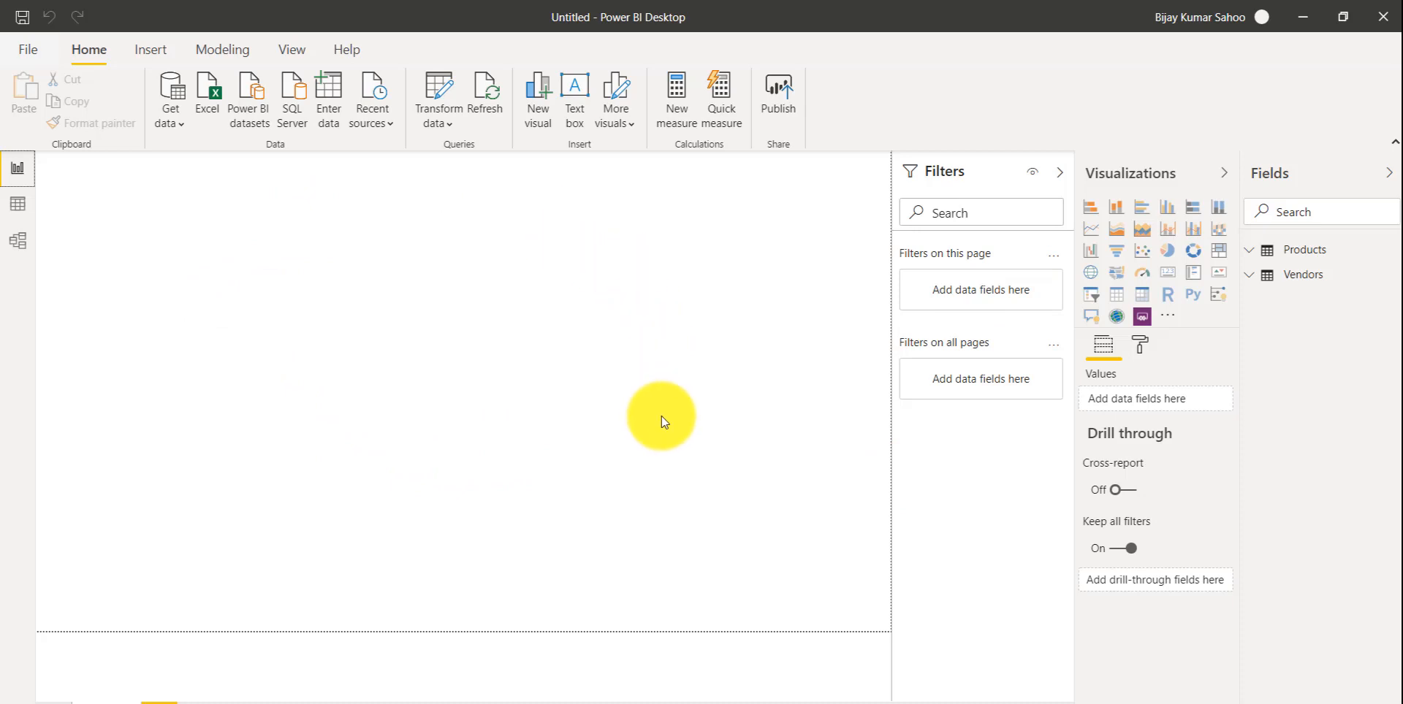
Restore the Power BI Desktop window, minimize the browser behind it and resize the window so the page tabs show
{"action": "left_click", "coordinate": [1334, 17]}
{"action": "left_click_drag", "start_coordinate": [638, 22], "coordinate": [643, 20]}
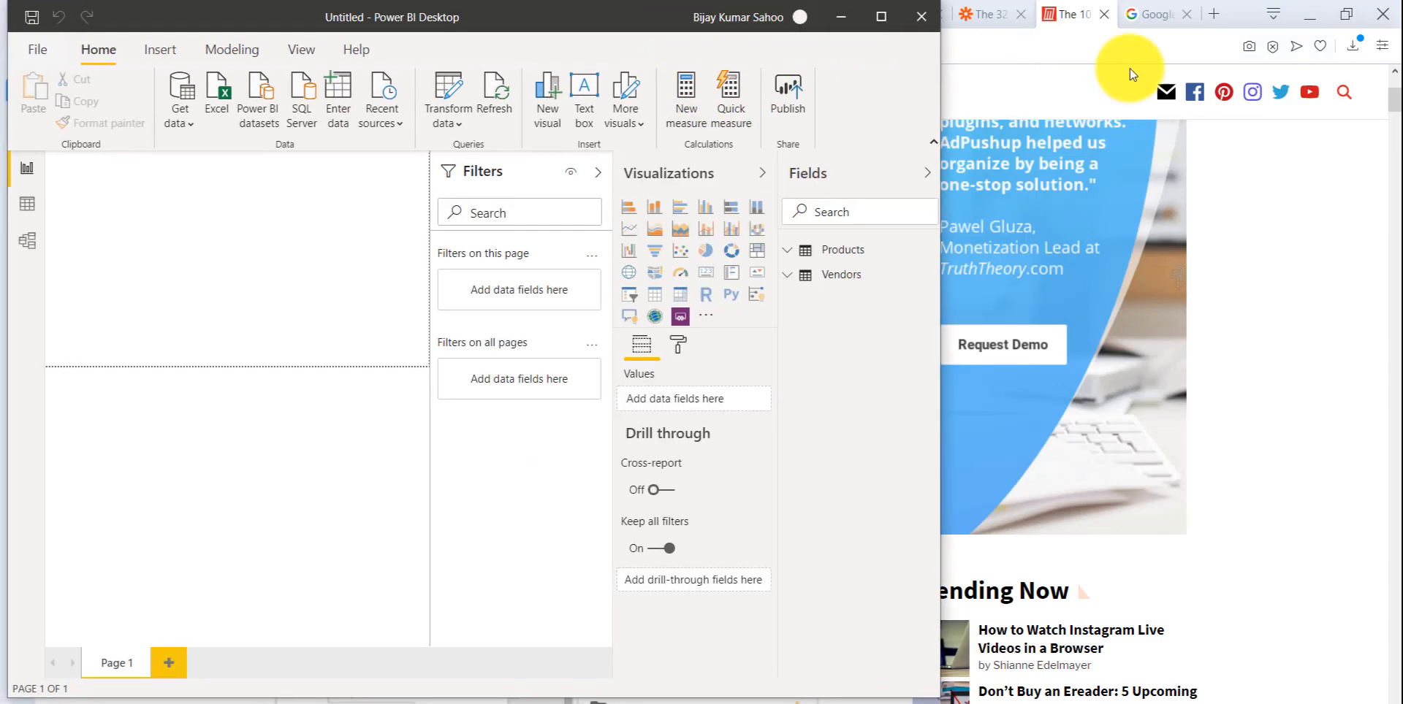
{"action": "left_click", "coordinate": [1281, 22]}
{"action": "left_click", "coordinate": [1308, 16]}
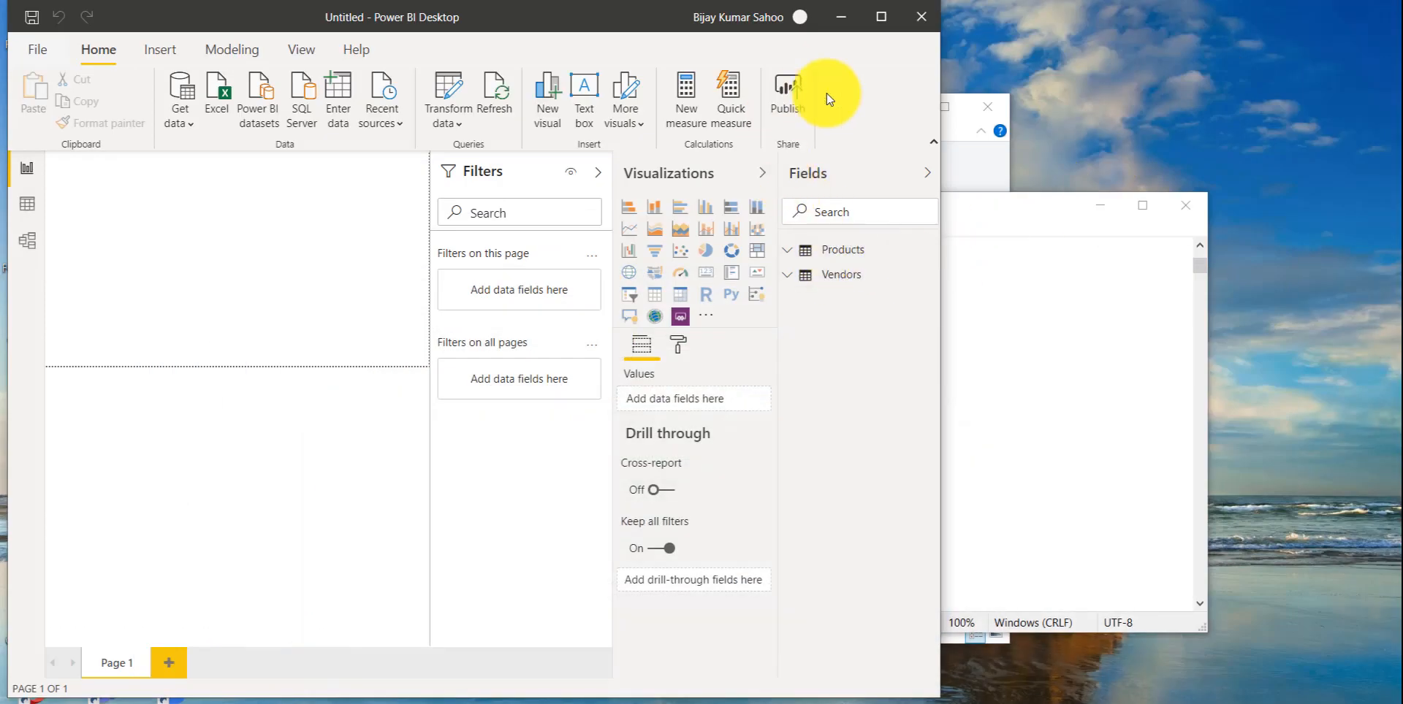
{"action": "left_click_drag", "start_coordinate": [945, 78], "coordinate": [1398, 144]}
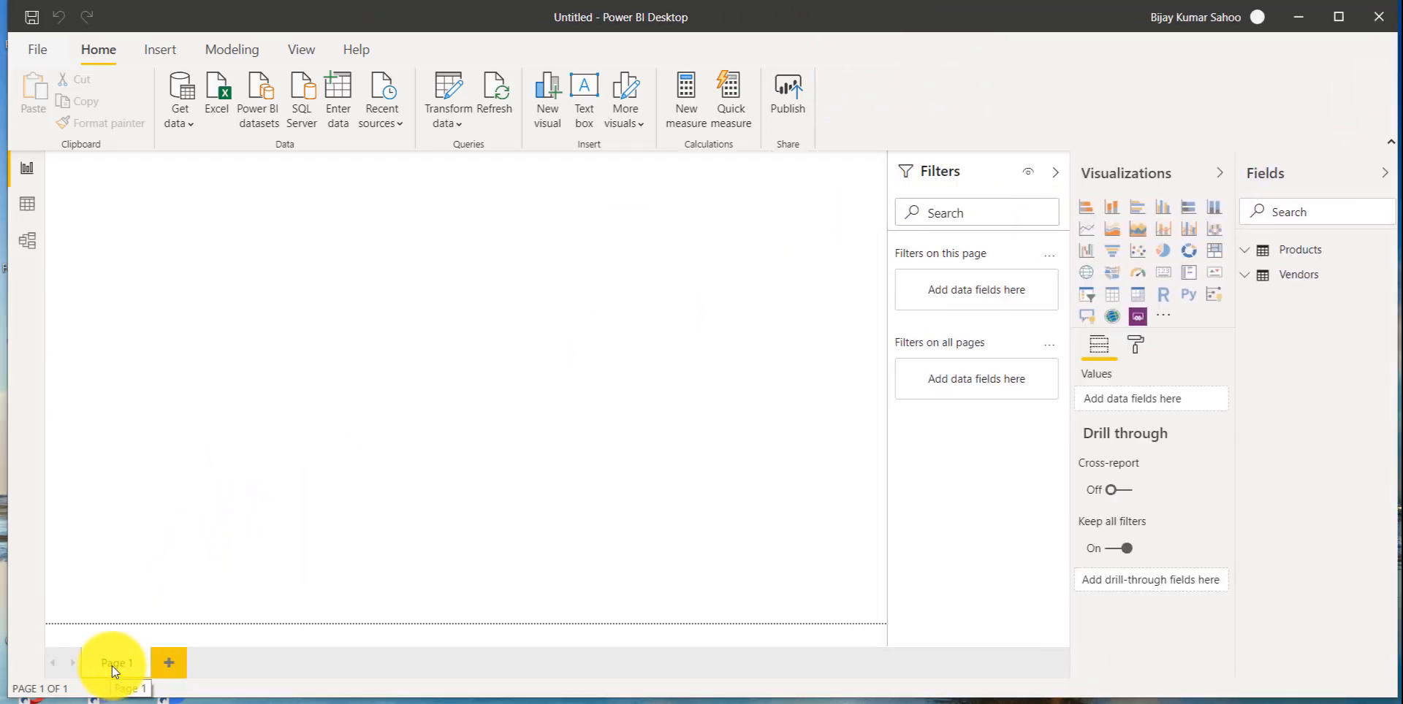
{"action": "left_click_drag", "start_coordinate": [260, 692], "coordinate": [259, 702]}
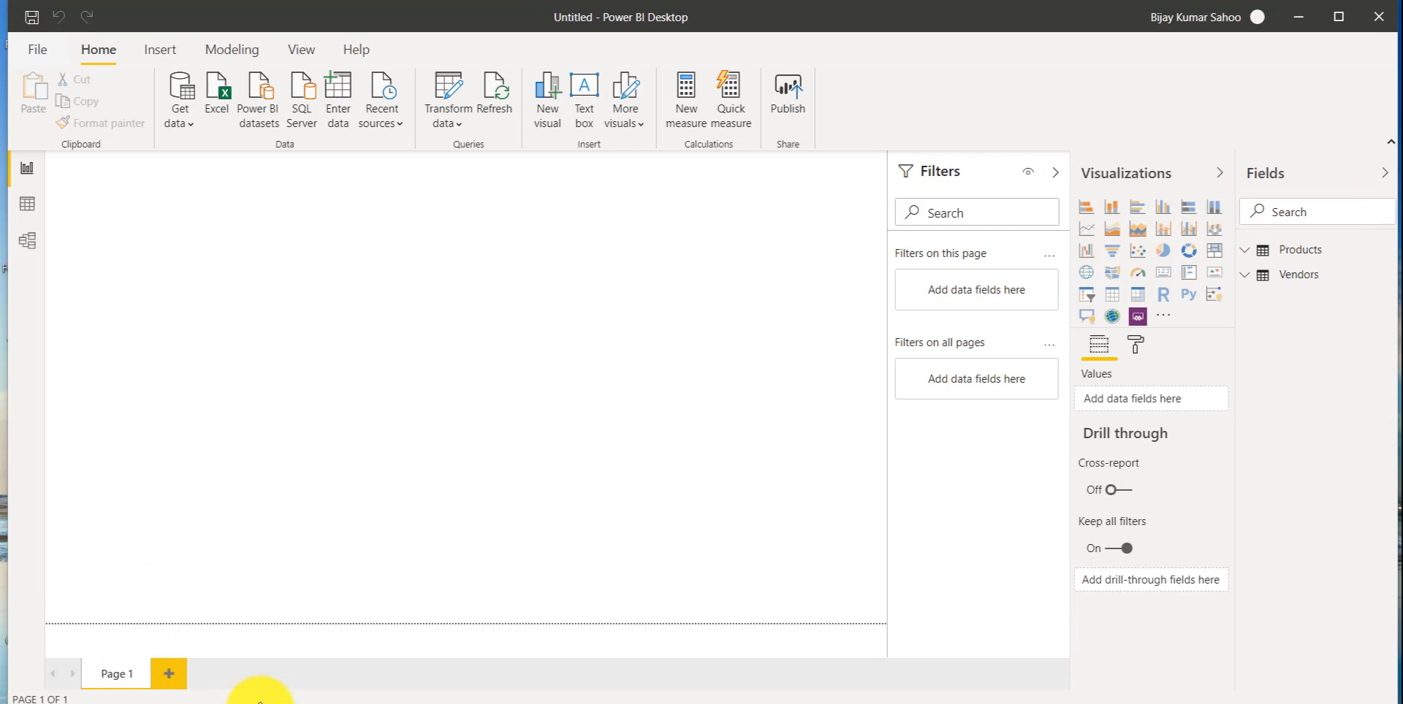
Rename the report page Page 1 to Product Sales Report
{"action": "right_click", "coordinate": [116, 672]}
{"action": "left_click", "coordinate": [169, 659]}
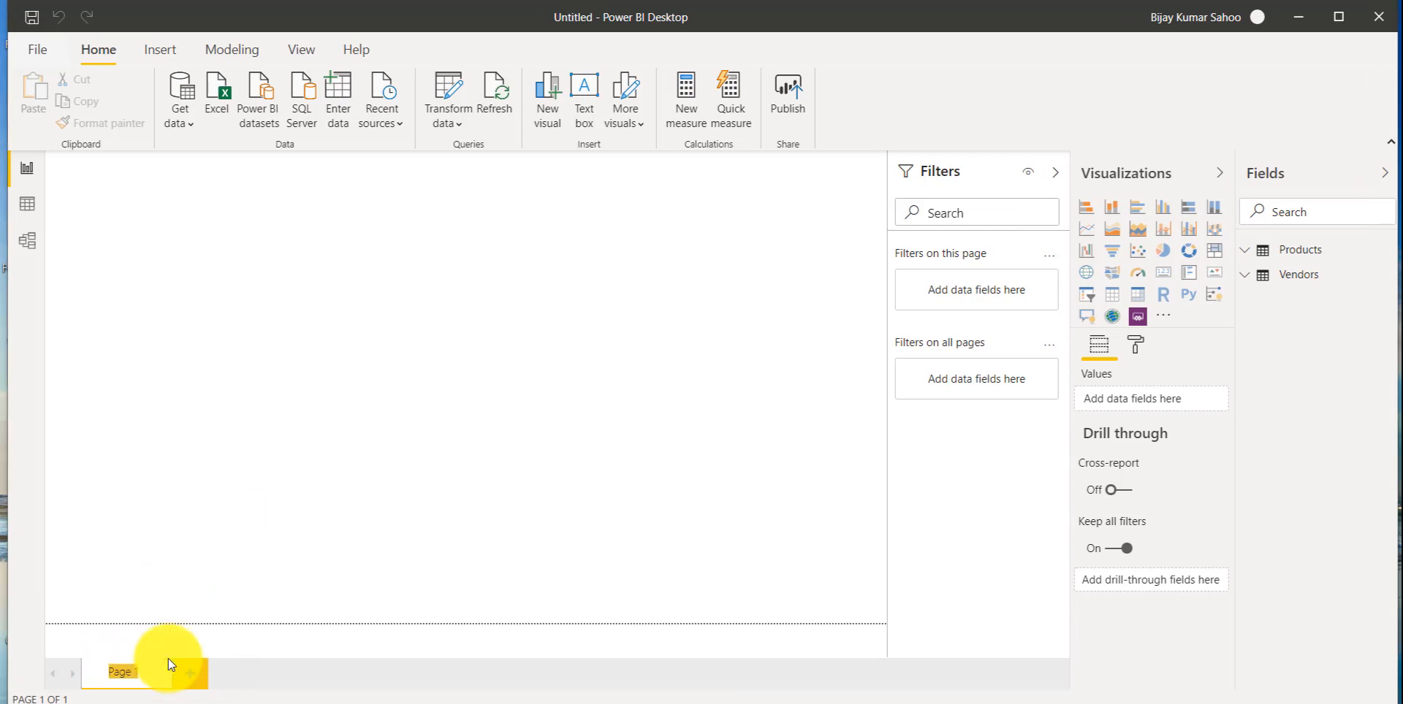
{"action": "type", "text": "Producst"}
{"action": "key", "text": "BackSpace"}
{"action": "key", "text": "BackSpace"}
{"action": "type", "text": "t Sales Report"}
{"action": "key", "text": "Return"}
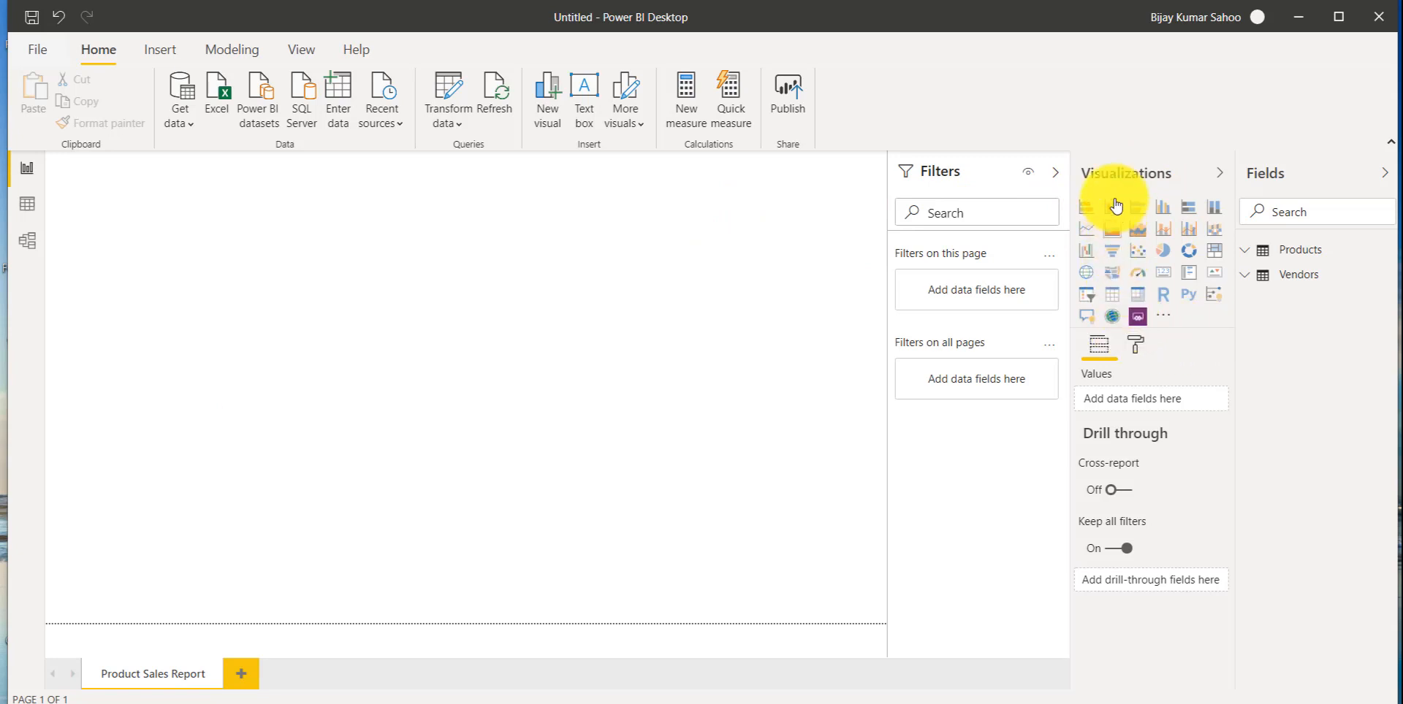
Add a donut chart to the report page, enlarge it slightly and move it toward the middle of the canvas
{"action": "left_click", "coordinate": [1187, 257]}
{"action": "left_click_drag", "start_coordinate": [235, 333], "coordinate": [335, 466]}
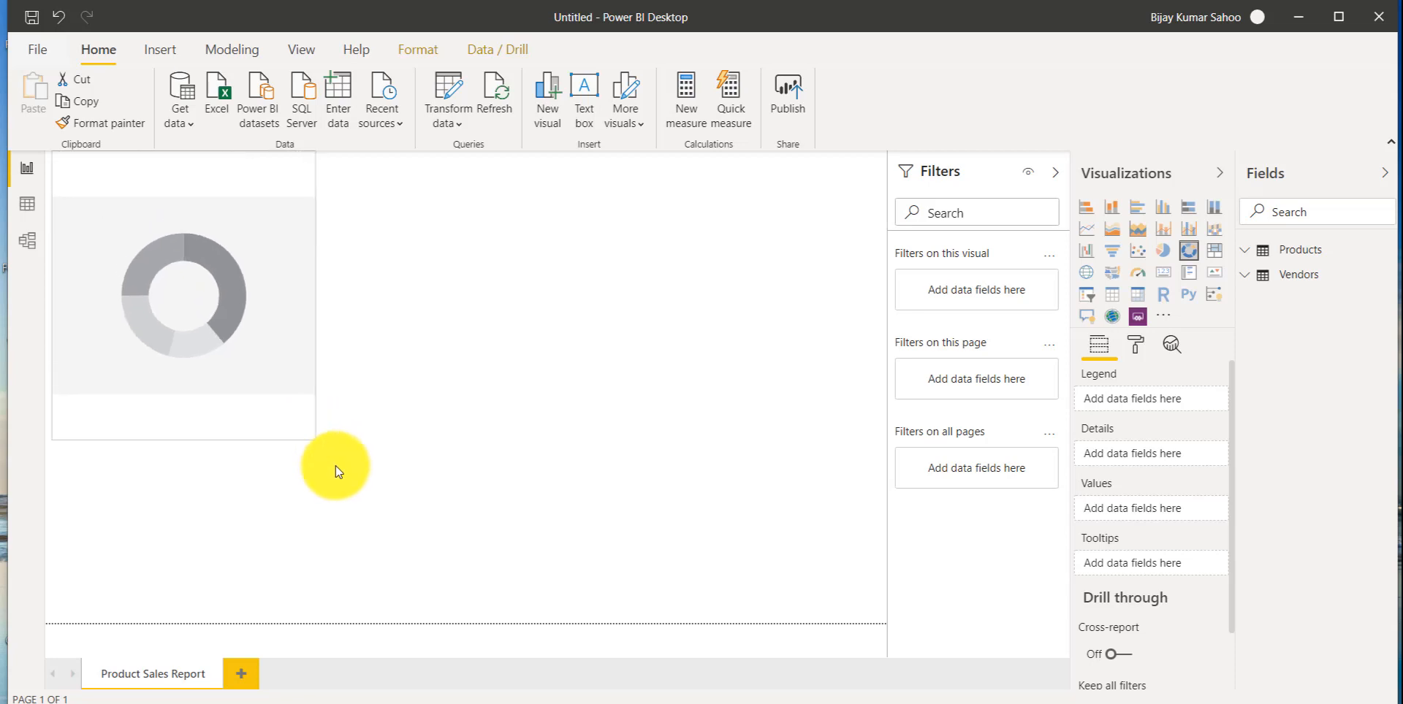
{"action": "left_click_drag", "start_coordinate": [256, 278], "coordinate": [301, 340]}
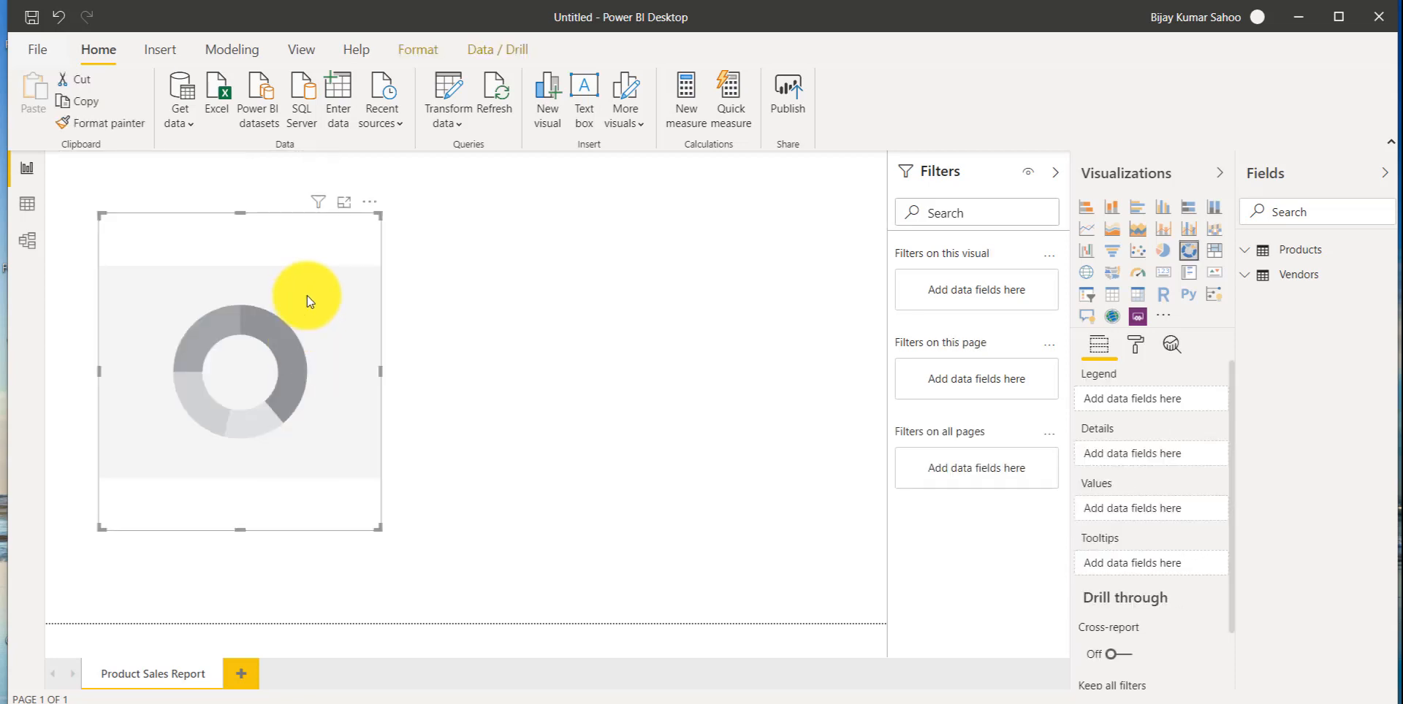
{"action": "left_click_drag", "start_coordinate": [323, 253], "coordinate": [385, 259]}
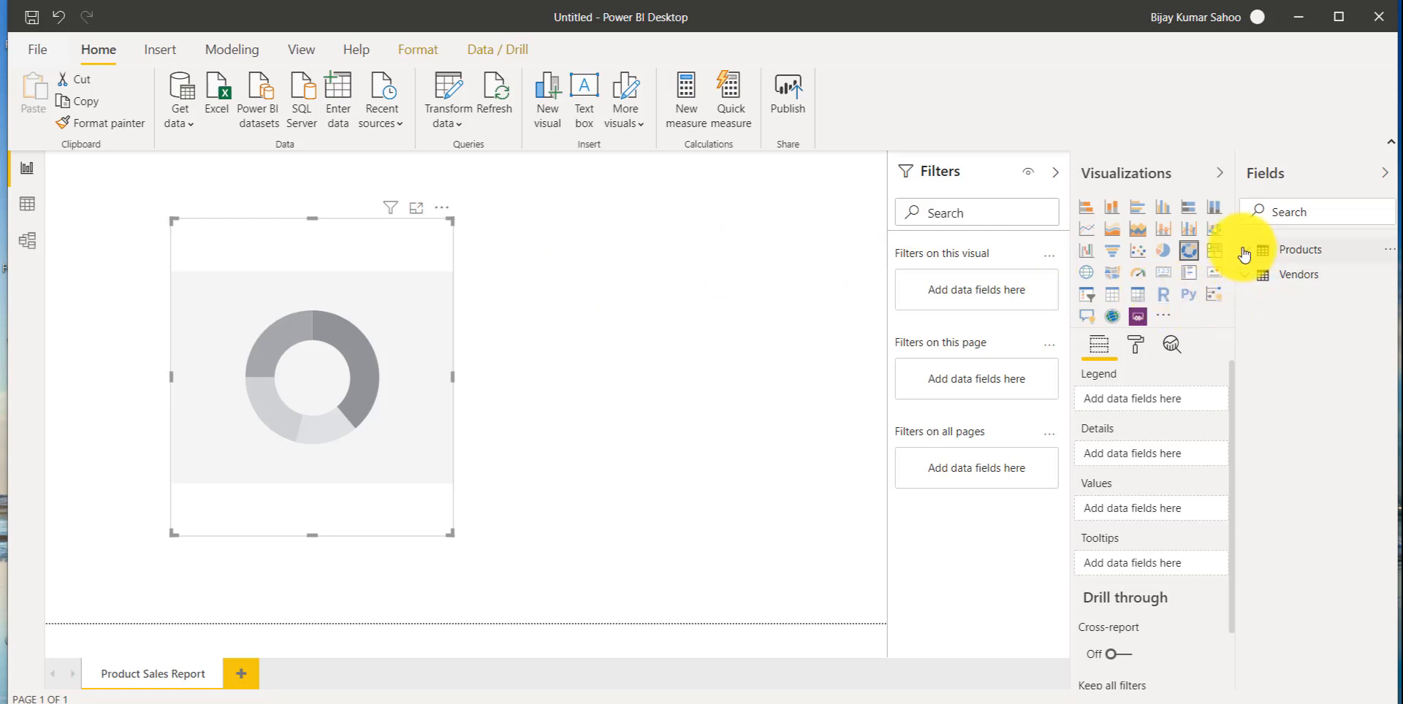
Assign the Products fields Product Name as legend and Quantity as values of the donut chart
{"action": "left_click", "coordinate": [1298, 252]}
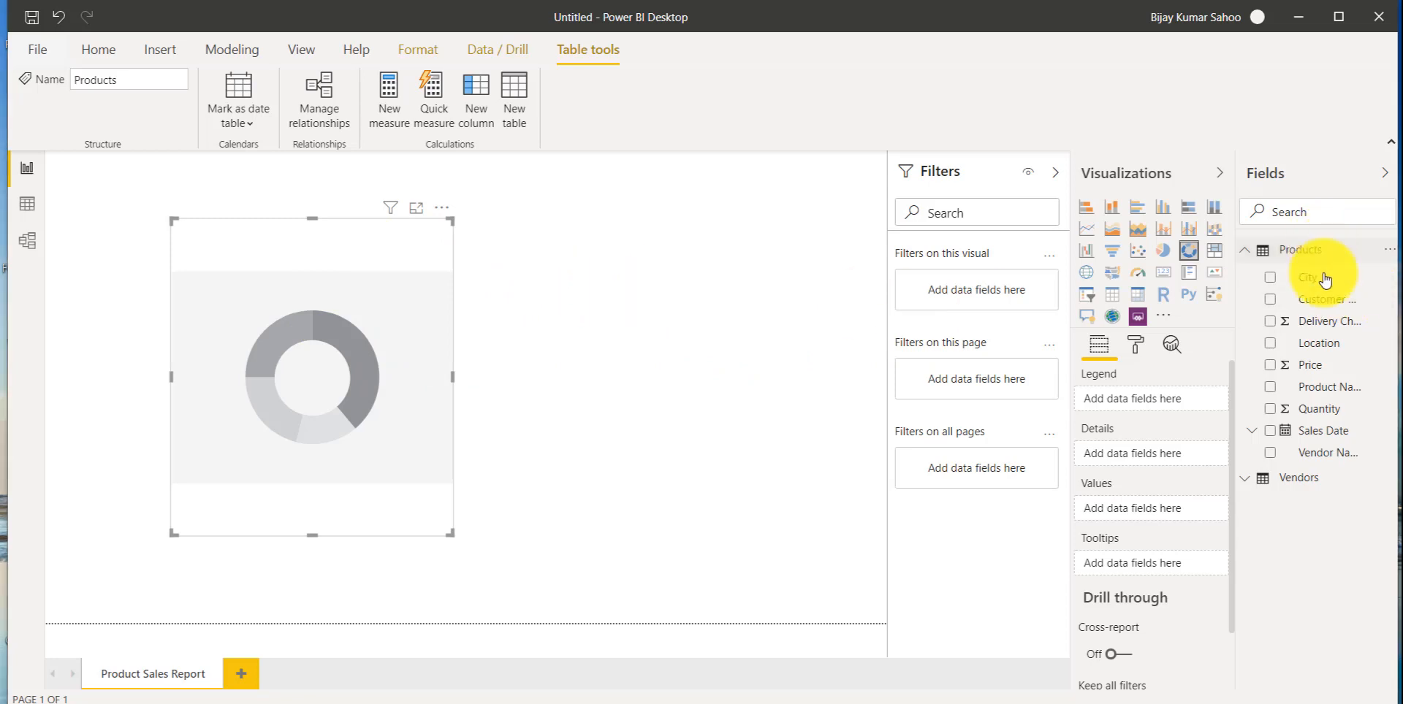
{"action": "left_click", "coordinate": [1287, 394]}
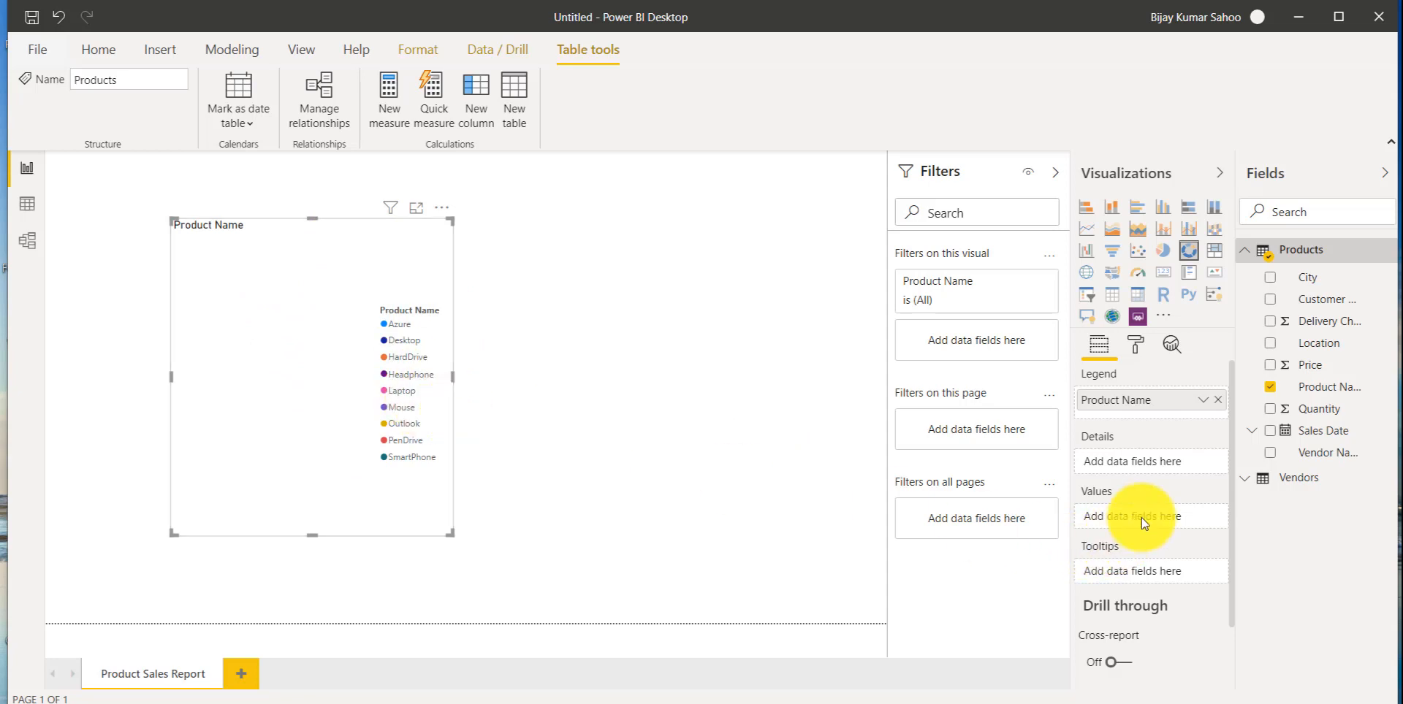
{"action": "left_click", "coordinate": [1070, 512]}
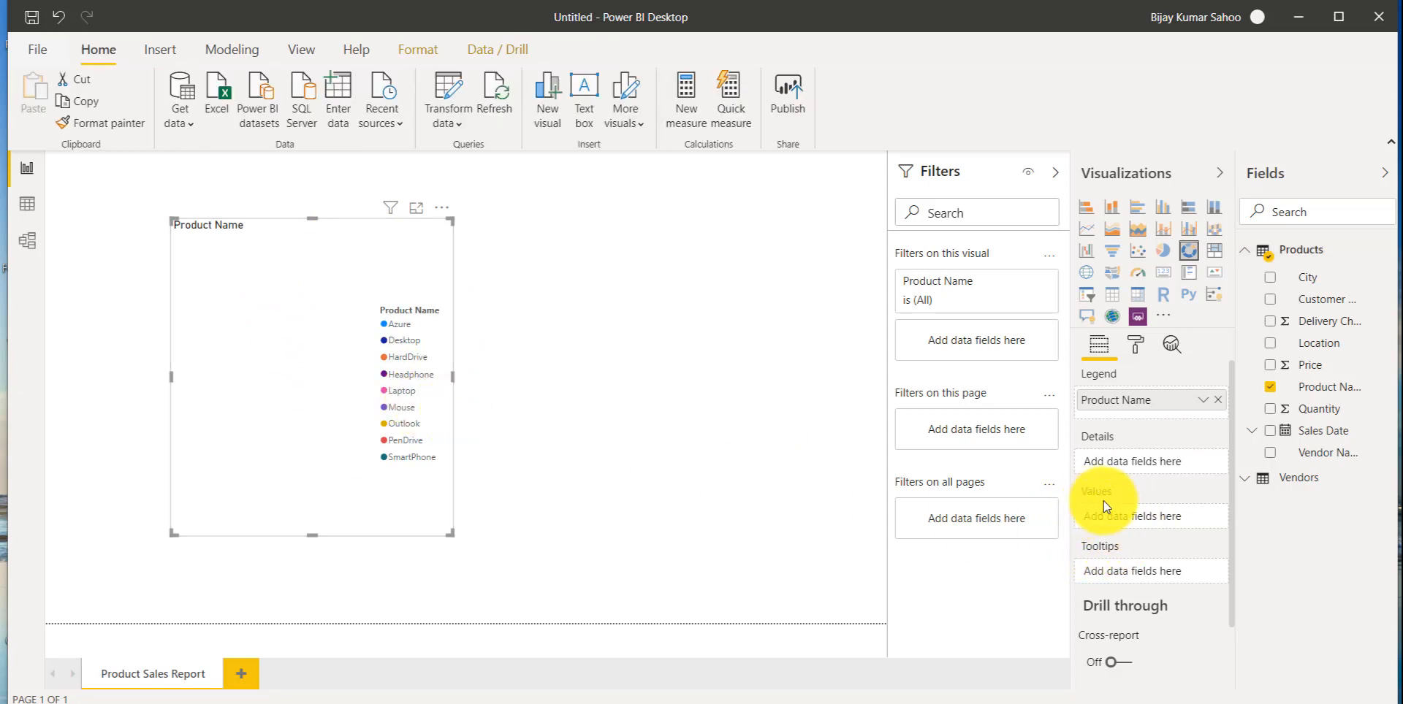
{"action": "left_click", "coordinate": [1273, 410]}
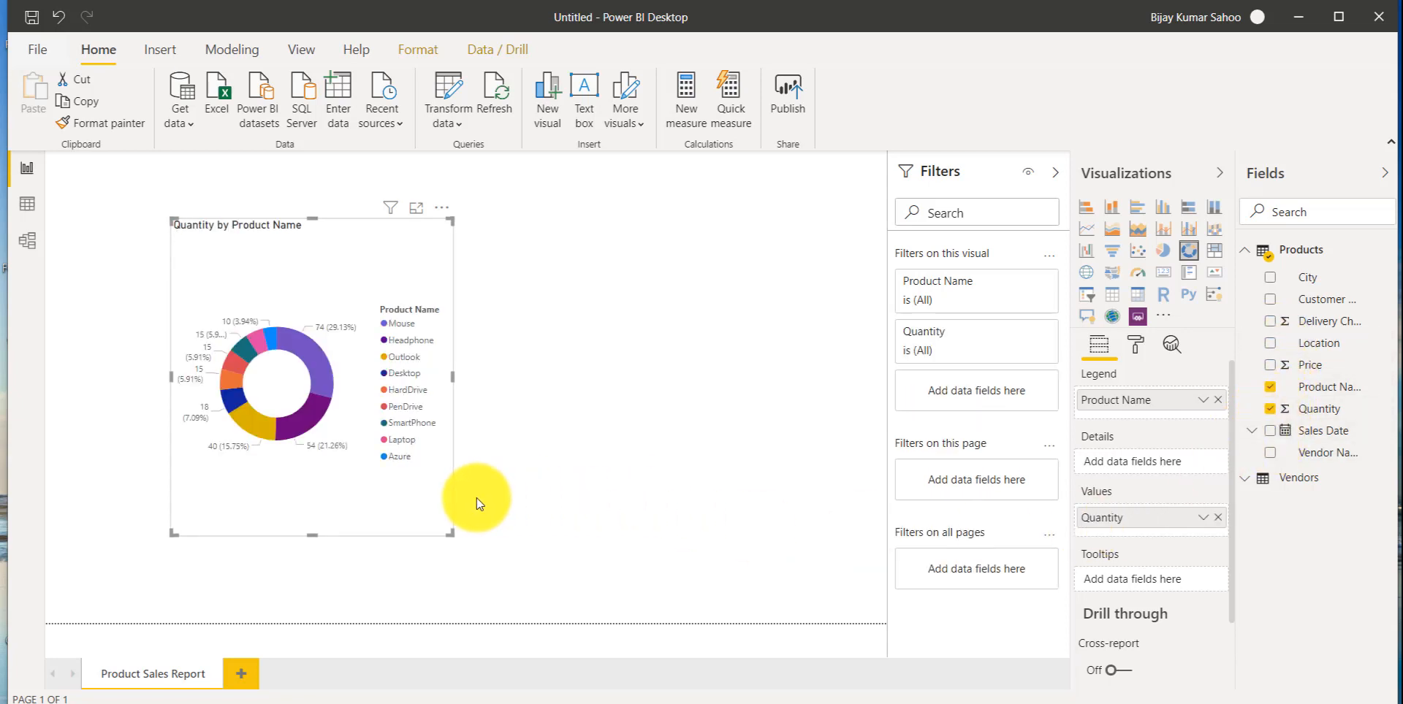
Enlarge the donut chart to roughly twice its width and move it up near the canvas's upper edge
{"action": "left_click_drag", "start_coordinate": [454, 536], "coordinate": [712, 594]}
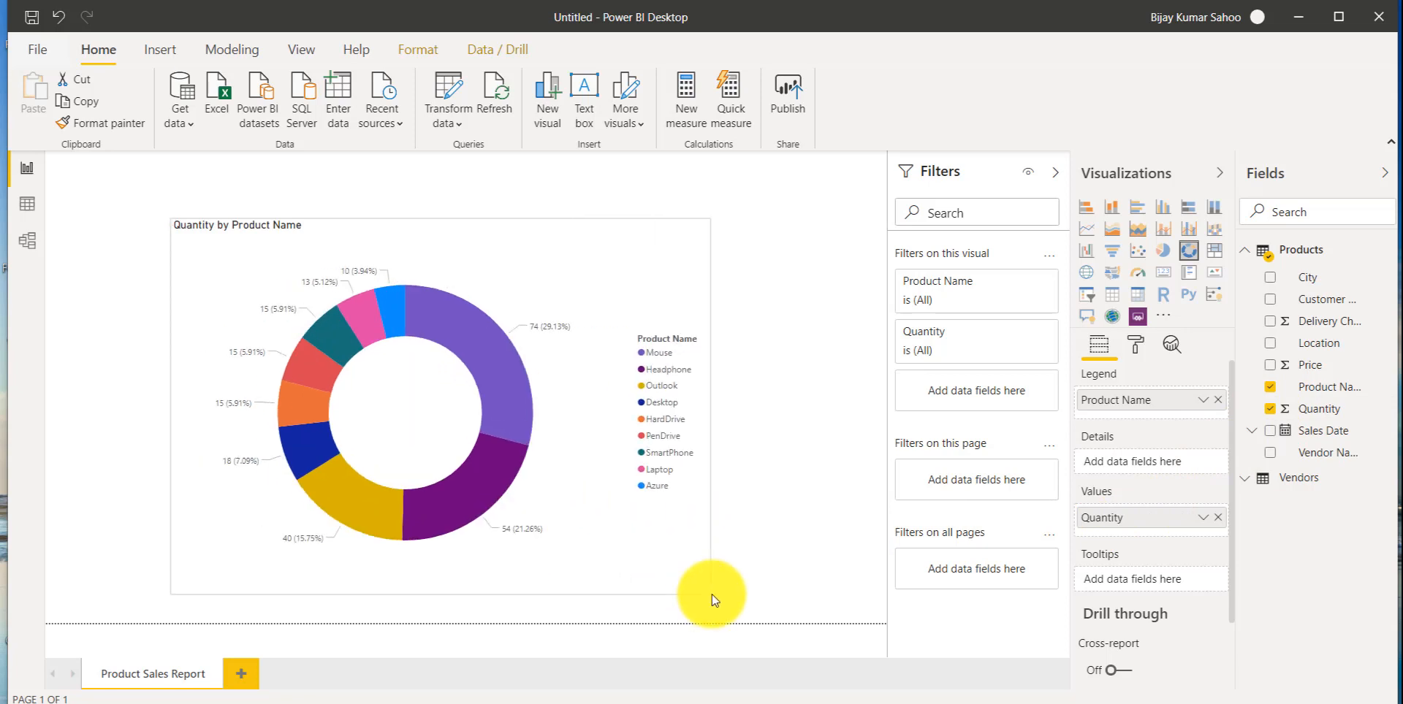
{"action": "left_click", "coordinate": [429, 214]}
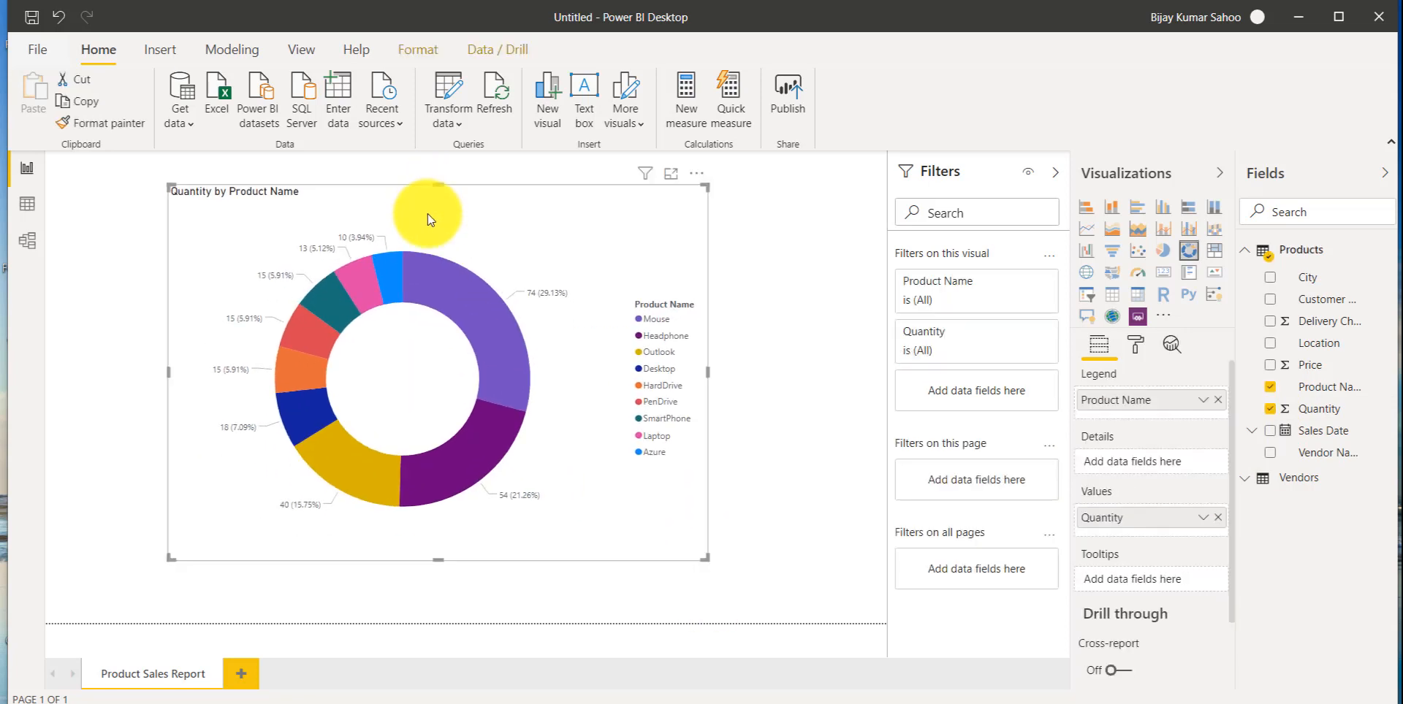
{"action": "left_click_drag", "start_coordinate": [427, 193], "coordinate": [424, 187]}
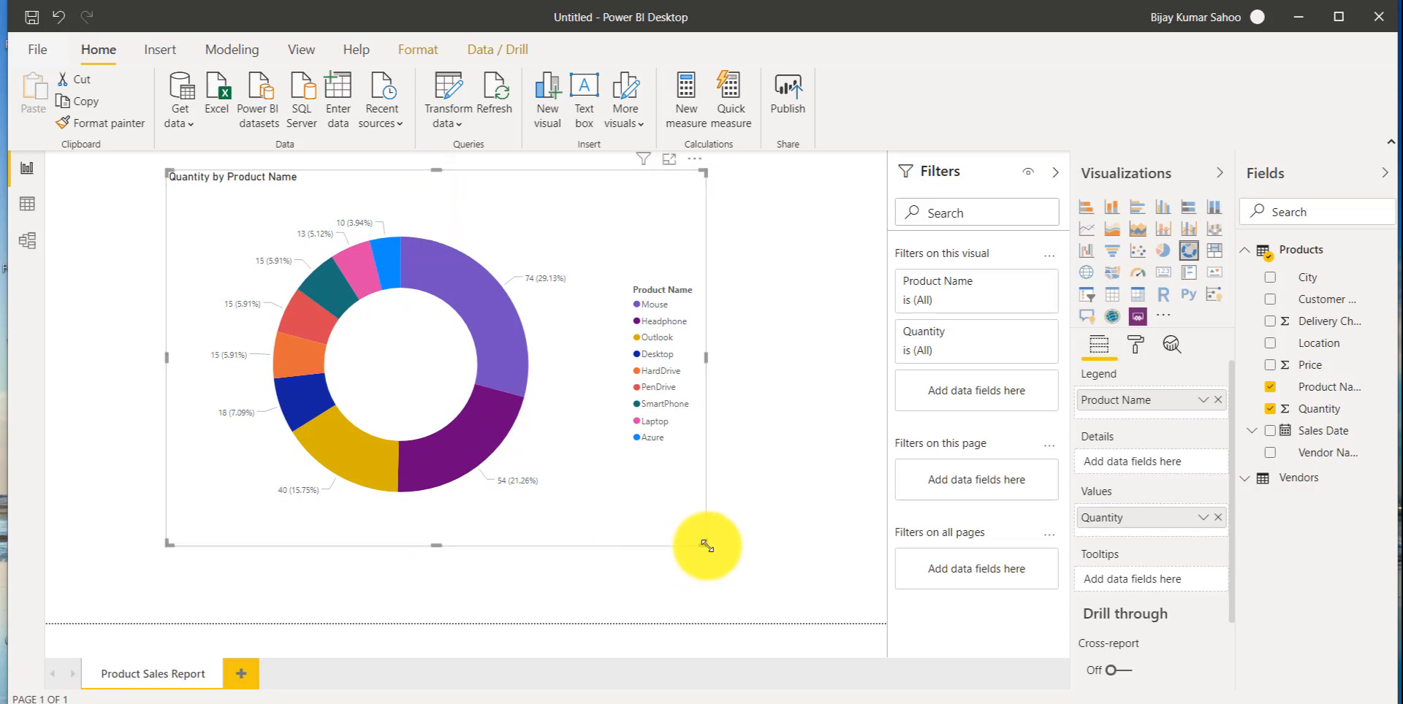
Make the donut chart slightly taller by extending its lower edge
{"action": "left_click_drag", "start_coordinate": [706, 545], "coordinate": [704, 563]}
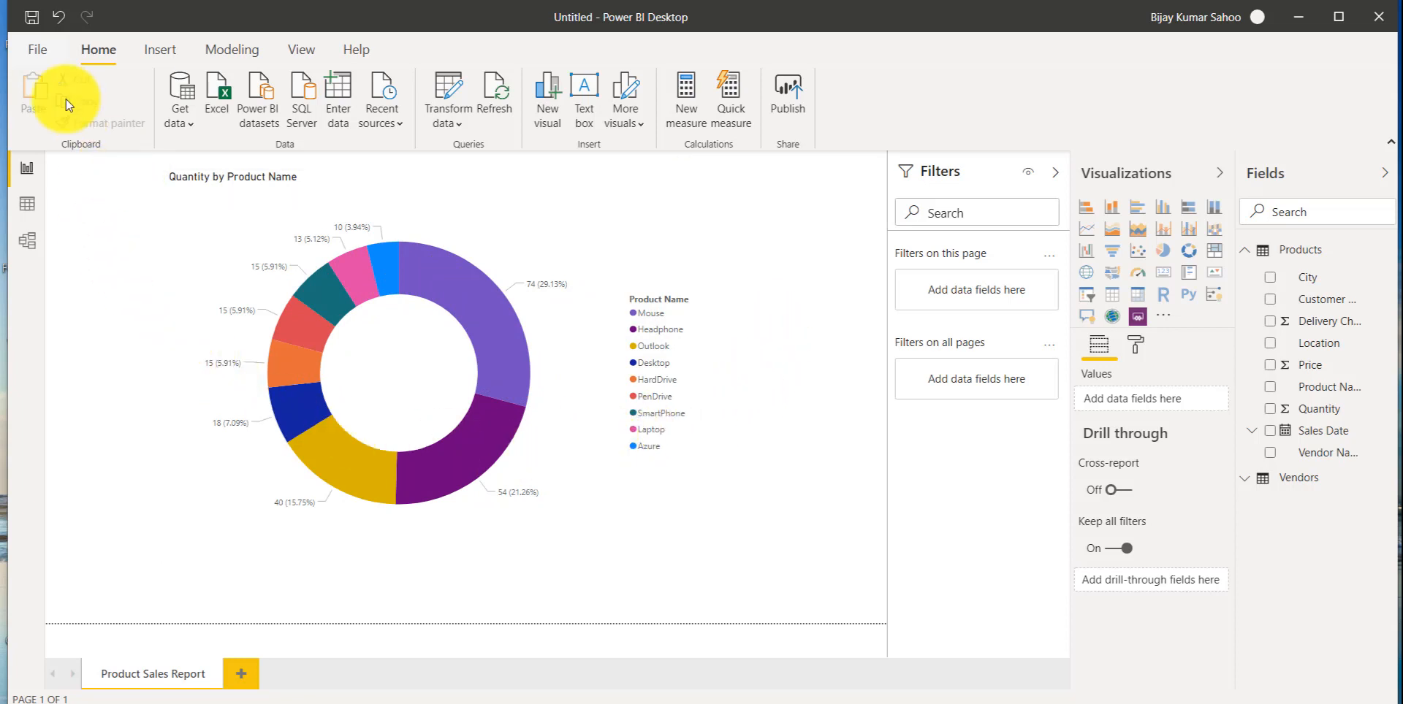
Save the report as a Power BI file named Product Report Youtube in the Power BI Data folder
{"action": "left_click", "coordinate": [31, 18]}
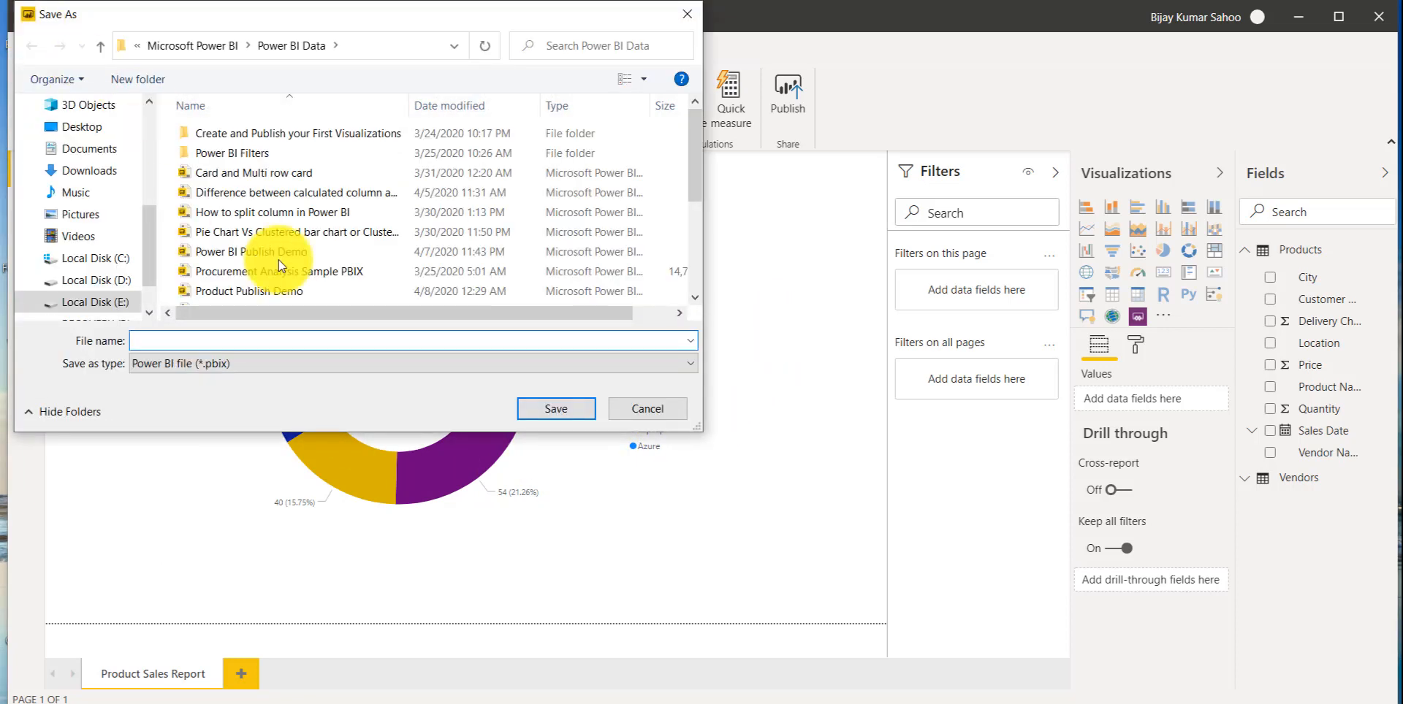
{"action": "type", "text": "Pro"}
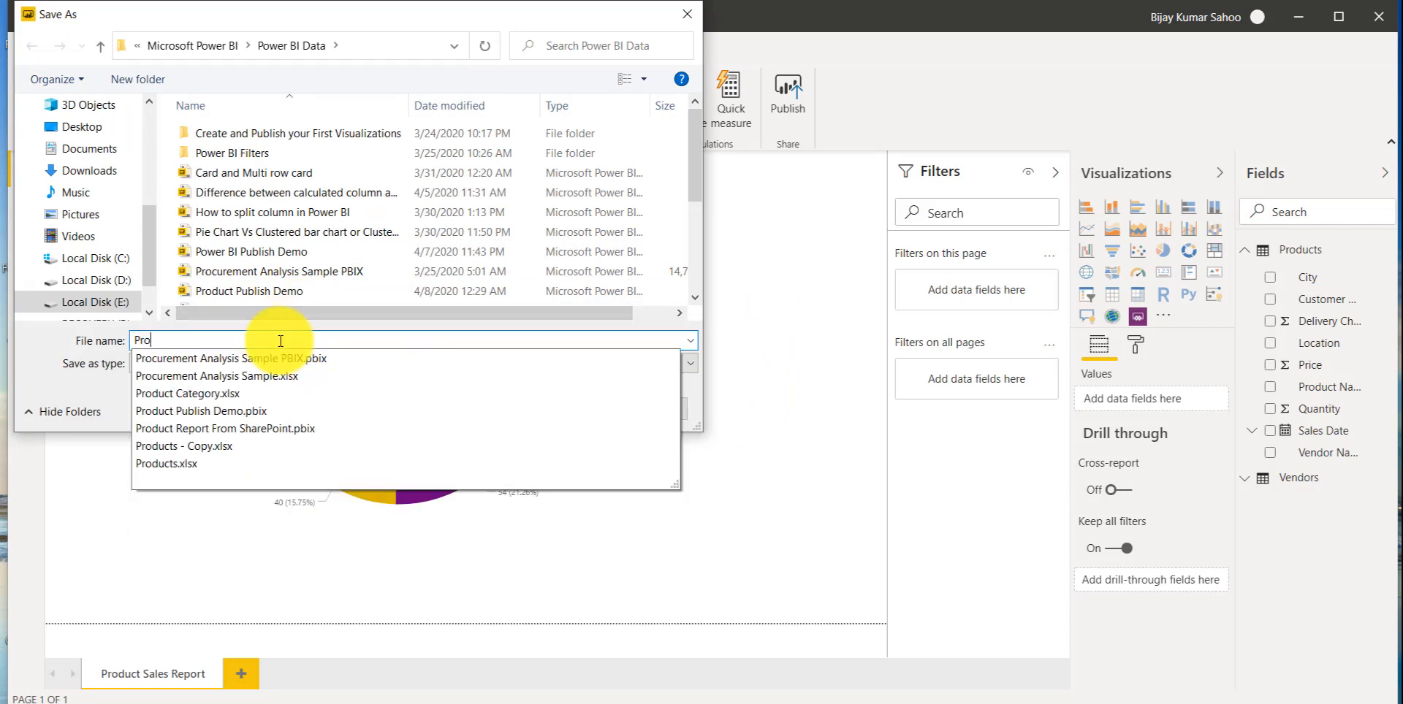
{"action": "type", "text": "duct YoutuB"}
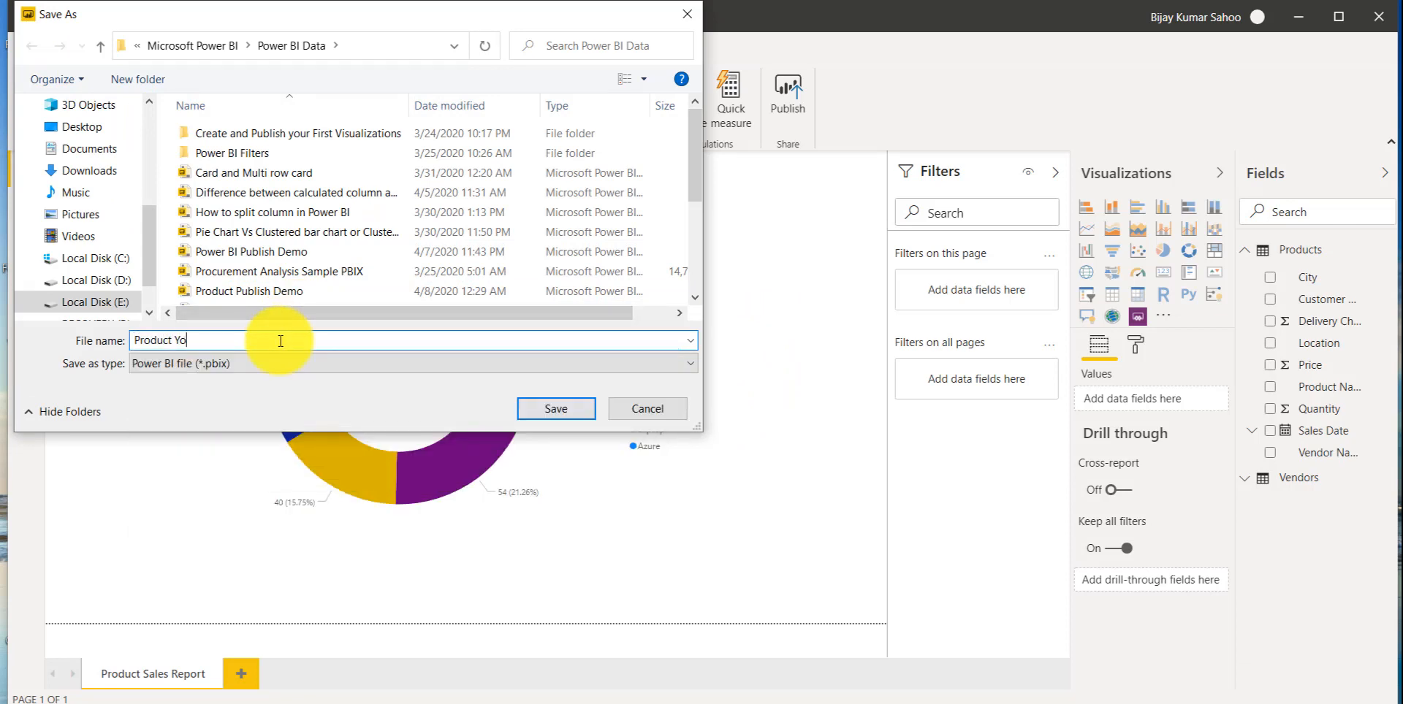
{"action": "key", "text": "BackSpace"}
{"action": "type", "text": "be "}
{"action": "type", "text": "Report"}
{"action": "double_click", "coordinate": [234, 340]}
{"action": "key", "text": "BackSpace"}
{"action": "left_click", "coordinate": [173, 344]}
{"action": "type", "text": "Report"}
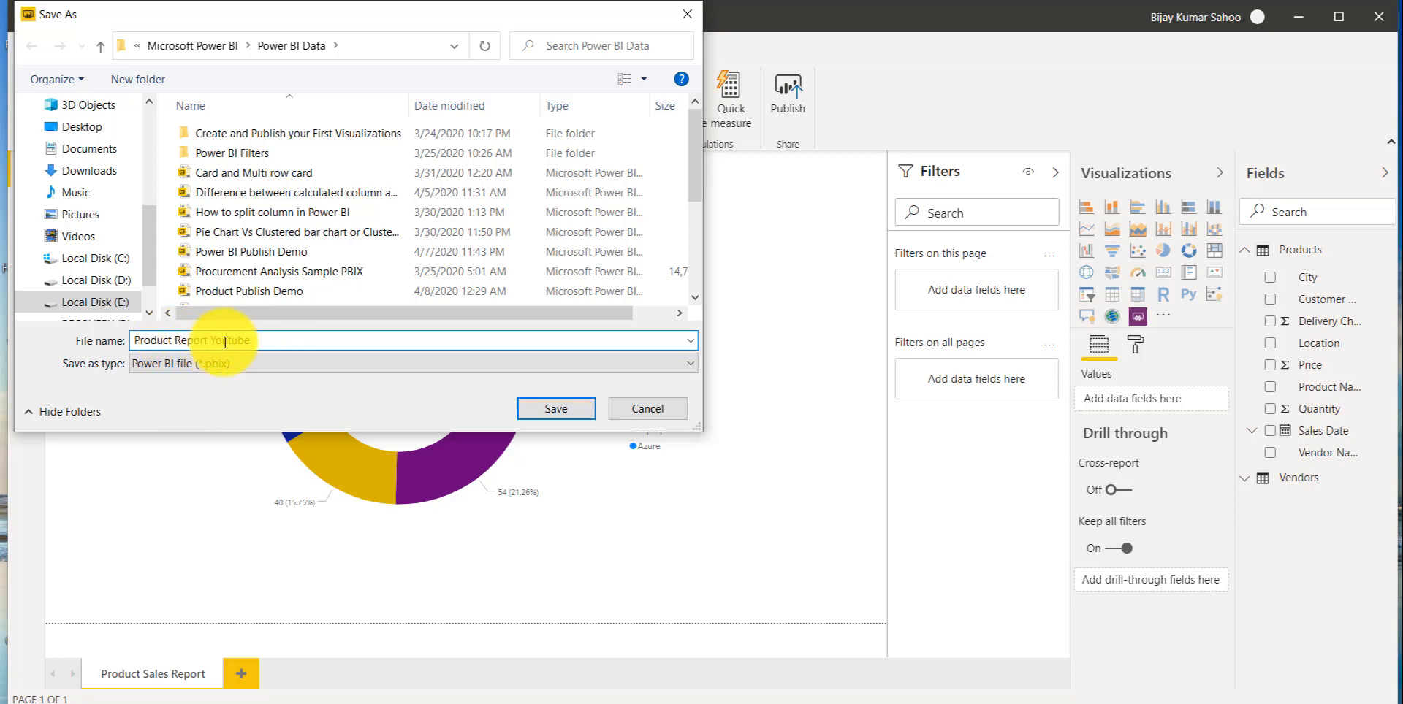
{"action": "left_click", "coordinate": [266, 340]}
{"action": "left_click", "coordinate": [558, 407]}
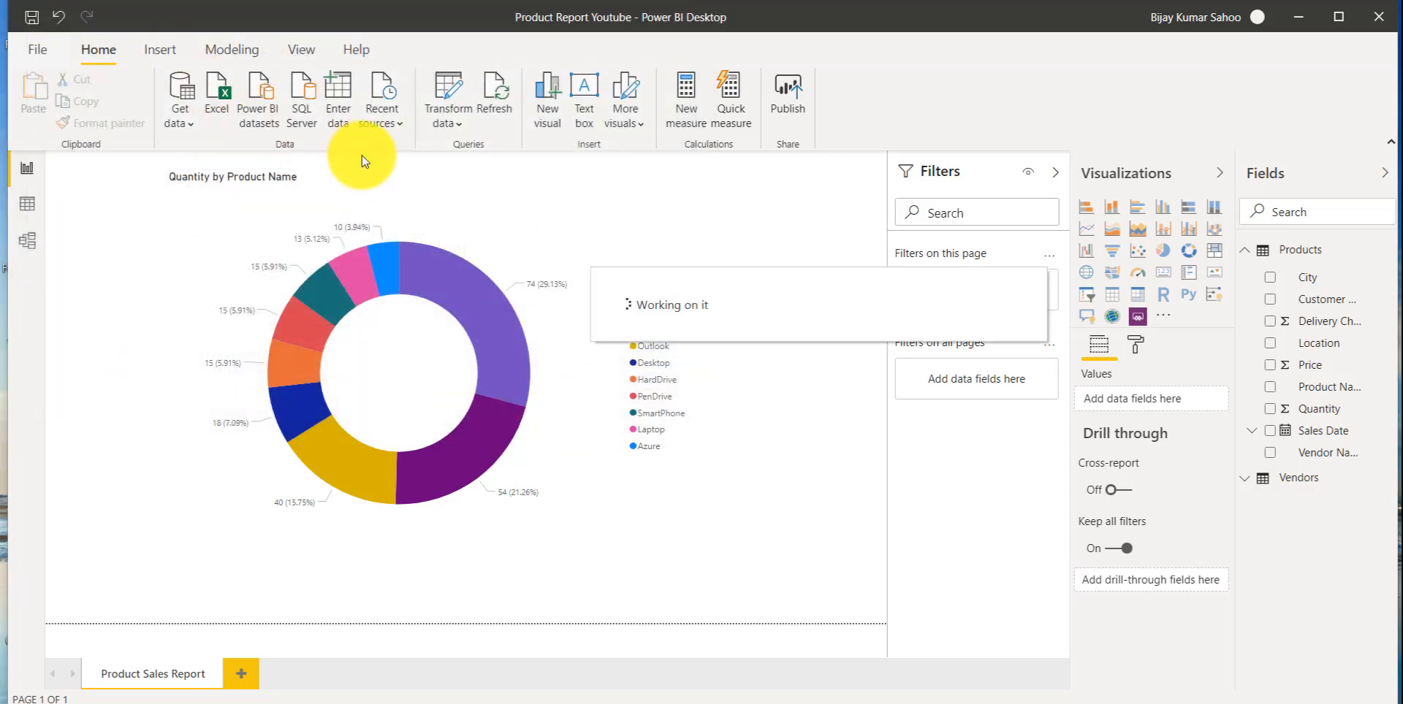